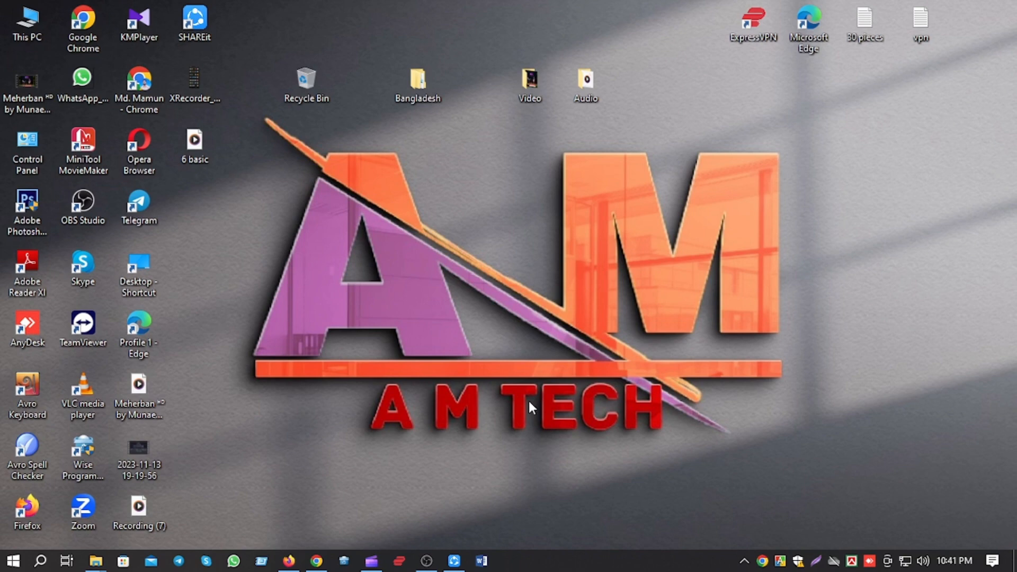
right_click(527, 237)
left_click(470, 286)
left_click(40, 561)
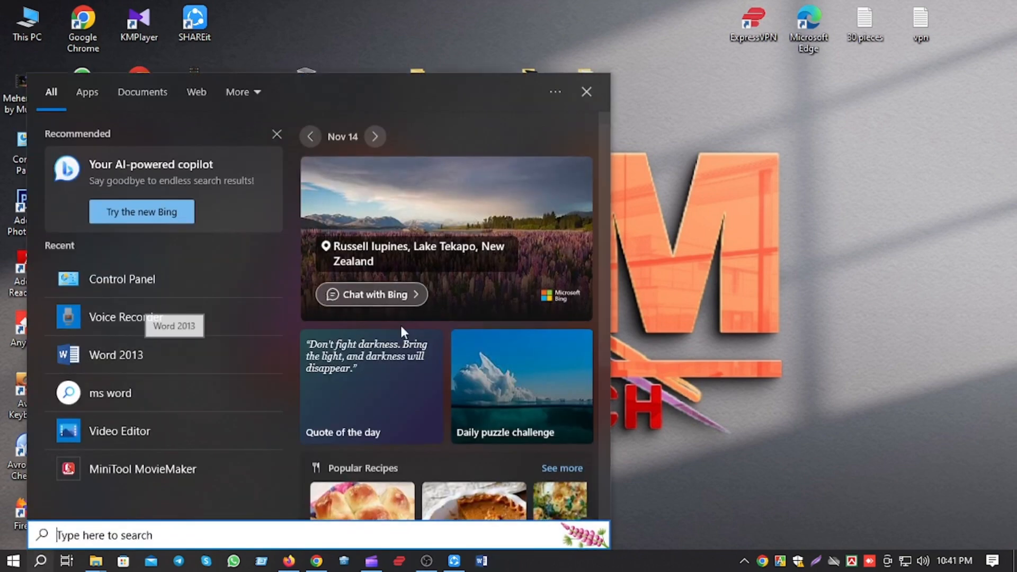
left_click(785, 241)
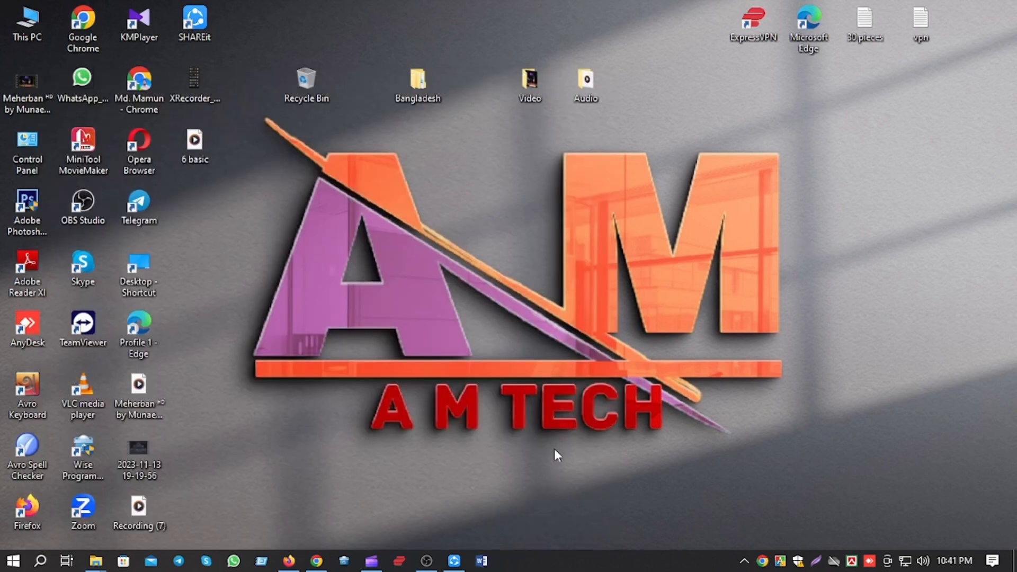
Start Word and create a new blank document.
left_click(483, 563)
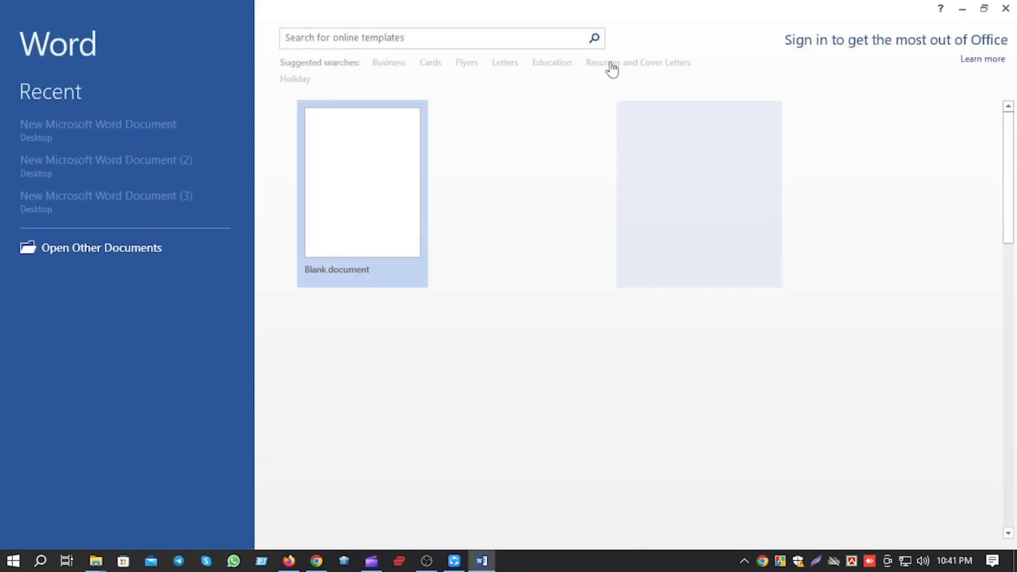
left_click(371, 207)
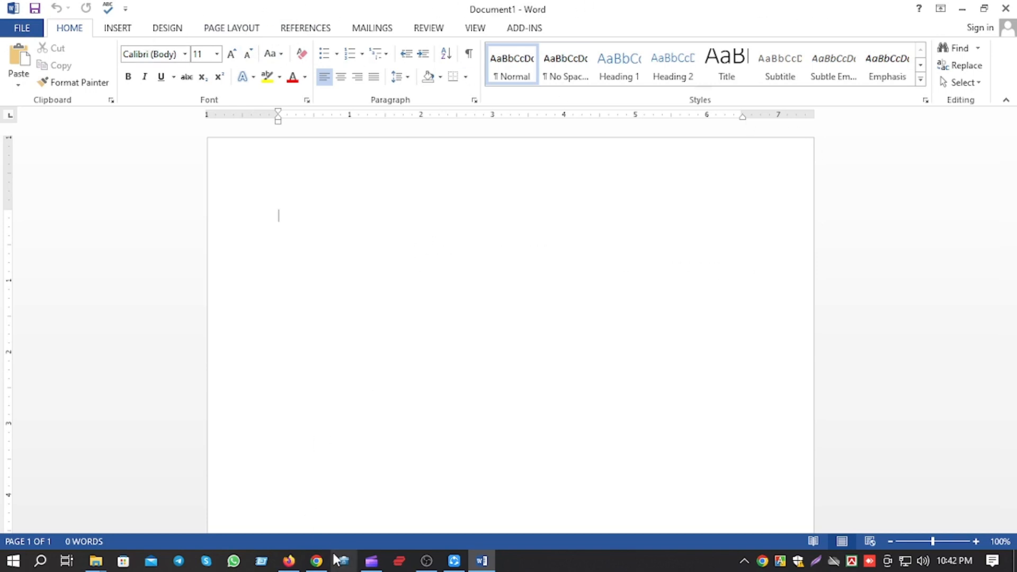
Switch to Chrome, run a Google search for "paragraph traffic jam" in the new tab, and open the JobHatInfo result.
left_click(317, 561)
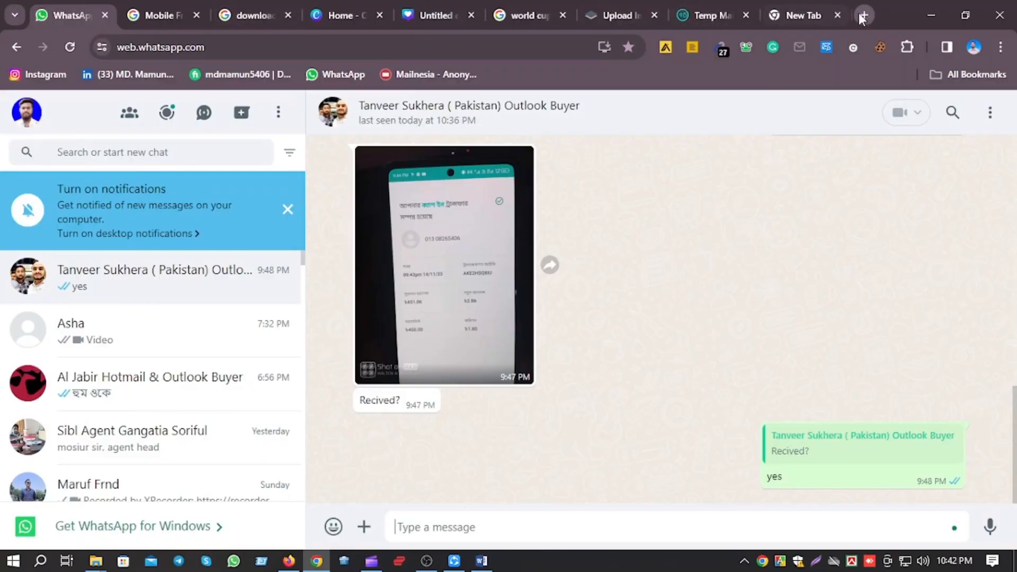
left_click(800, 15)
left_click(259, 43)
key("ctrl+a")
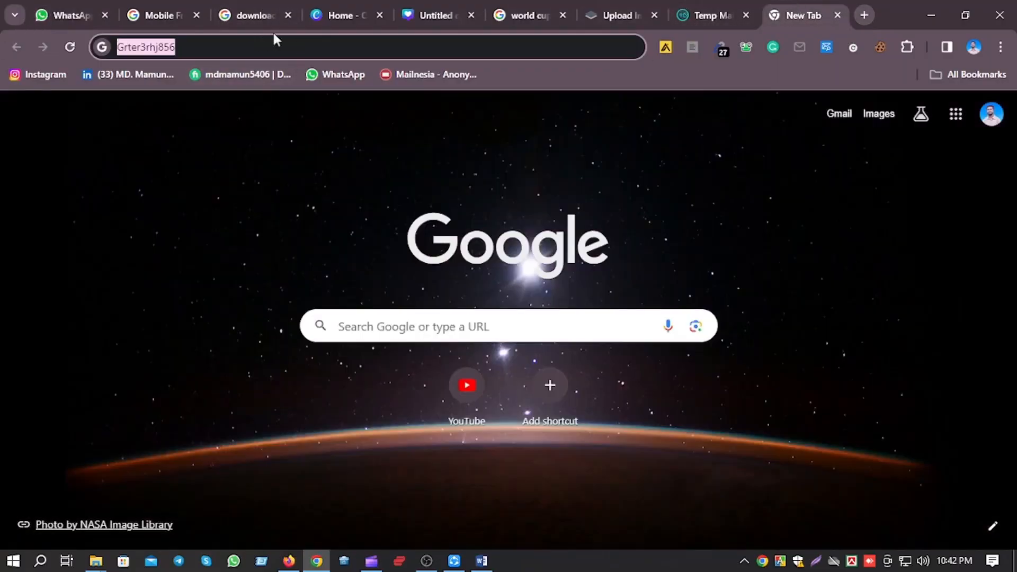
type("para")
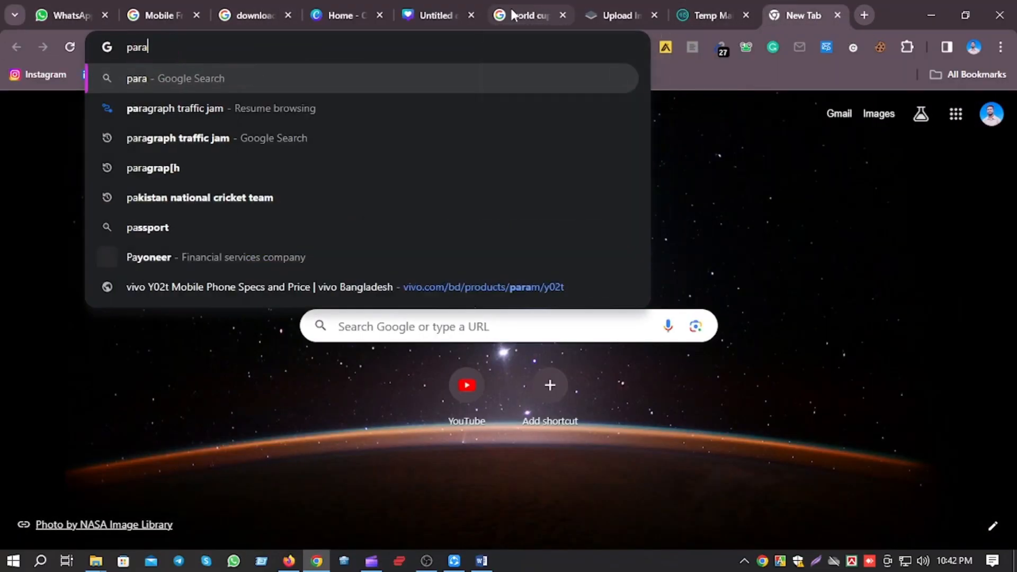
left_click(364, 130)
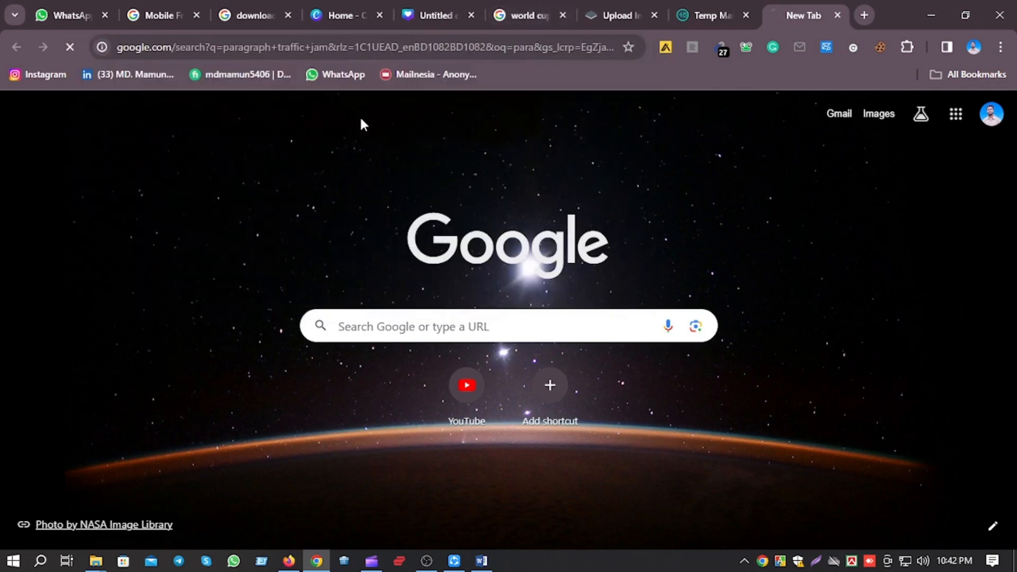
left_click(261, 270)
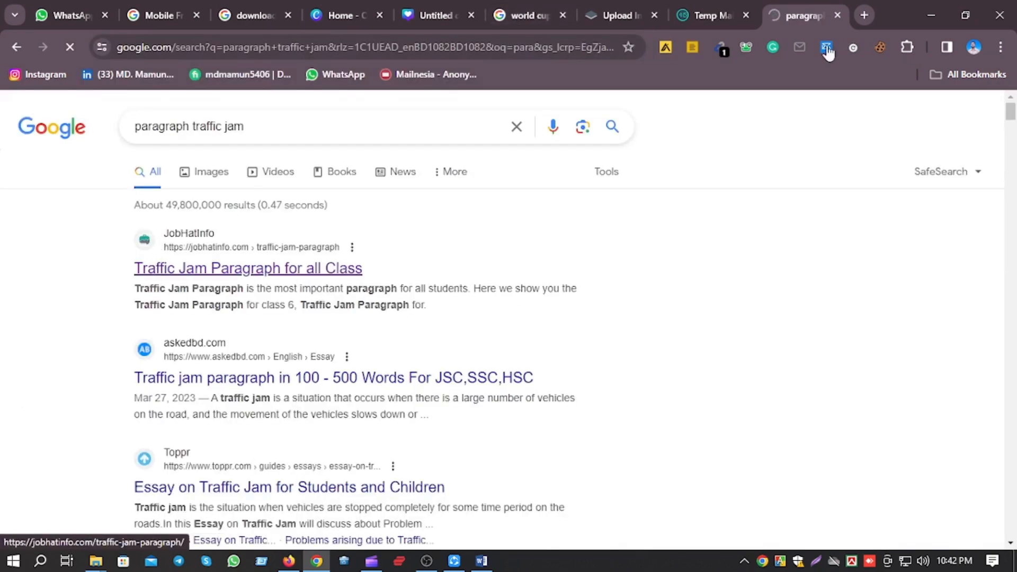
Try to select the body text of the Traffic Jam paragraph on the article page.
scroll(121, 250, "down", 8)
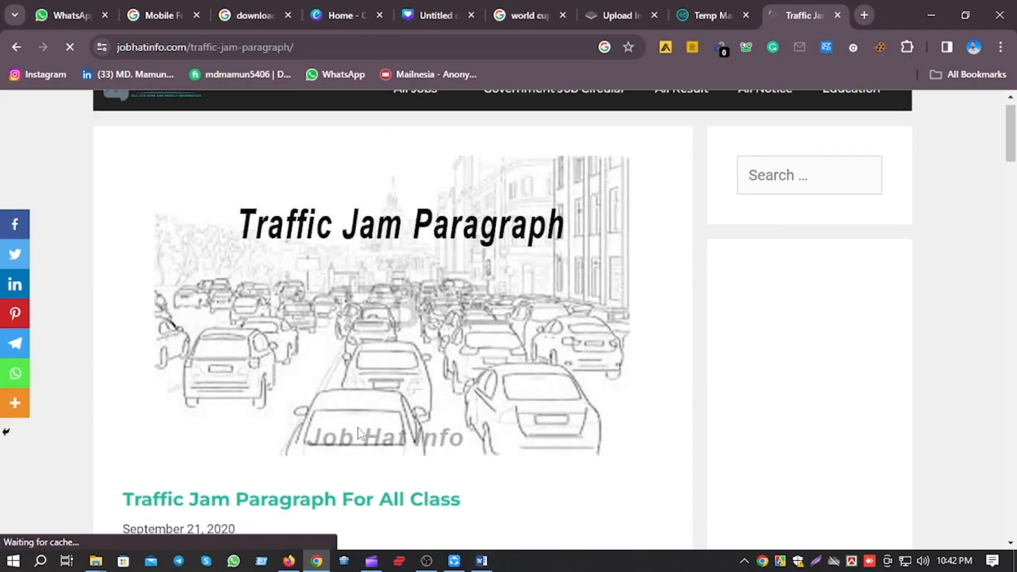
left_click_drag(120, 329, 231, 162)
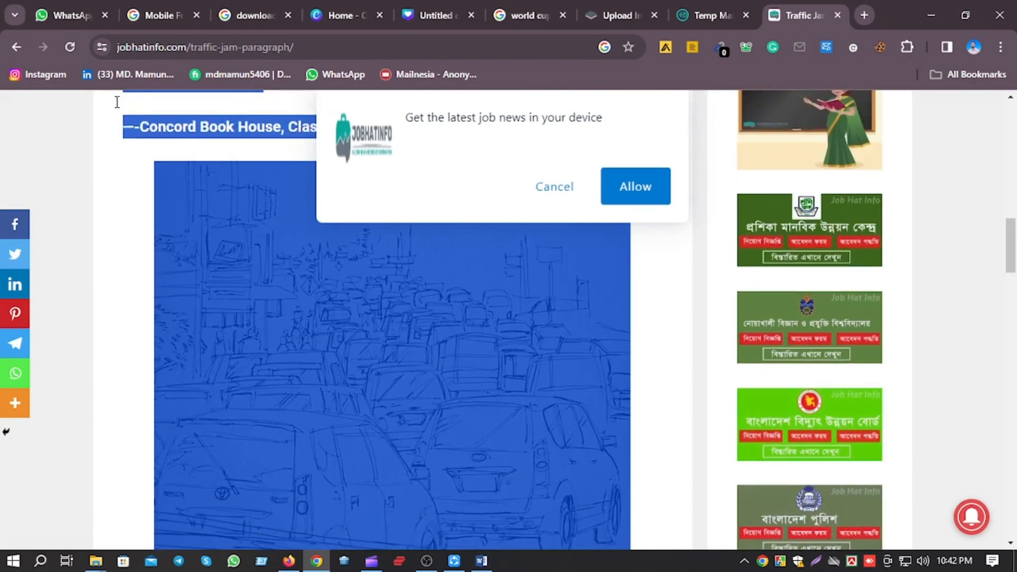
scroll(114, 236, "up", 4)
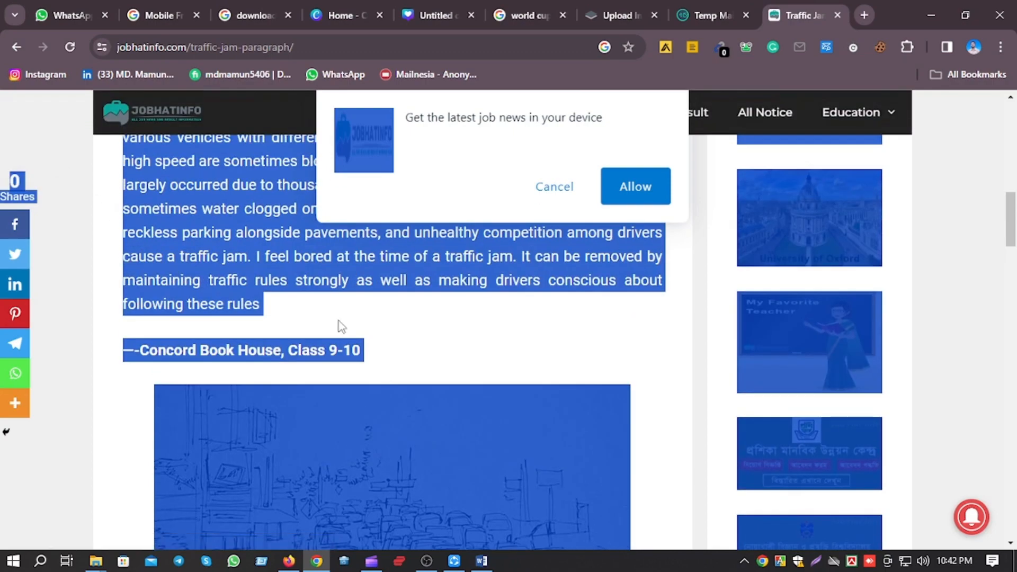
left_click(332, 321)
scroll(333, 320, "up", 3)
left_click_drag(297, 469, 269, 378)
left_click(228, 352)
left_click_drag(228, 352, 222, 336)
left_click_drag(127, 166, 223, 262)
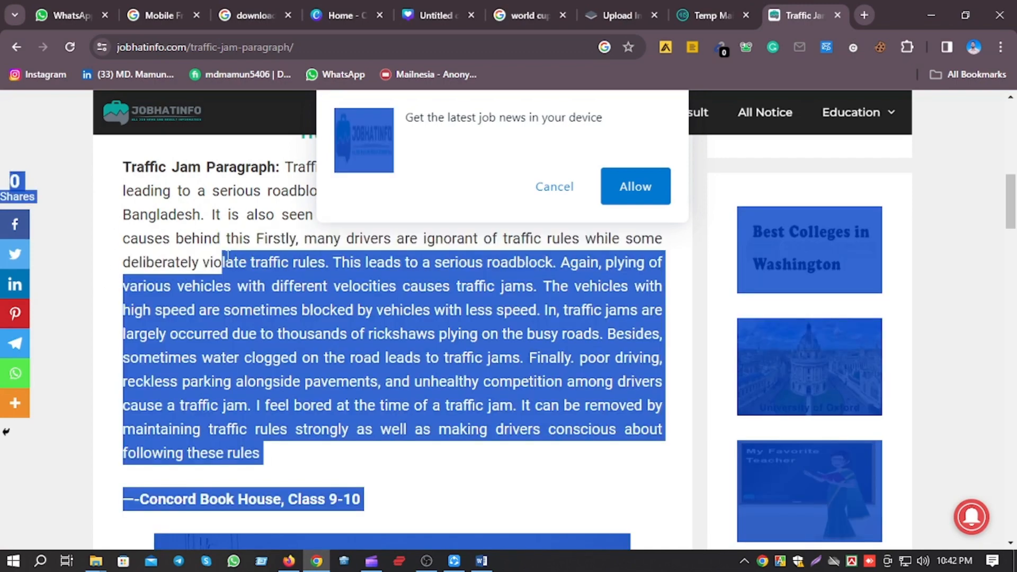
left_click_drag(139, 240, 146, 238)
Dismiss the job news notification prompt and copy the text from "Traffic Jam Paragraph:" through "following these rules".
left_click(554, 187)
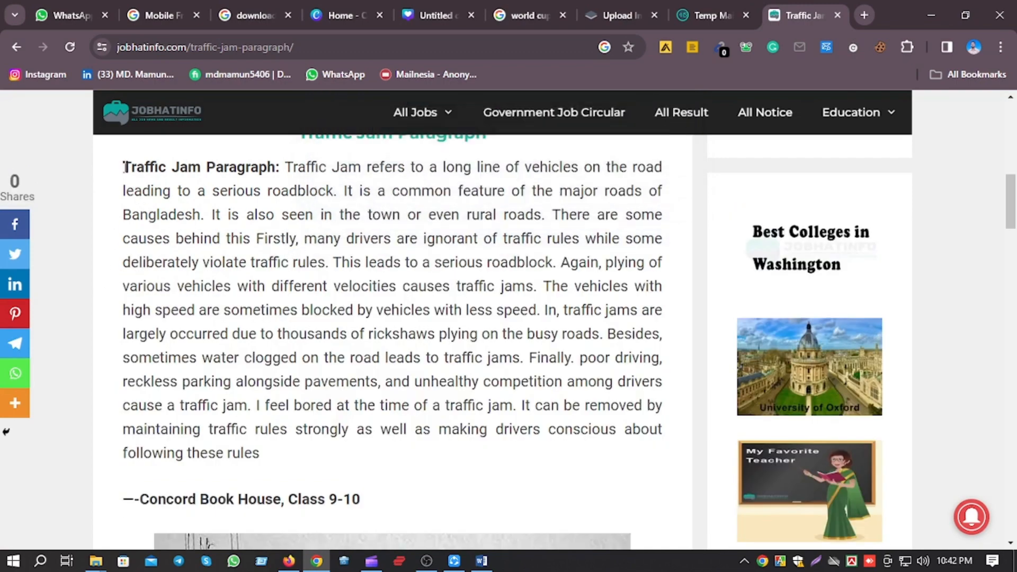
left_click_drag(123, 166, 399, 451)
key("ctrl+c")
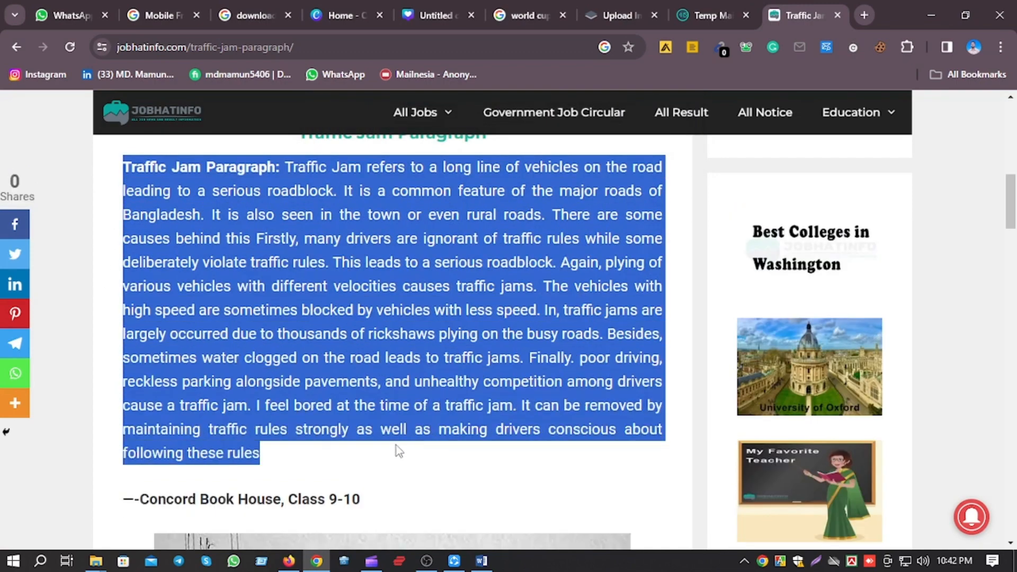
Return to Word, paste the copied paragraph into the blank document, and end its last sentence with a period.
left_click(925, 3)
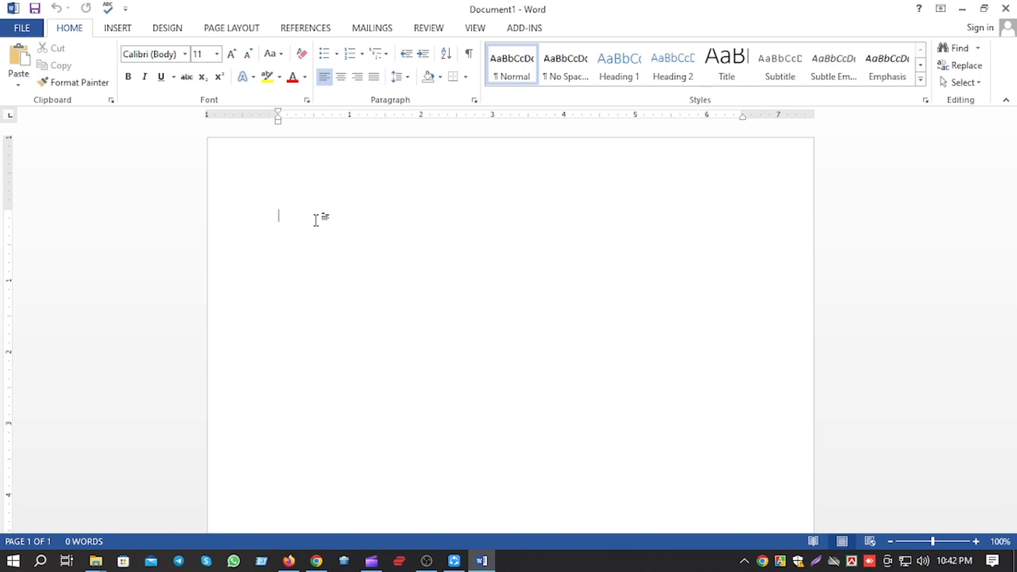
key("ctrl+v")
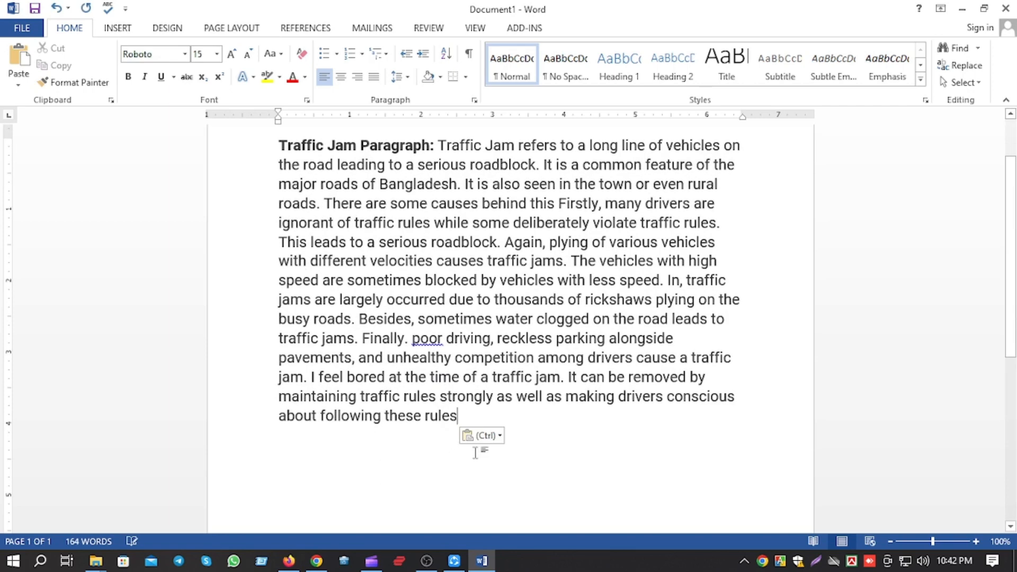
scroll(595, 422, "up", 2)
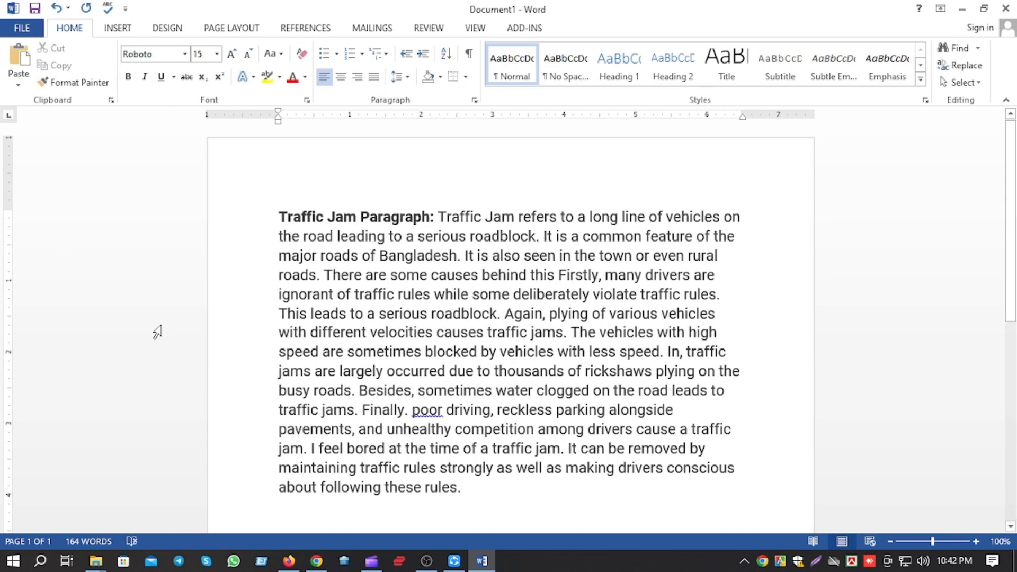
left_click(135, 300)
left_click(553, 351)
left_click(313, 200)
left_click(281, 219)
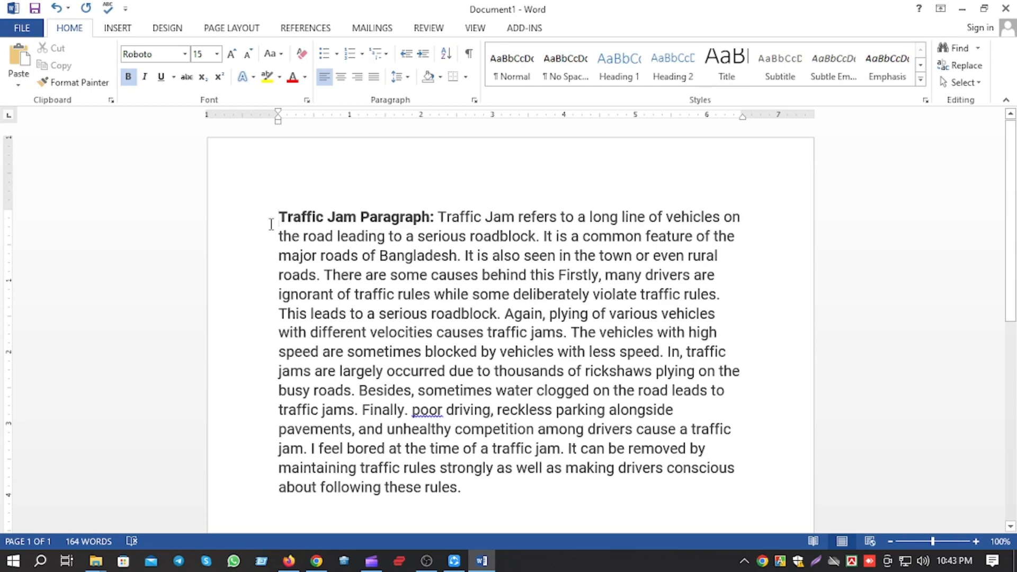
double_click(524, 184)
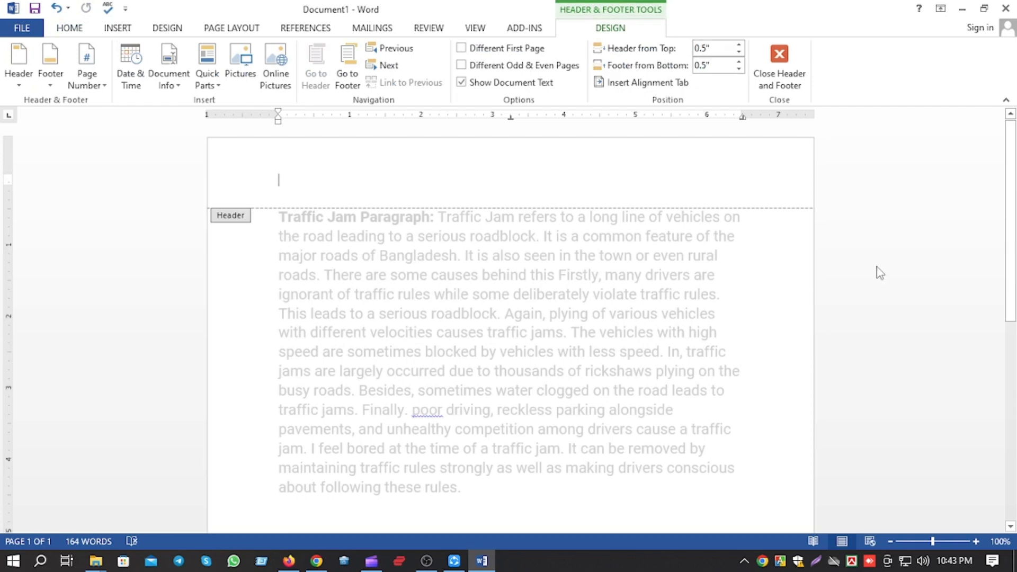
triple_click(877, 267)
left_click(352, 291)
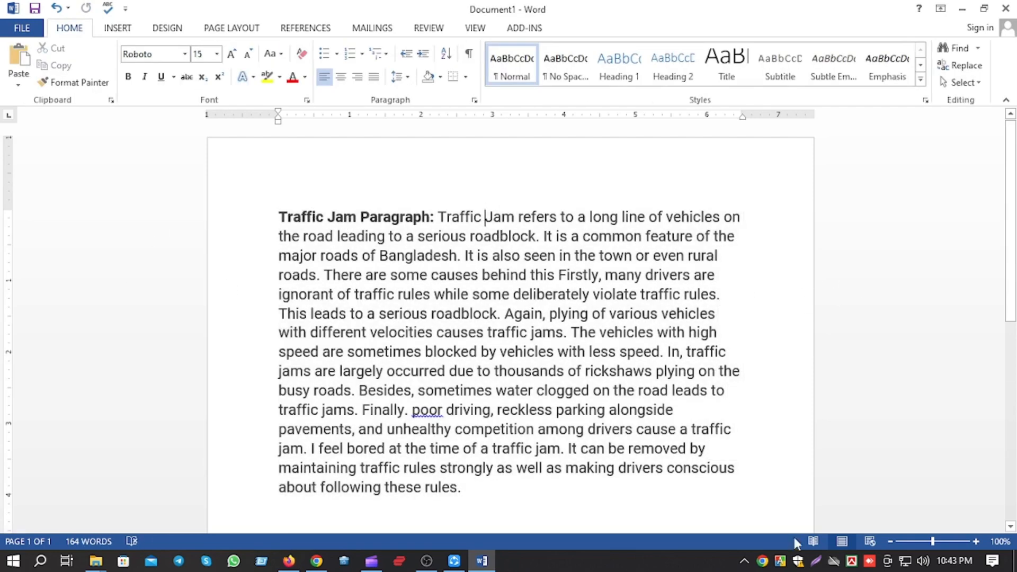
left_click(816, 560)
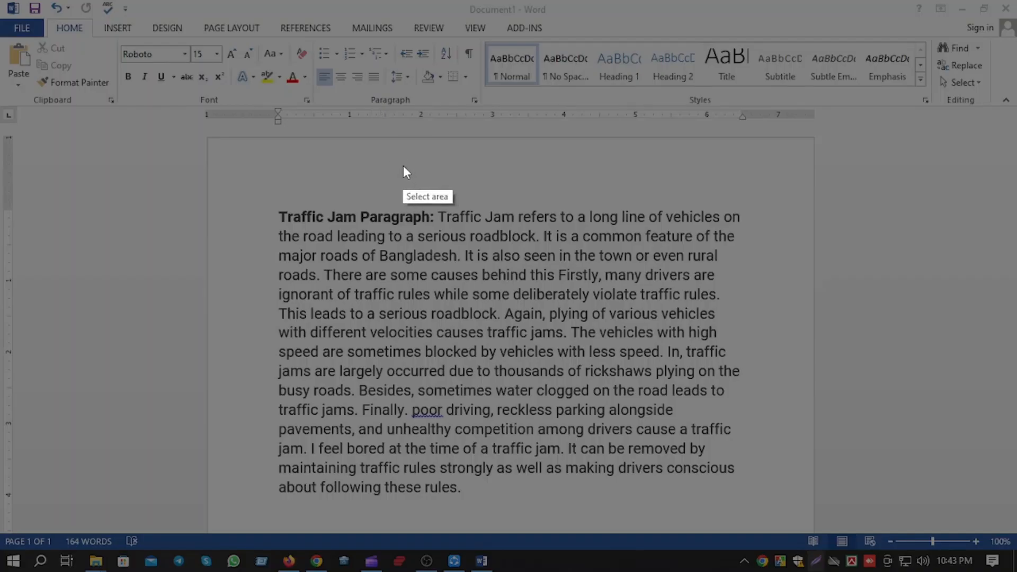
left_click_drag(403, 165, 601, 199)
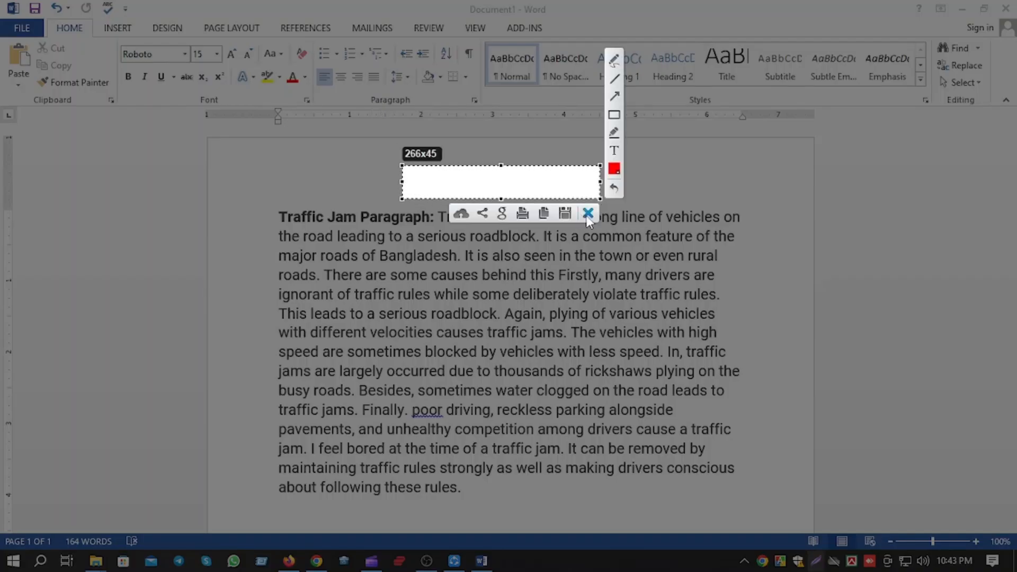
left_click(588, 213)
Insert an empty line above the Traffic Jam paragraph and place the cursor on it.
left_click(328, 200)
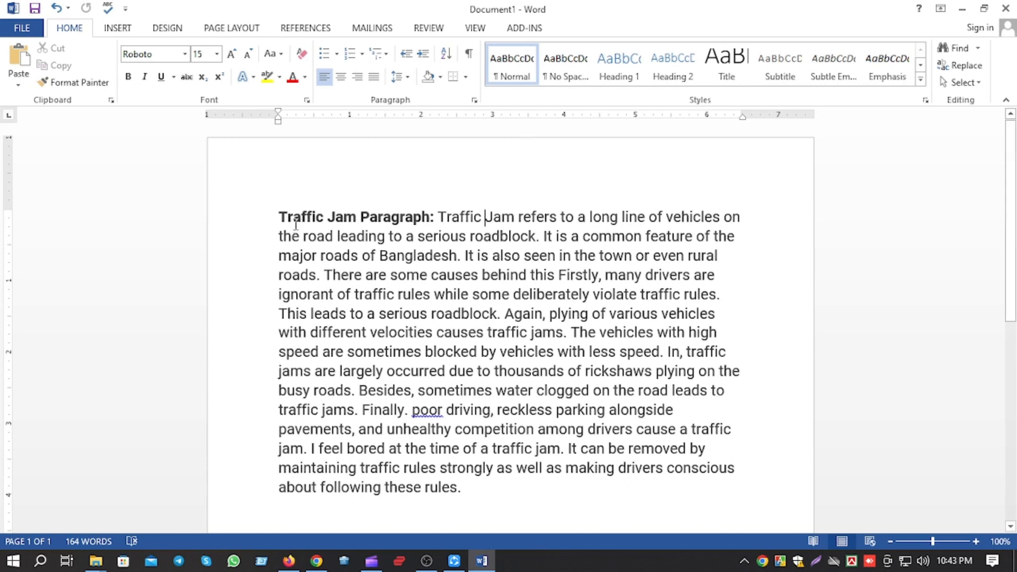
left_click(279, 218)
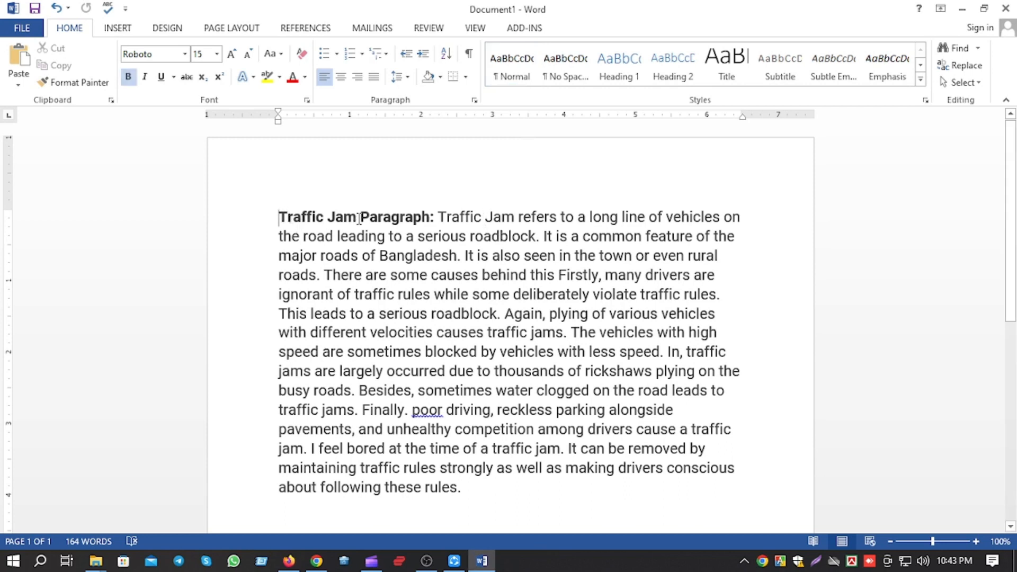
key("Return")
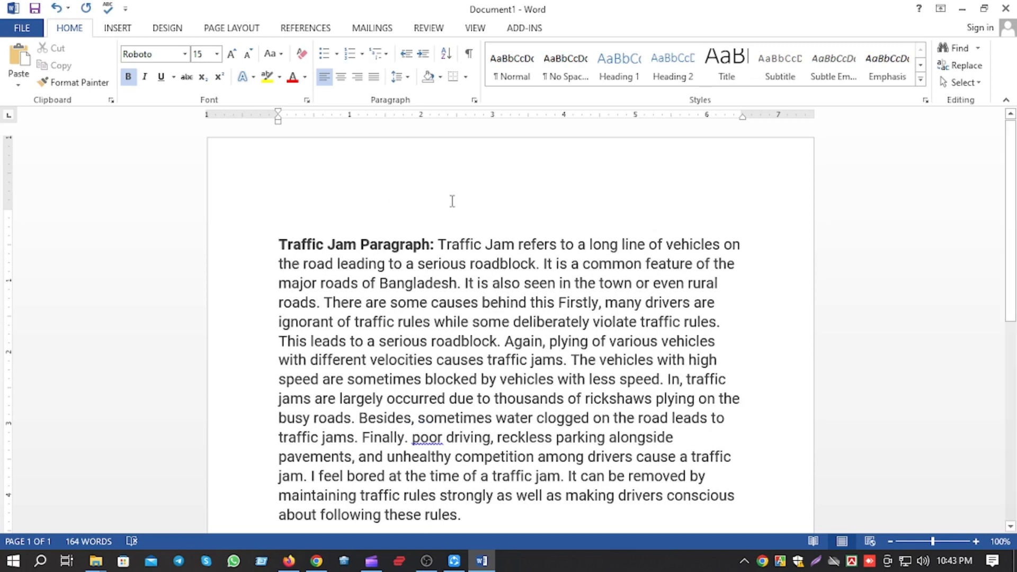
left_click(314, 206)
left_click(106, 231)
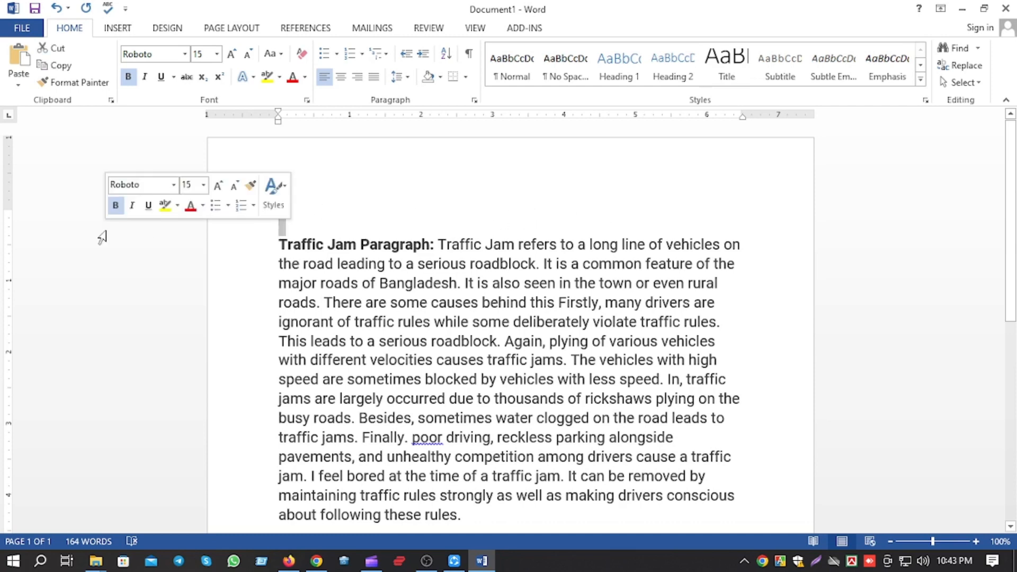
left_click(326, 221)
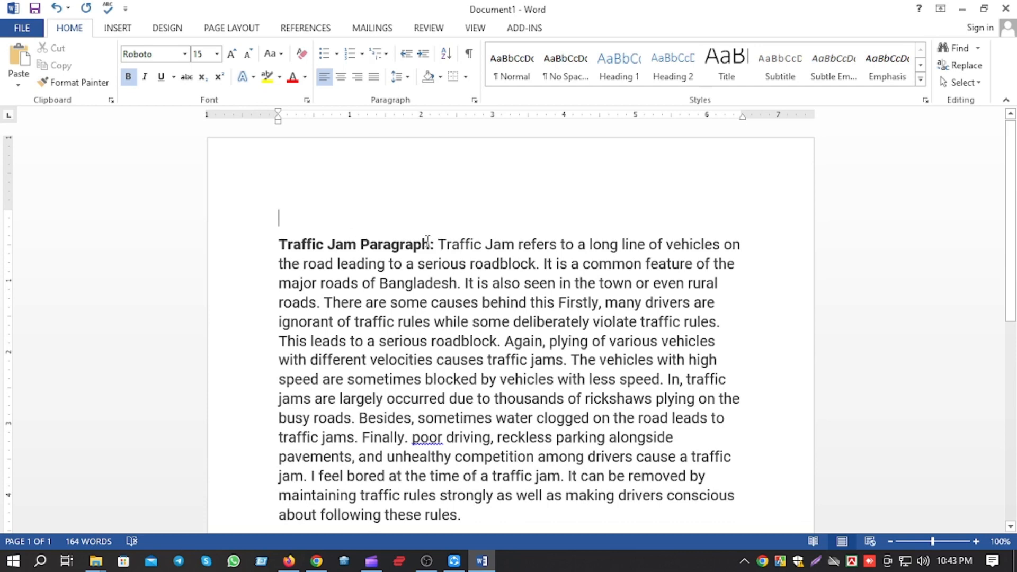
Copy the words "Traffic Jam" from the paragraph's bold heading and paste them on the empty line above it.
left_click_drag(427, 240, 281, 211)
left_click(356, 255)
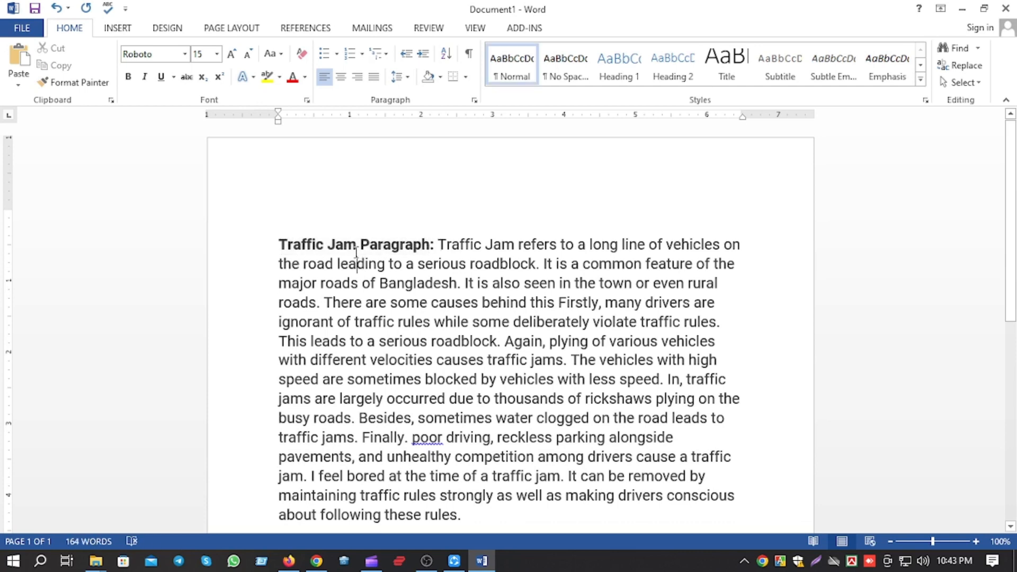
left_click_drag(354, 243, 269, 242)
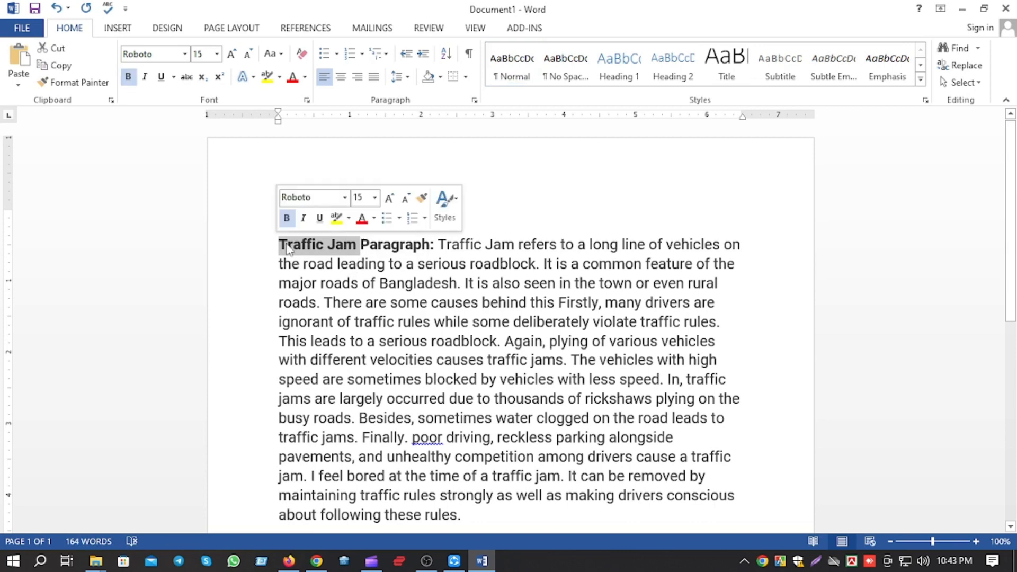
left_click(343, 282)
left_click_drag(354, 246, 276, 243)
key("ctrl+c")
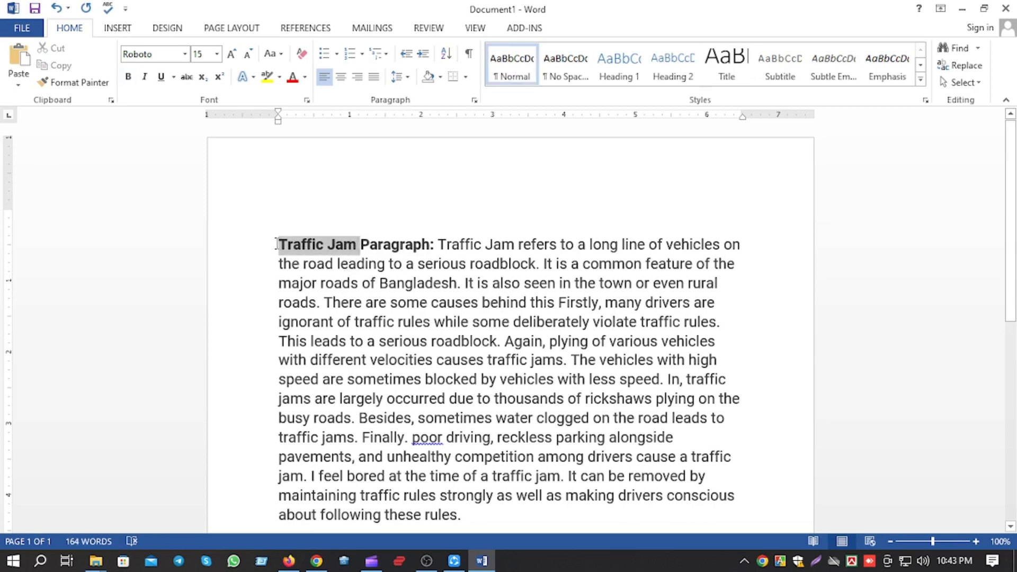
left_click(167, 253)
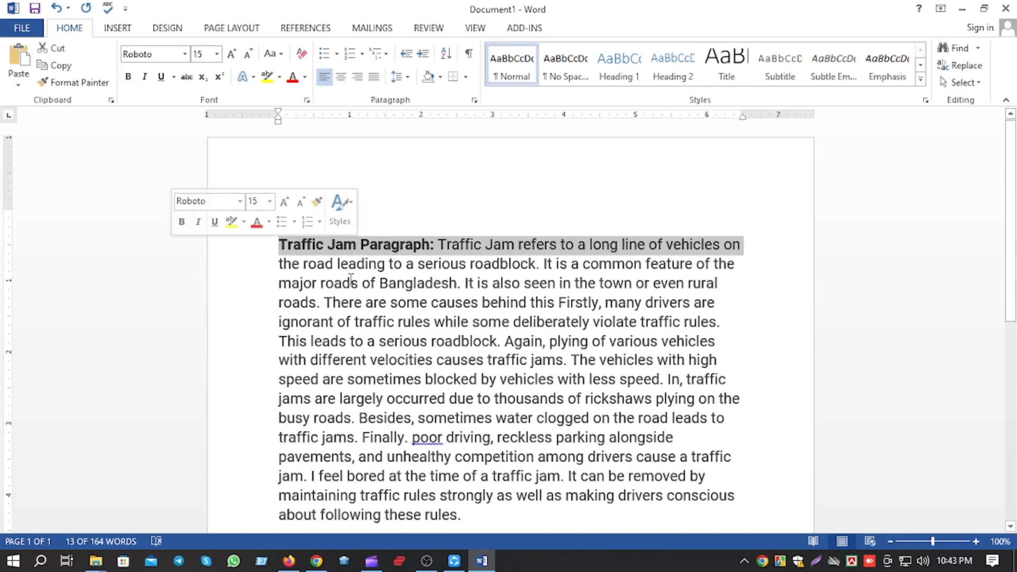
left_click(388, 223)
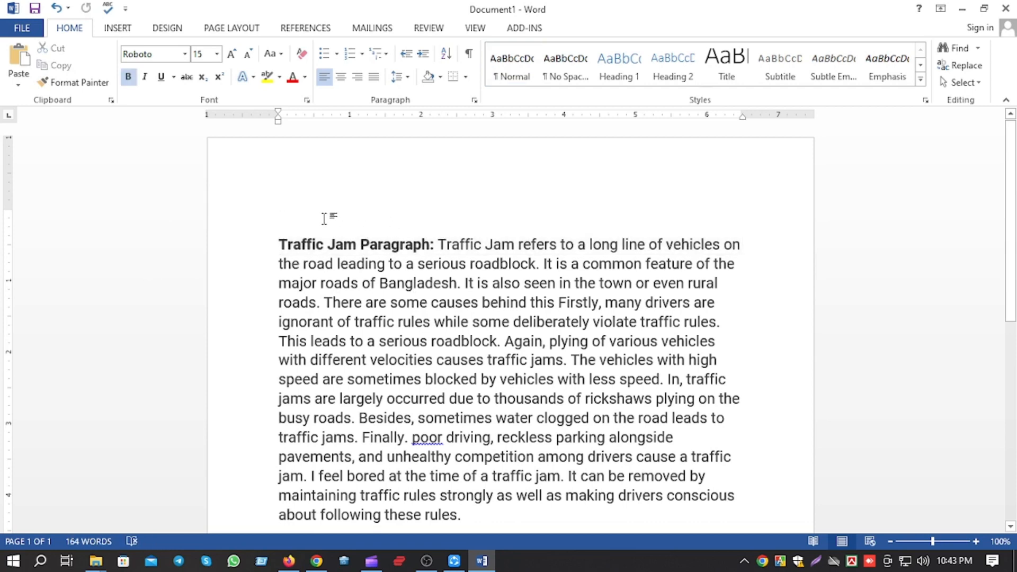
key("ctrl+v")
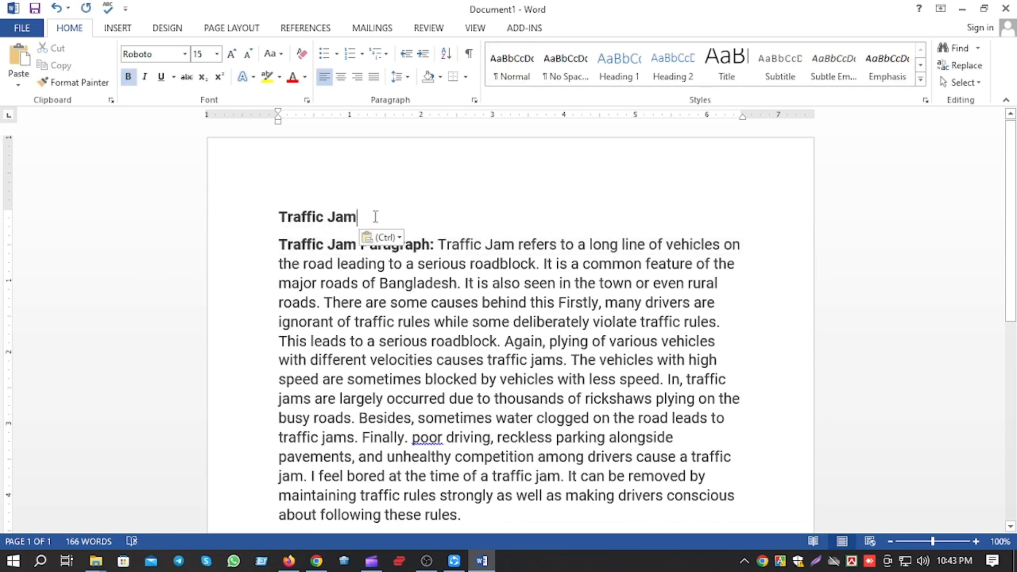
Delete the whole "Traffic Jam" line above the paragraph.
triple_click(391, 211)
key("Delete")
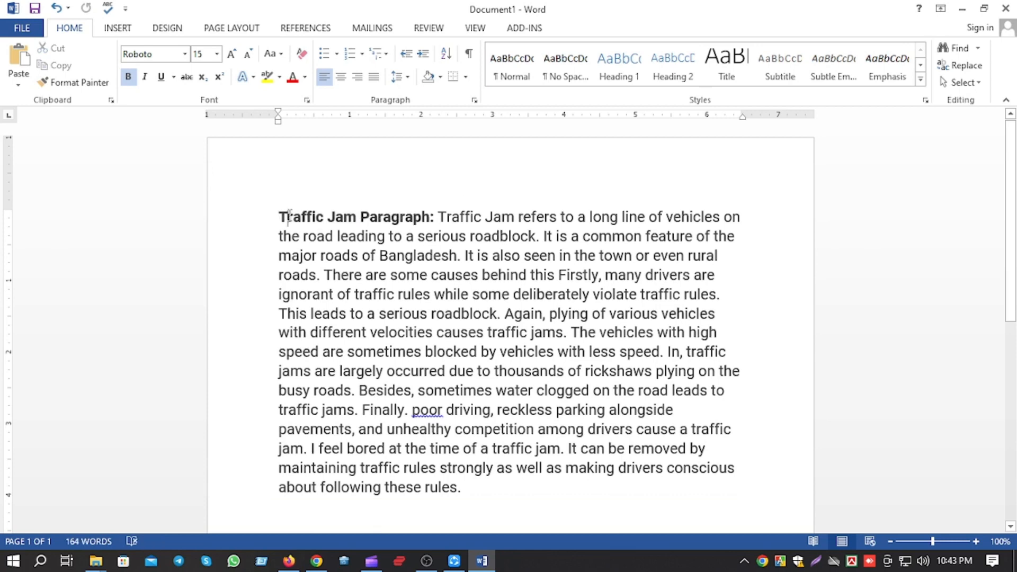
Insert an empty line above the Traffic Jam paragraph and enter the title "Traffic Jam" on it.
key("Return")
key("Up")
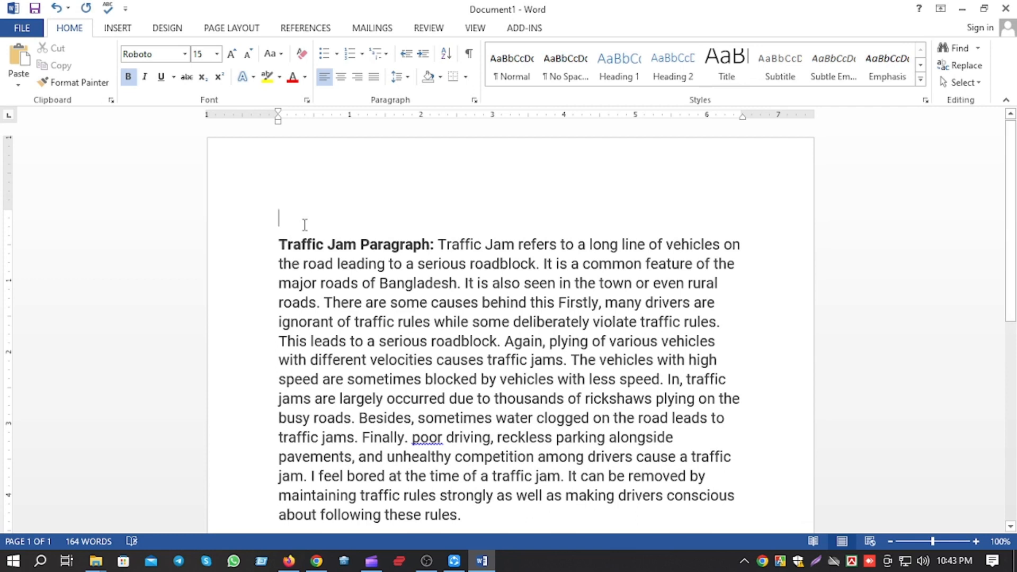
type("Tra")
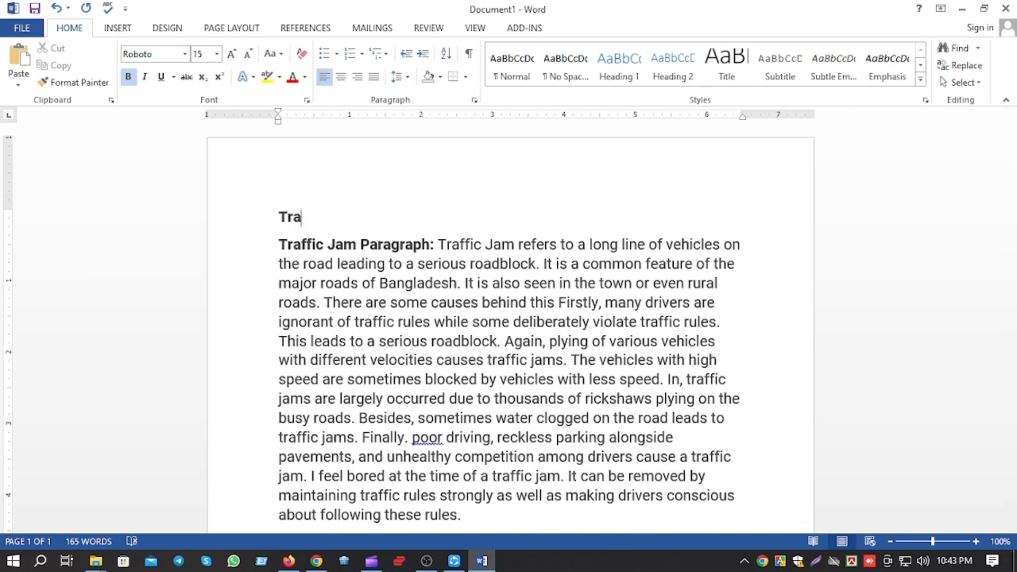
type("ffic Jam")
left_click(150, 254)
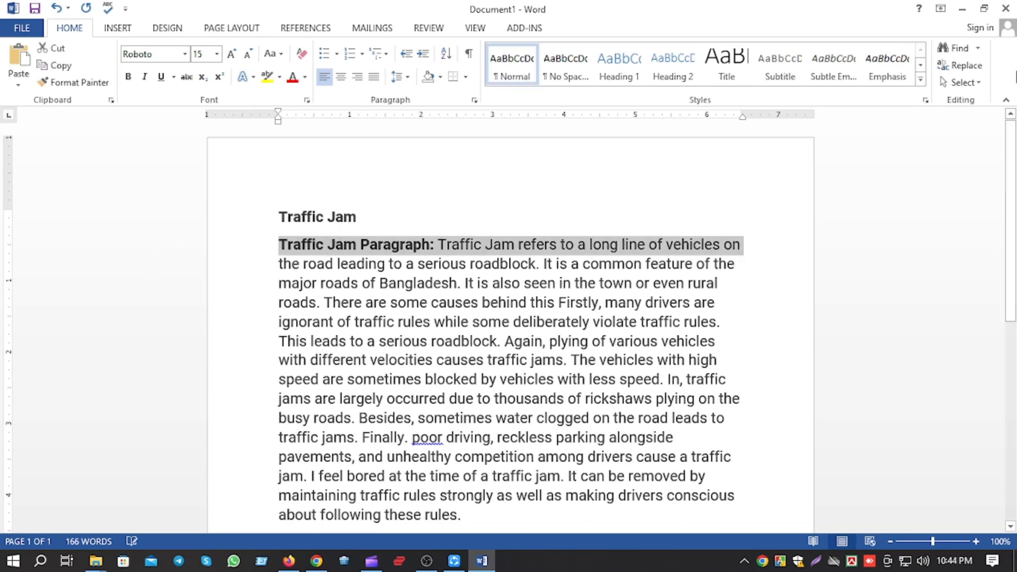
left_click(301, 495)
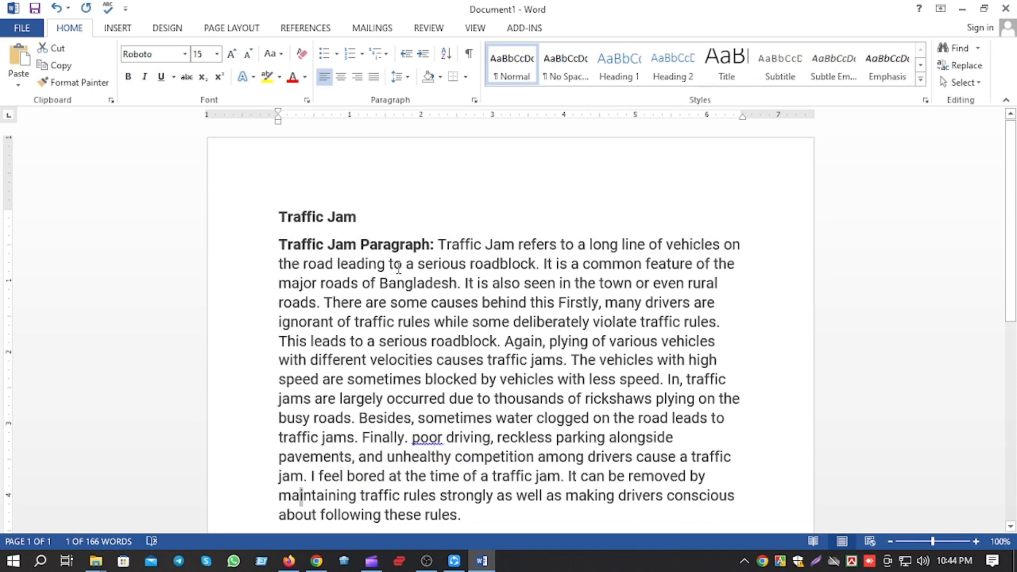
scroll(420, 341, "down", 3)
scroll(406, 184, "up", 2)
left_click_drag(407, 182, 279, 182)
scroll(433, 349, "up", 1)
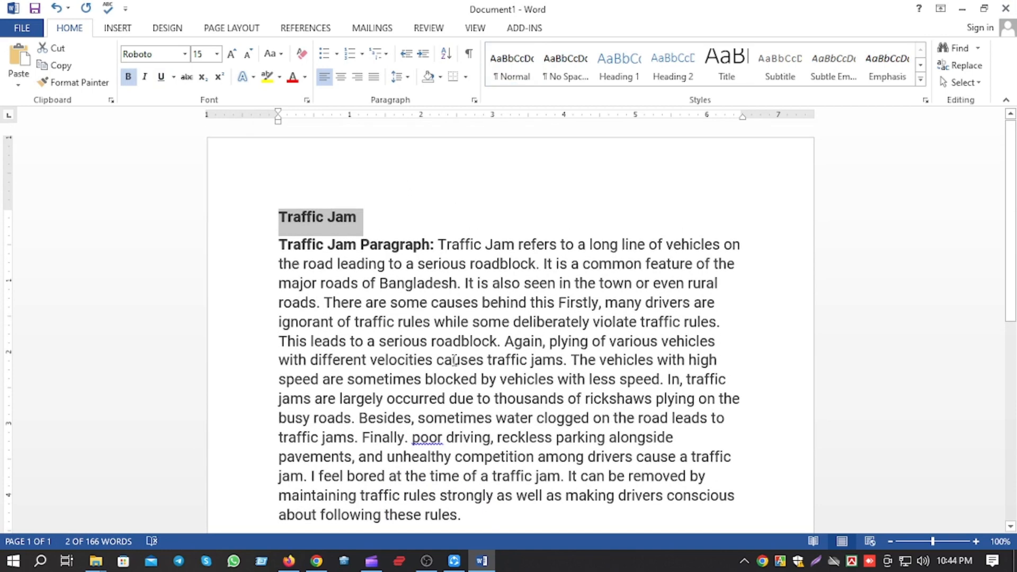
left_click(381, 302)
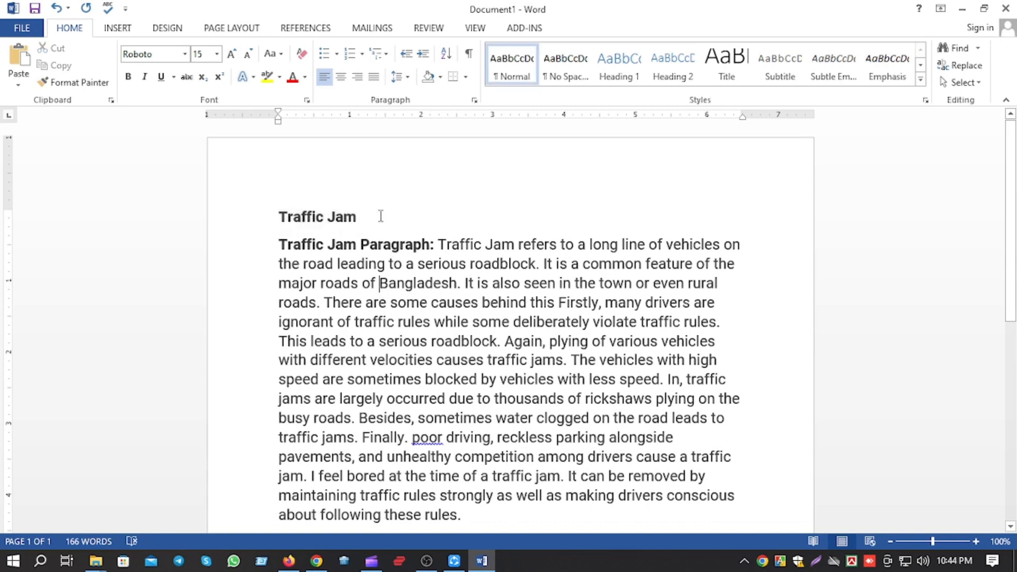
left_click_drag(380, 216, 249, 216)
left_click(404, 341)
left_click(160, 223)
left_click(359, 283)
left_click(128, 219)
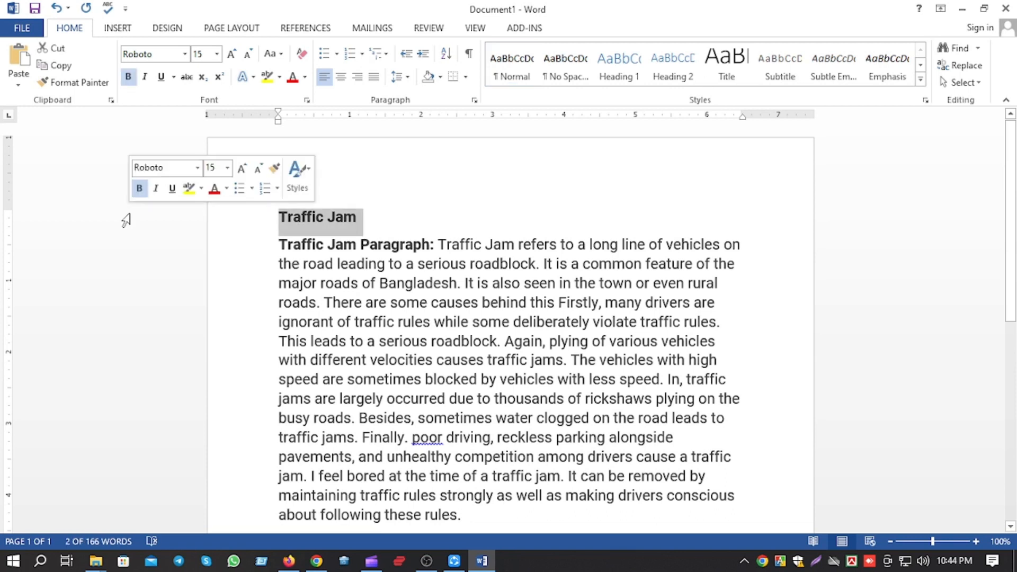
left_click(295, 225)
left_click(159, 224)
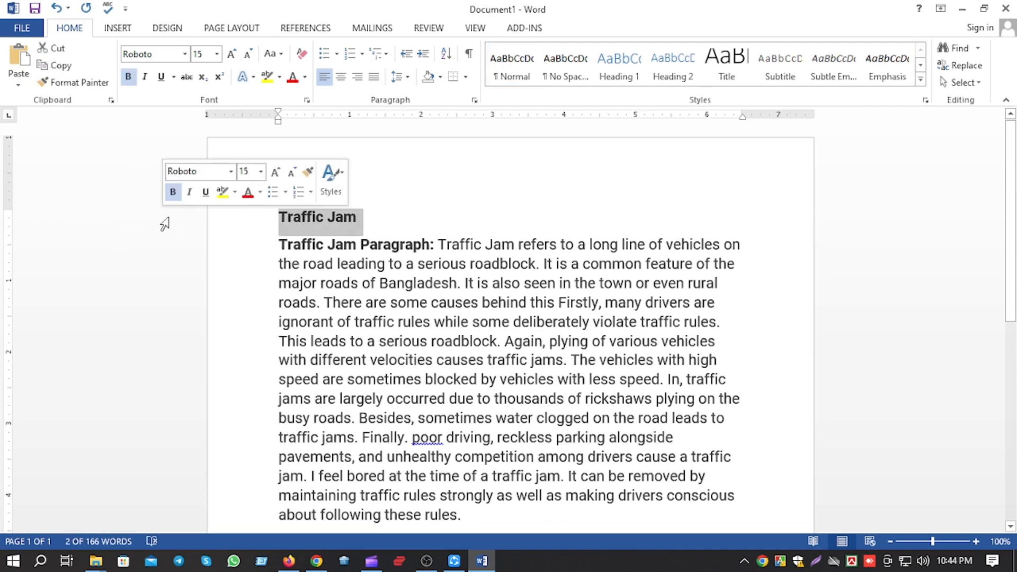
left_click(354, 302)
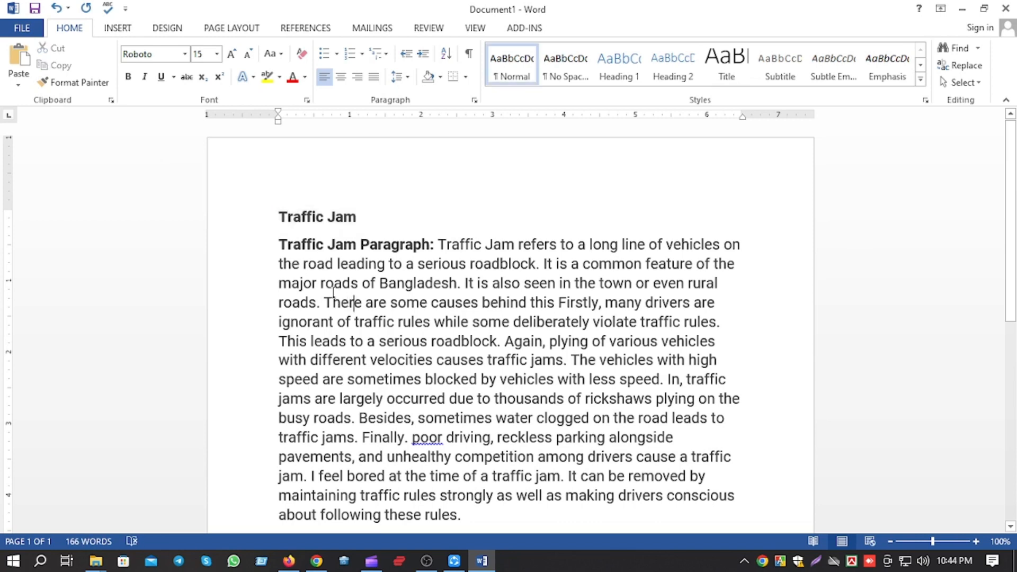
triple_click(314, 216)
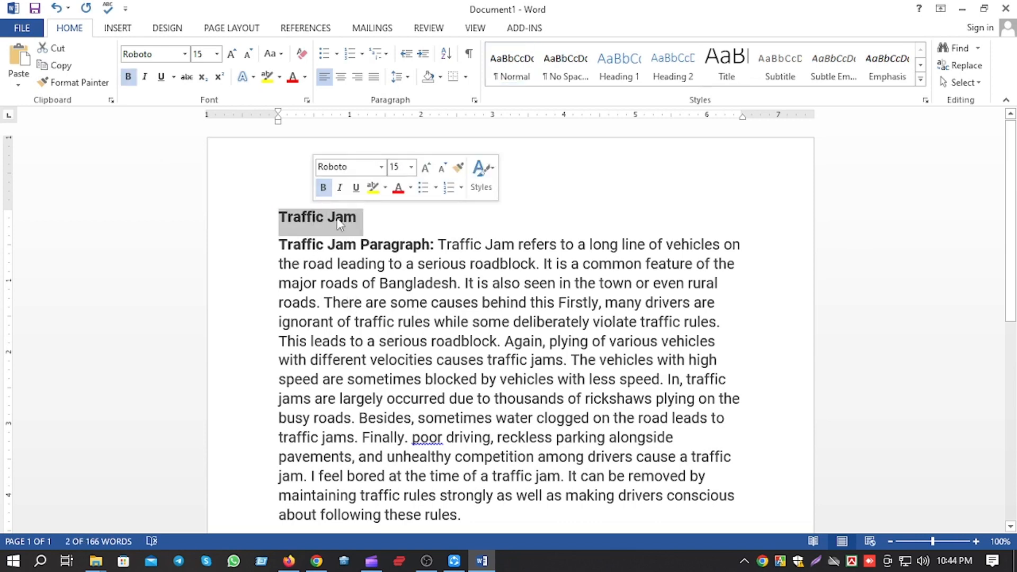
left_click(313, 222)
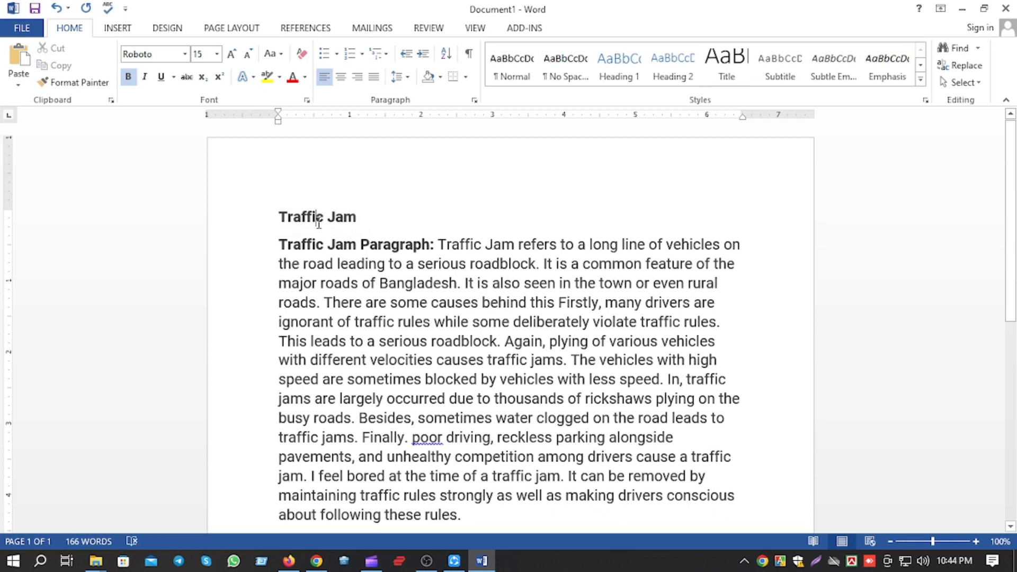
triple_click(327, 223)
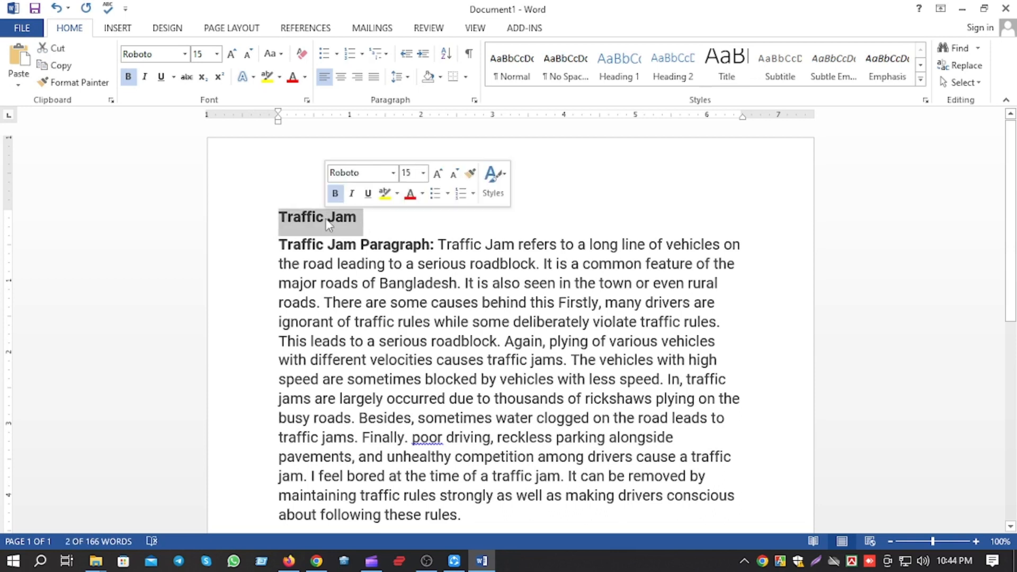
left_click(370, 220)
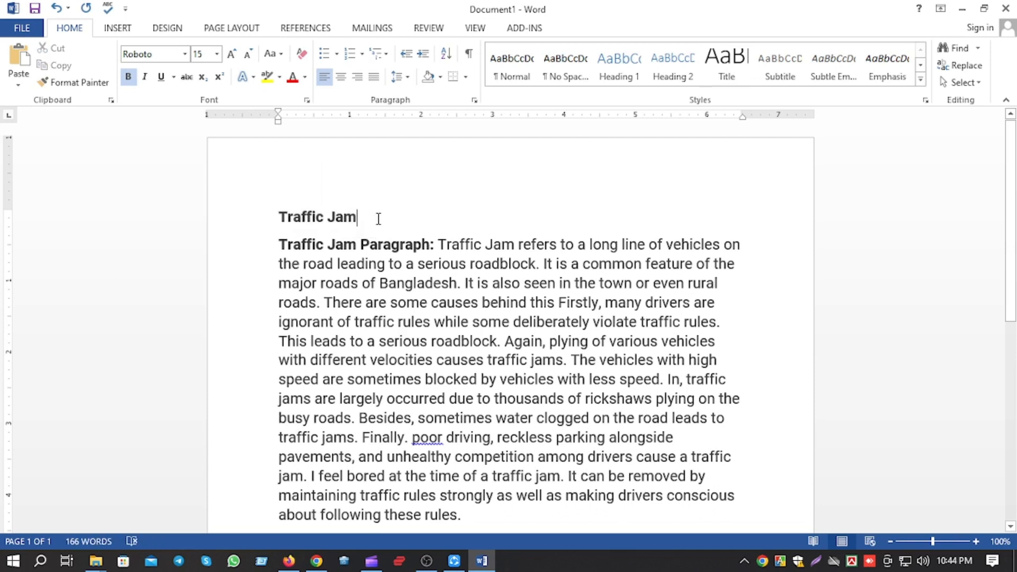
left_click_drag(370, 219, 289, 220)
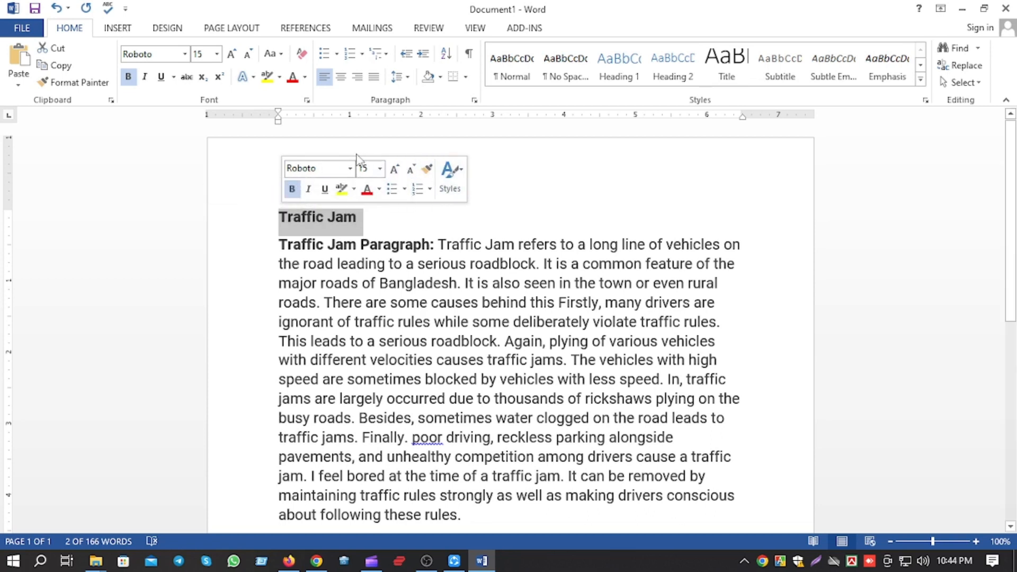
left_click(367, 217)
Select the "Traffic Jam" title line and increase its font size to 20.
left_click_drag(372, 217, 286, 225)
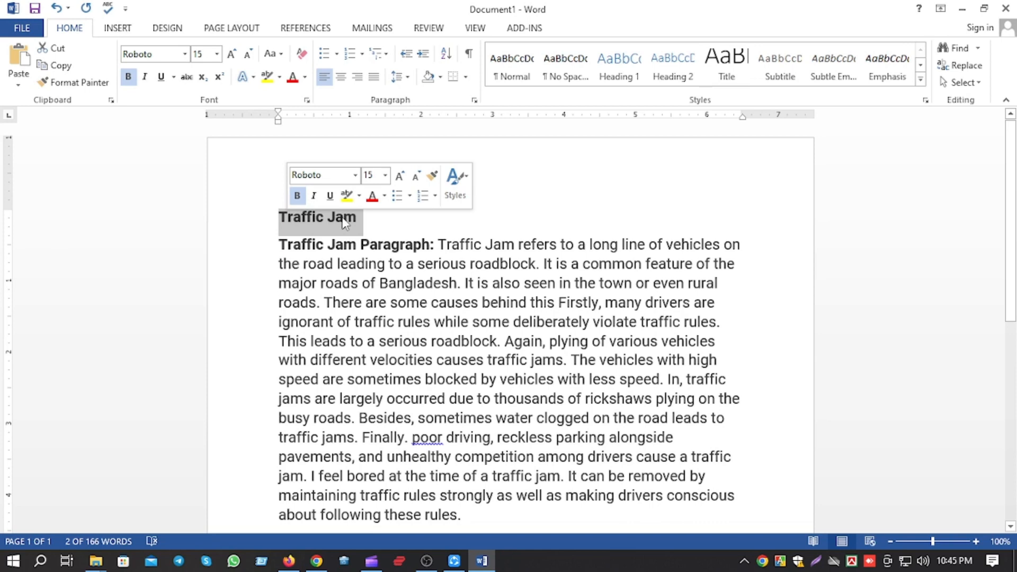
left_click(406, 174)
left_click(404, 175)
left_click(404, 176)
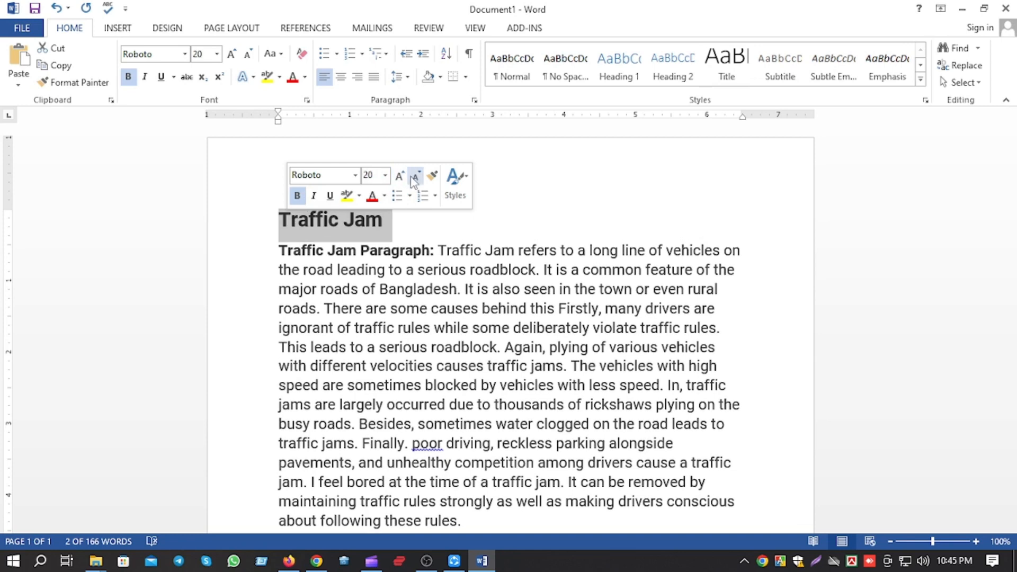
left_click(400, 176)
left_click(416, 176)
left_click(417, 176)
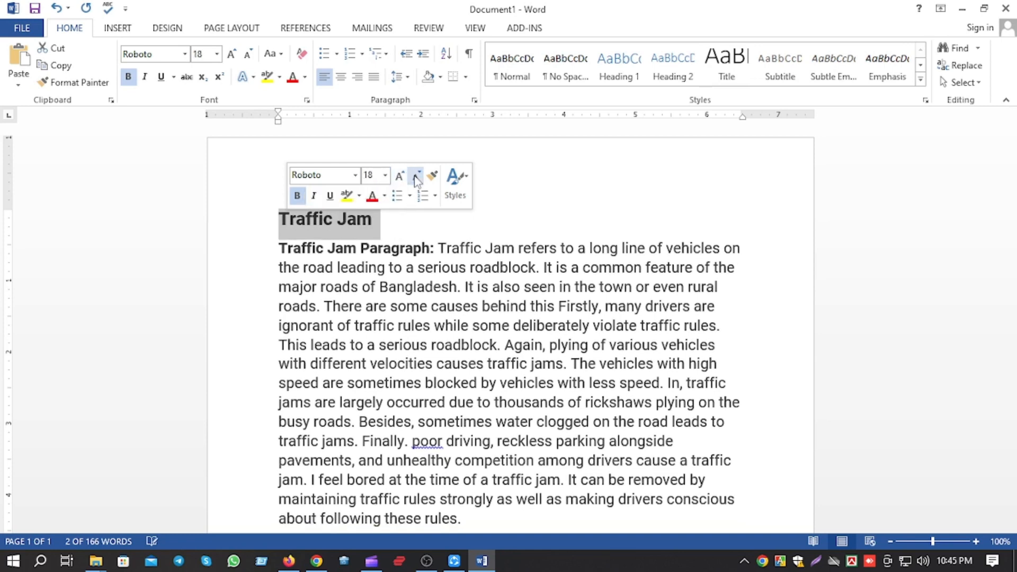
left_click(417, 175)
left_click(395, 176)
left_click(395, 177)
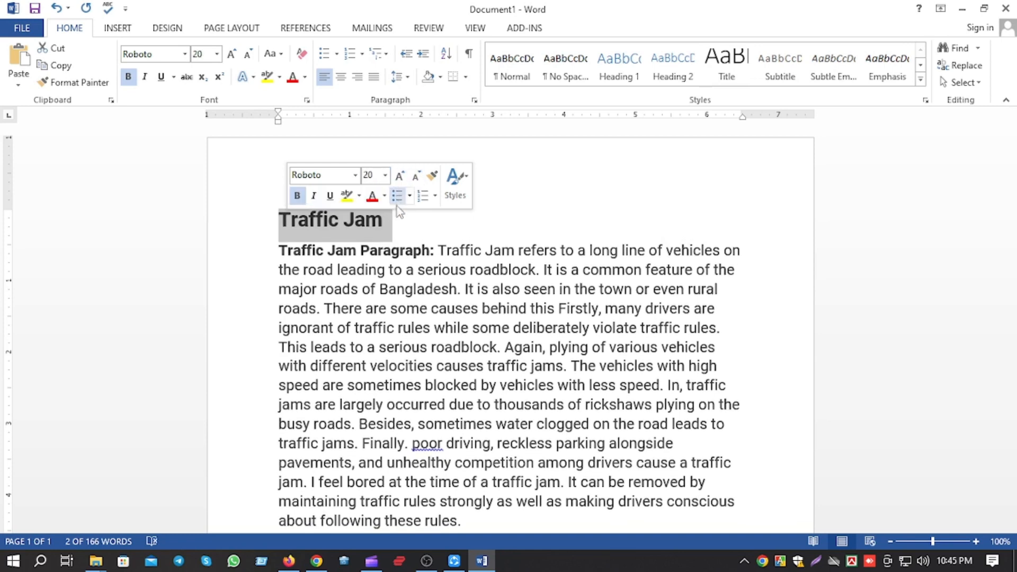
left_click(427, 228)
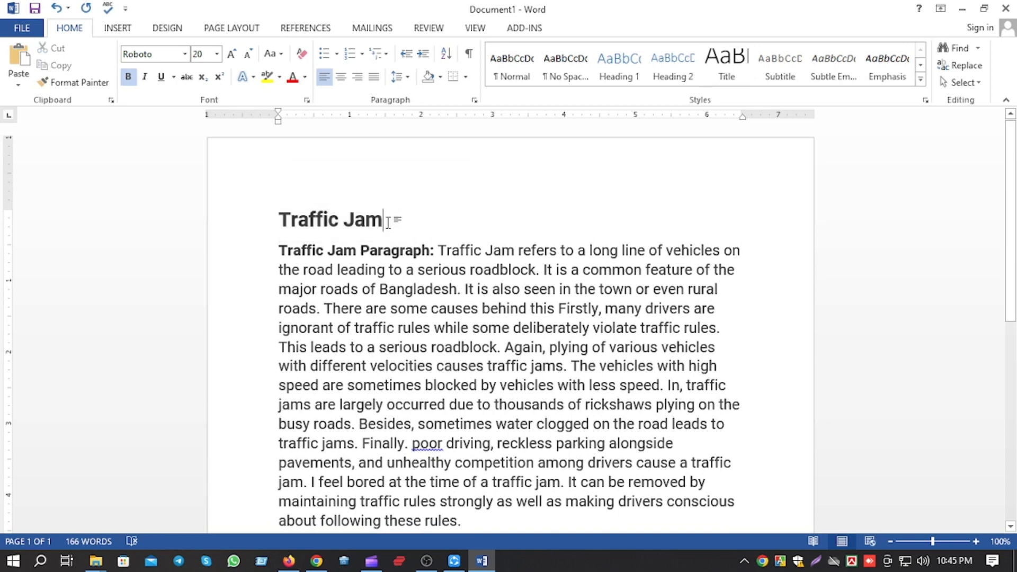
Select the whole "Traffic Jam" title and center it above the paragraph.
left_click_drag(391, 220, 279, 221)
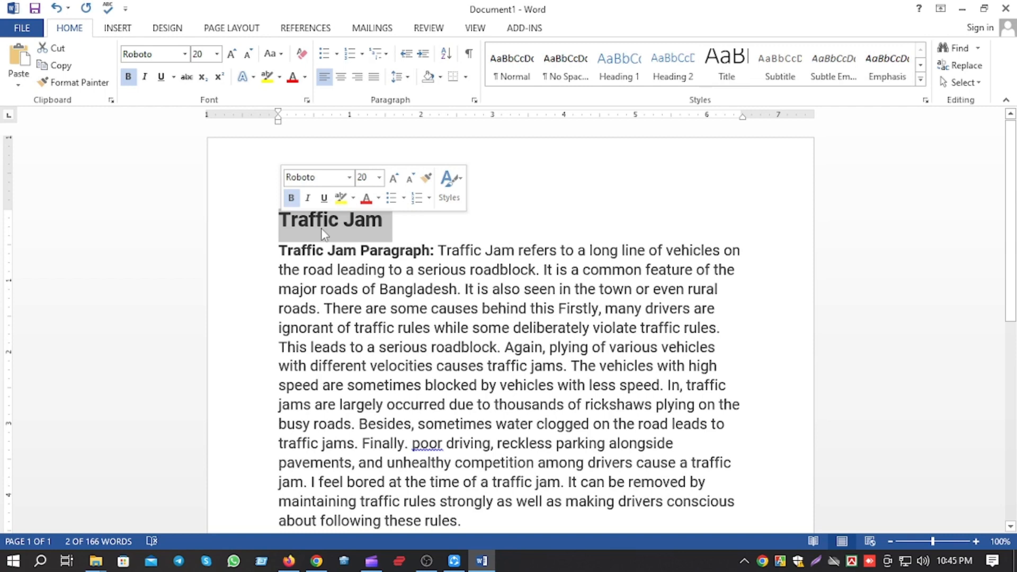
left_click(529, 226)
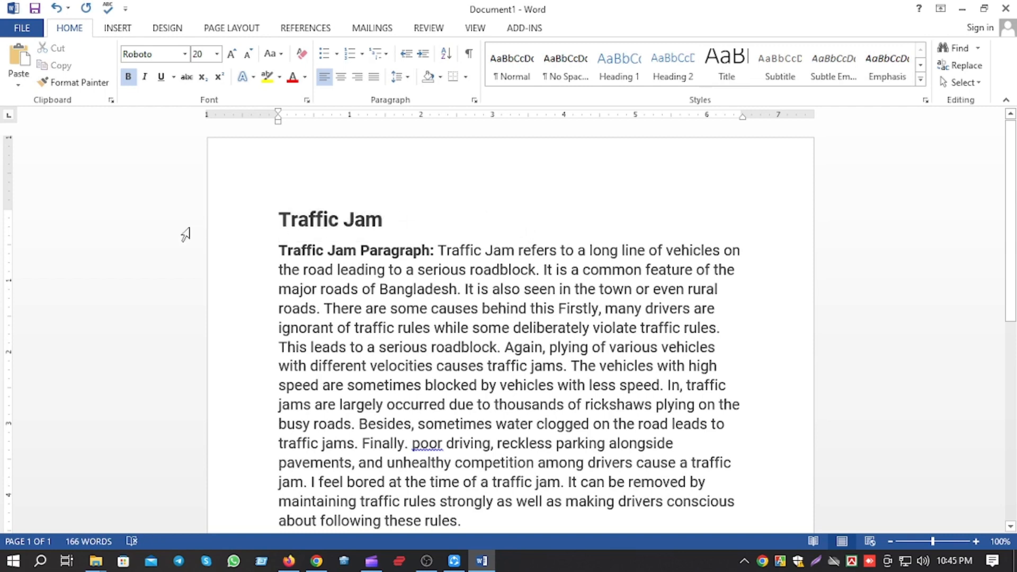
left_click(166, 218)
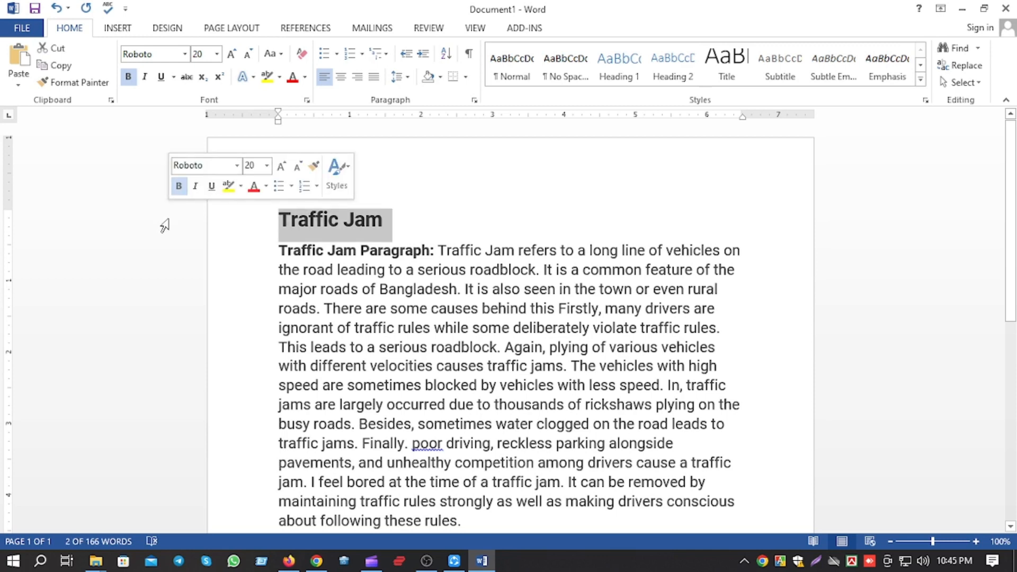
double_click(319, 223)
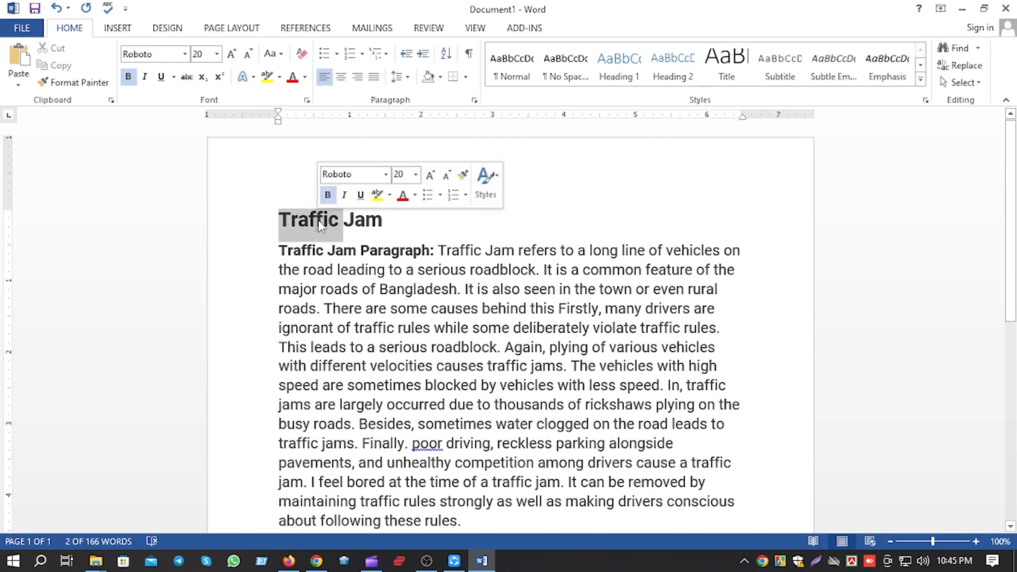
triple_click(336, 223)
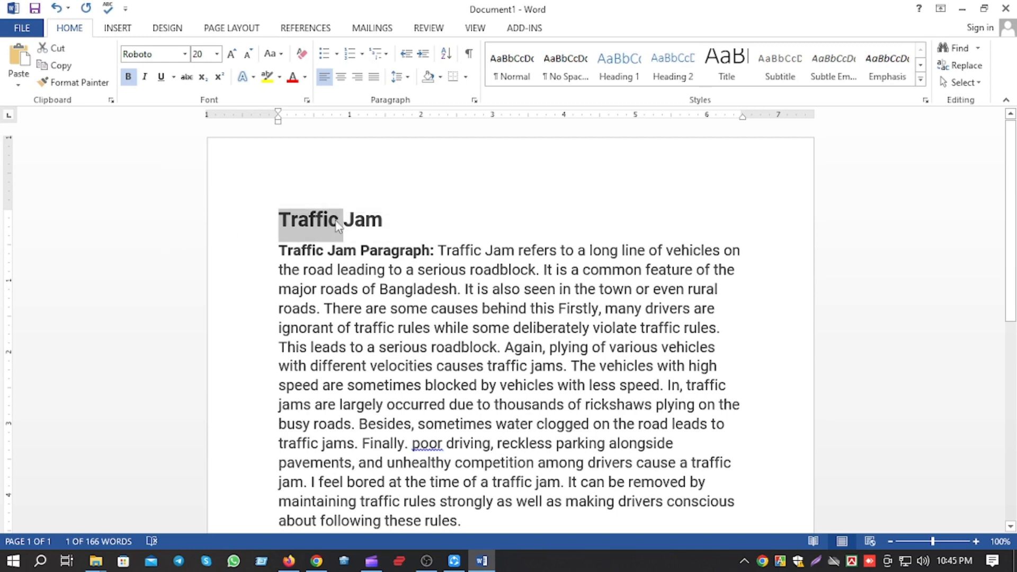
triple_click(337, 220)
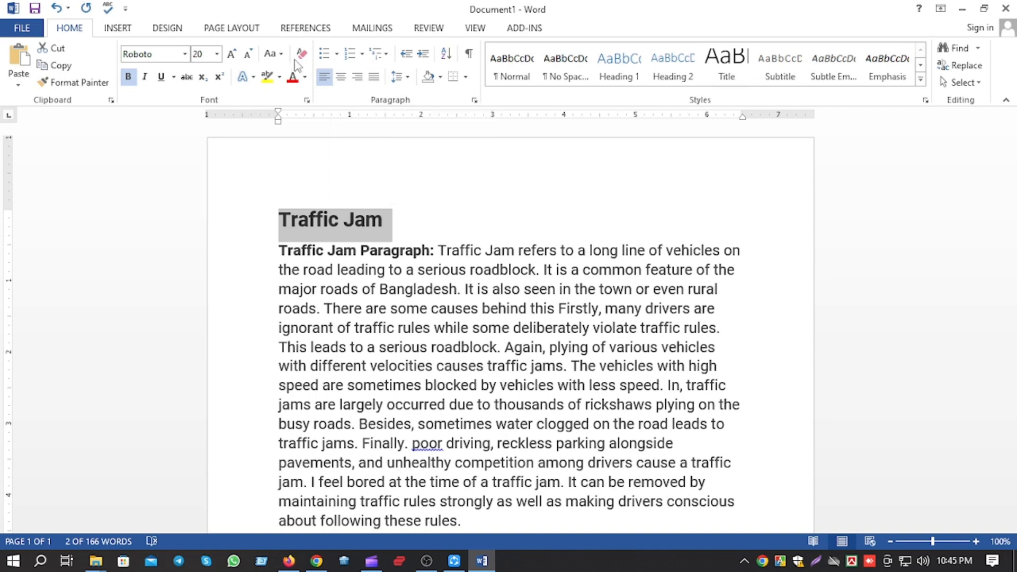
left_click(344, 83)
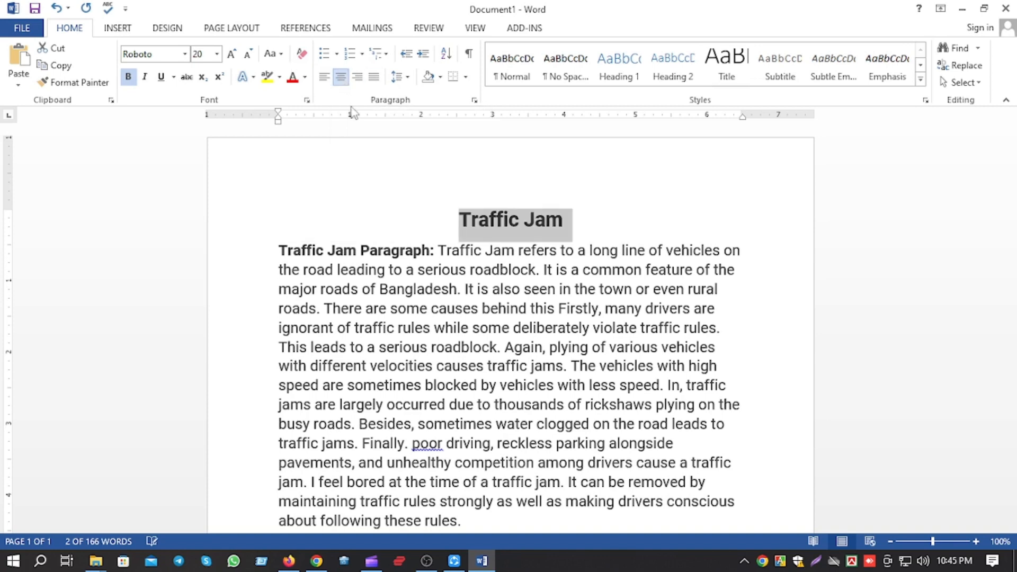
left_click(626, 228)
left_click_drag(515, 172, 522, 365)
left_click(590, 220)
left_click_drag(591, 220, 445, 221)
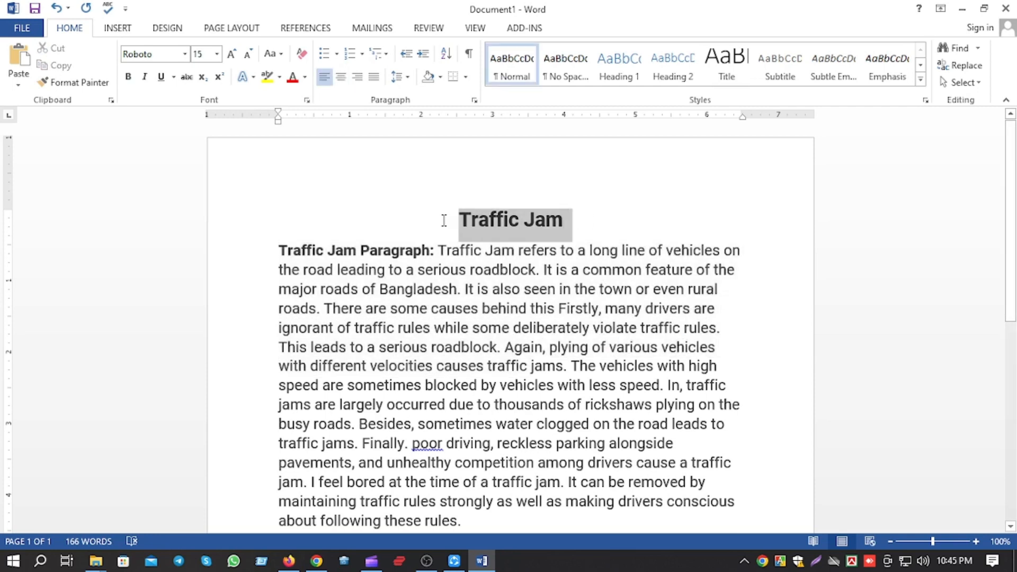
left_click(568, 242)
scroll(568, 369, "down", 2)
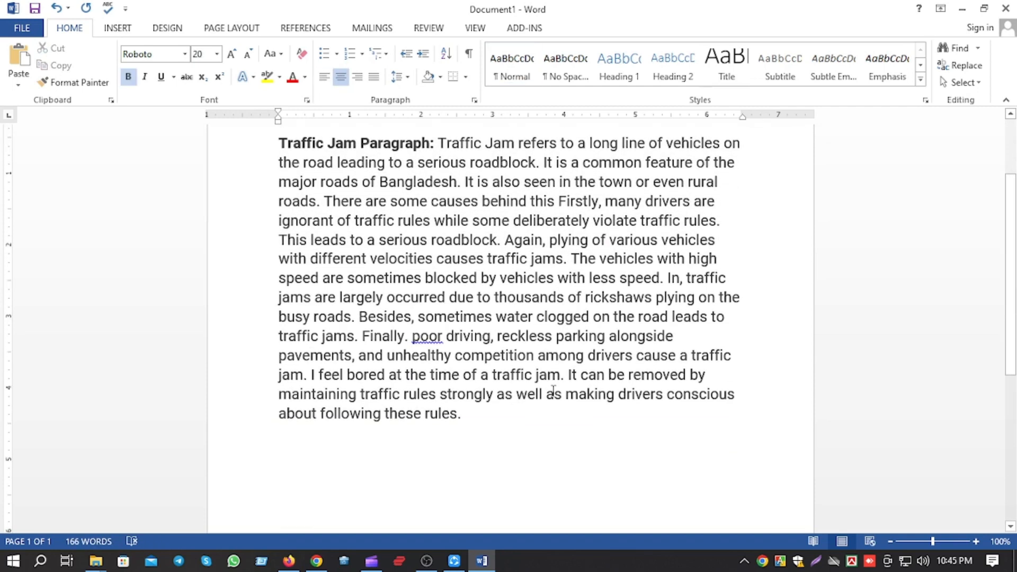
scroll(537, 421, "up", 2)
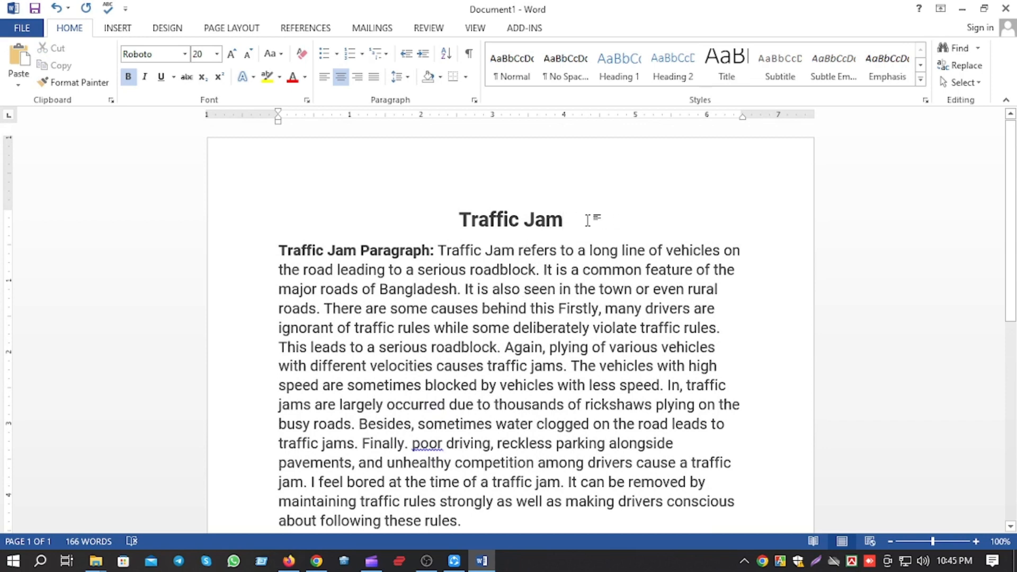
Select the centered title, toggle its bold formatting off and back on, and change its font to Arial Black.
left_click_drag(588, 219, 460, 220)
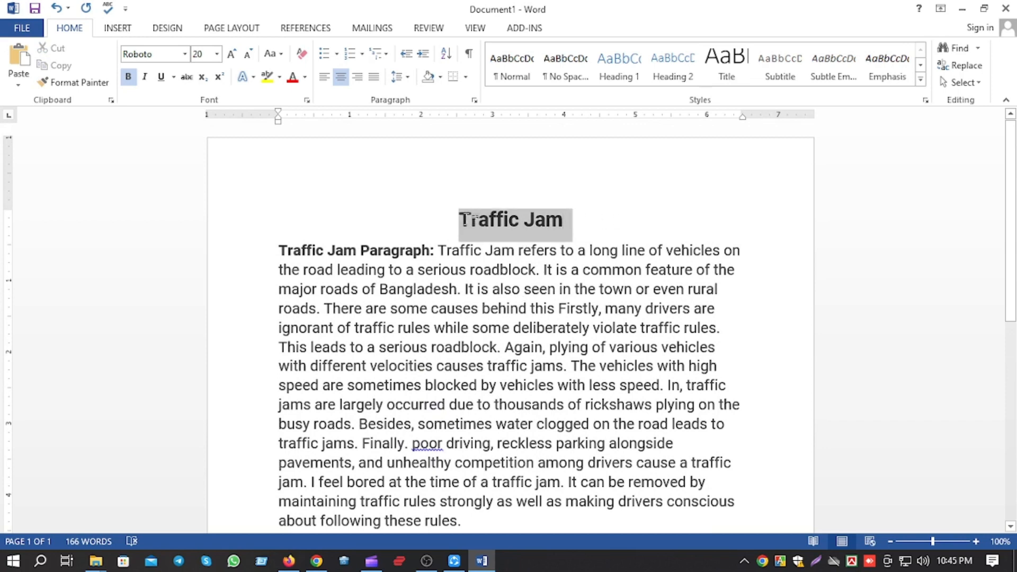
left_click(132, 78)
left_click(130, 79)
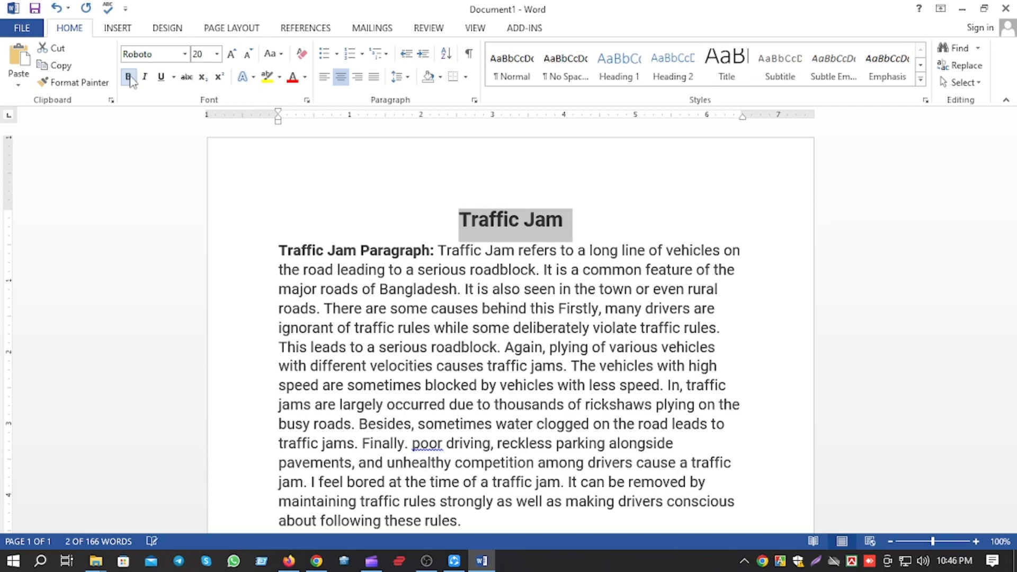
left_click(185, 55)
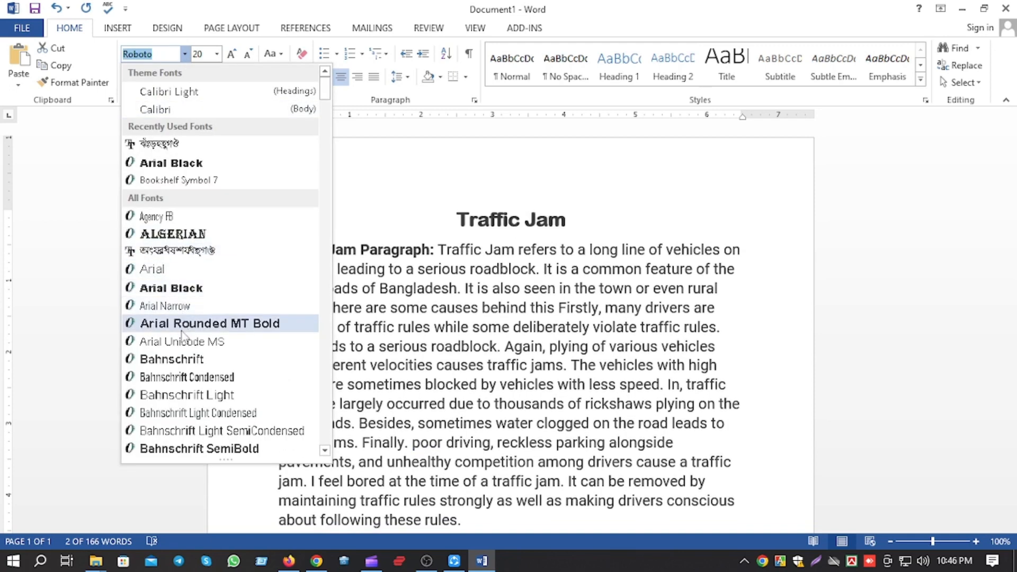
left_click(178, 293)
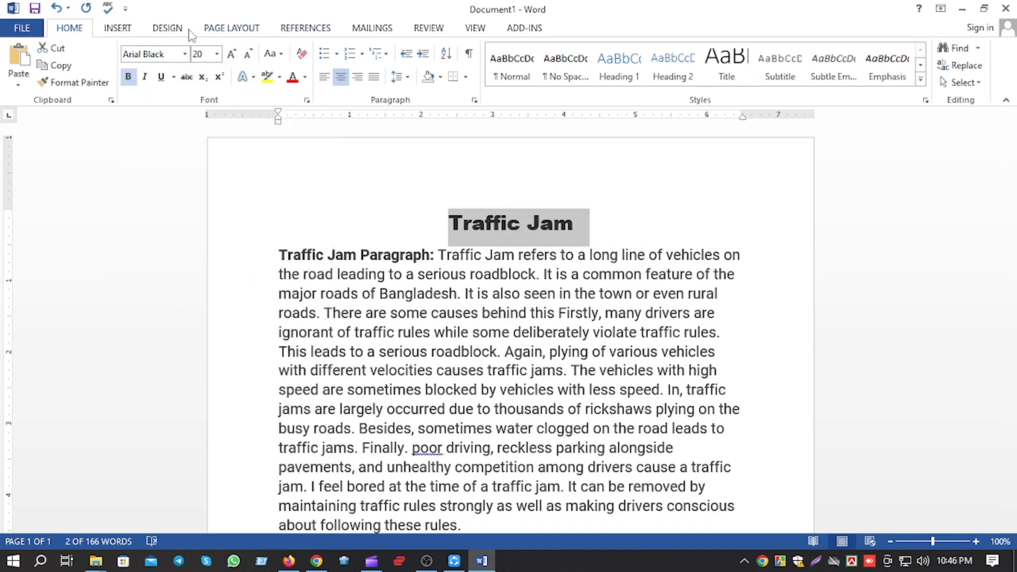
Increase the title's font size to 26 and toggle its italic formatting on and back off.
left_click(233, 54)
left_click(233, 54)
left_click(233, 54)
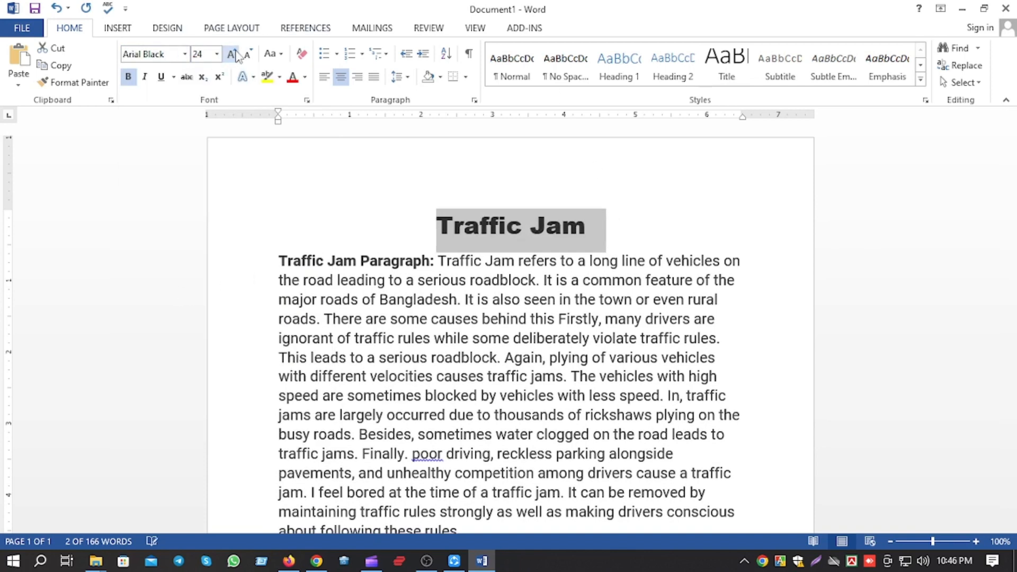
left_click(144, 78)
left_click(149, 79)
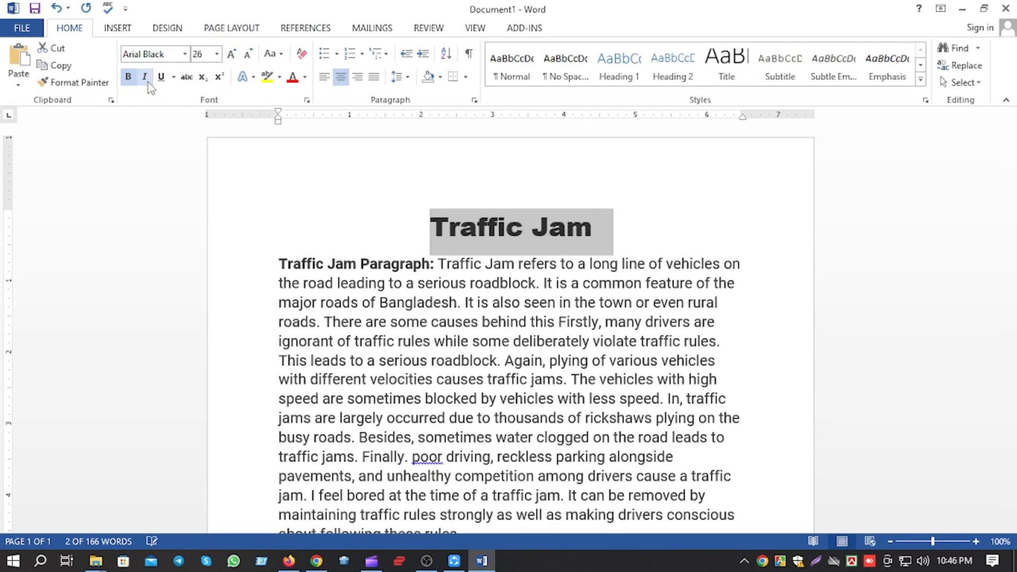
Underline the "Traffic Jam" title and deselect it.
left_click(162, 77)
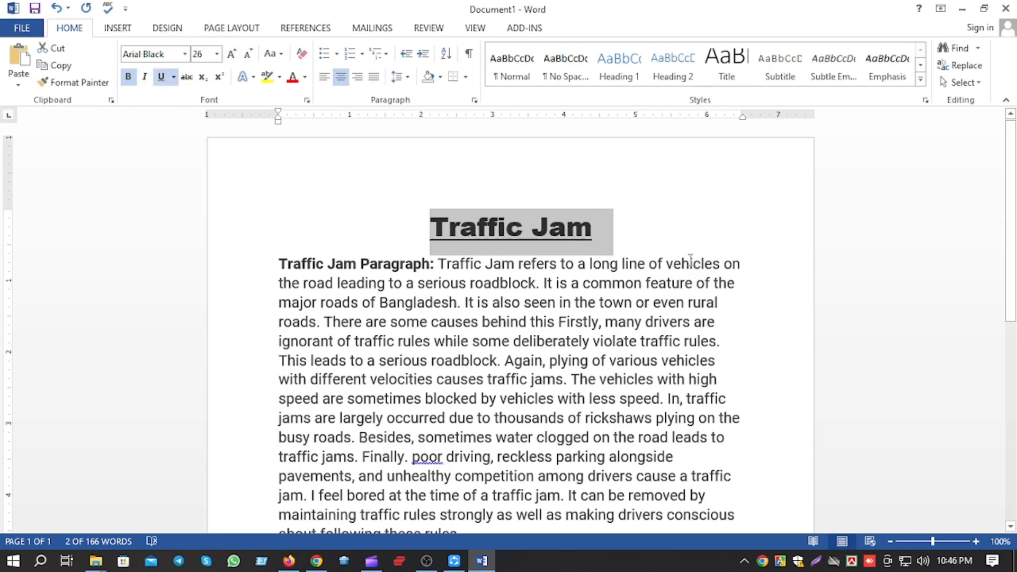
left_click(604, 283)
left_click(595, 228)
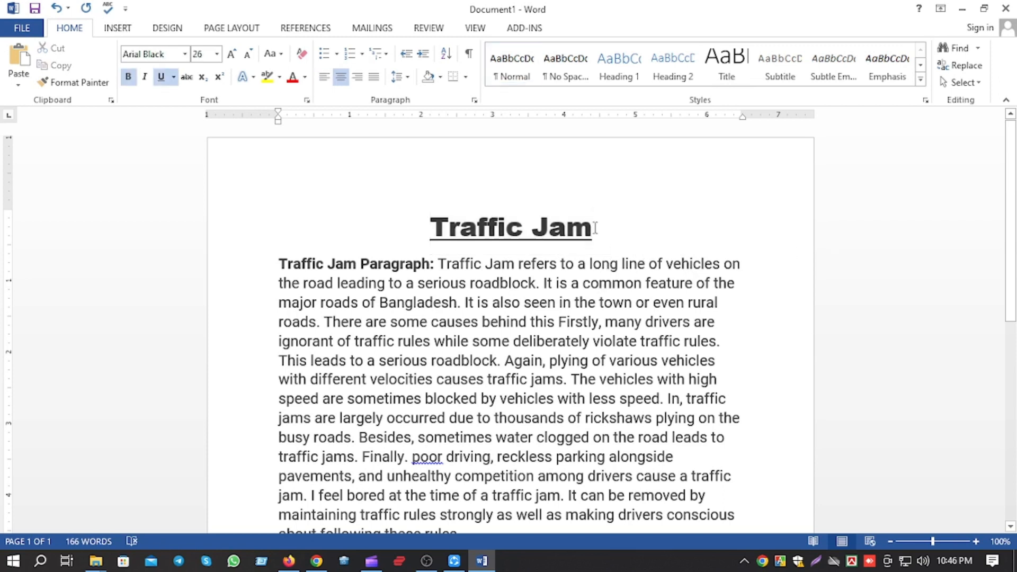
Select the whole "Traffic Jam" title and highlight it in yellow.
triple_click(565, 227)
left_click(524, 227)
left_click_drag(593, 226, 428, 225)
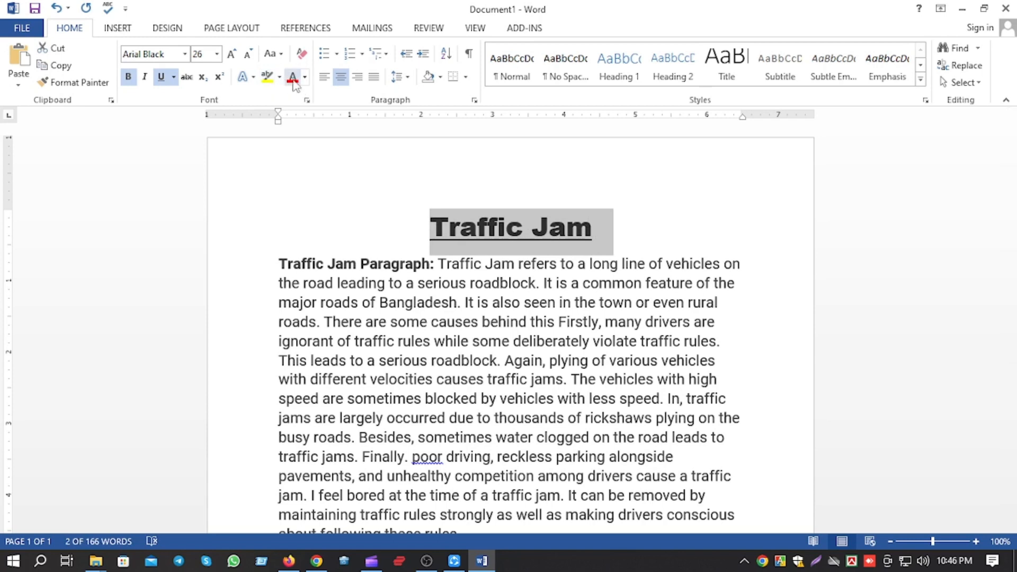
left_click(267, 77)
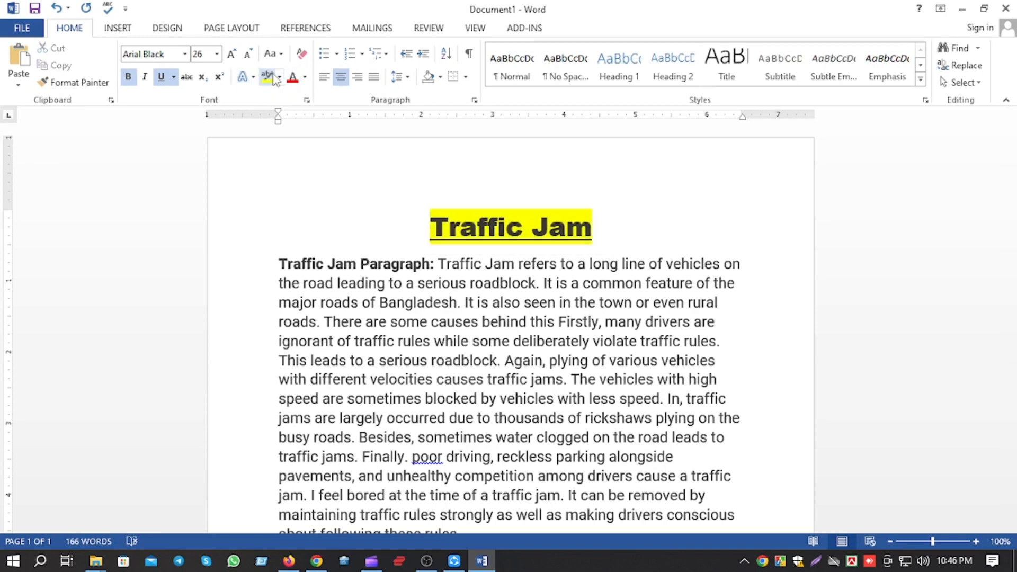
Remove the yellow highlight from the "Traffic Jam" title by applying the No Color highlight to it.
left_click(279, 78)
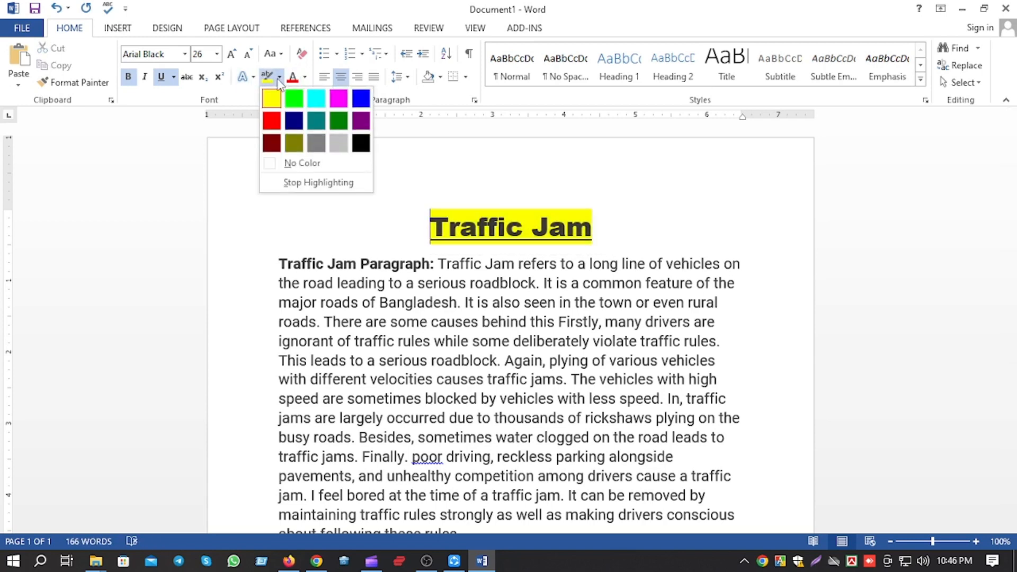
left_click(299, 163)
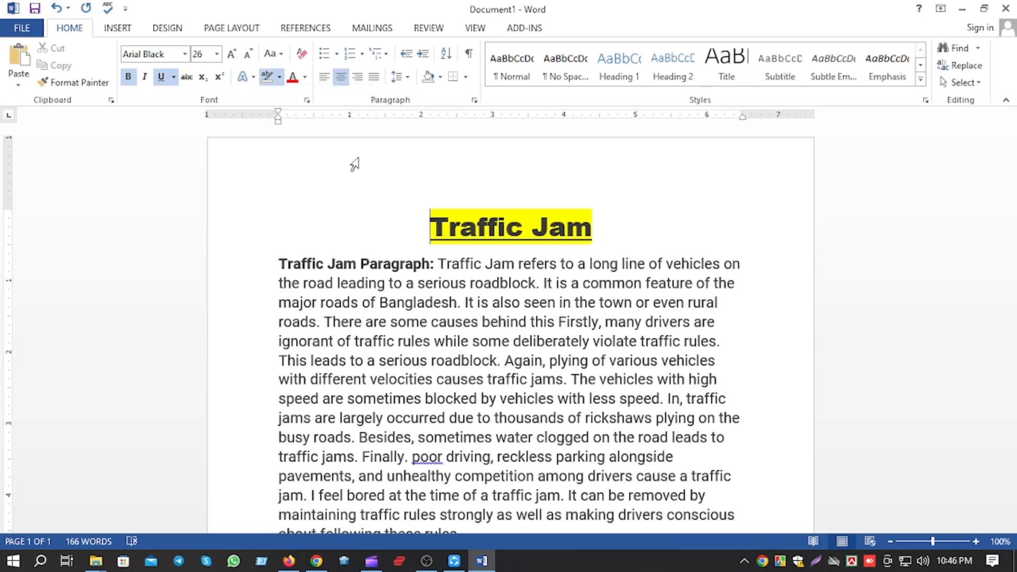
left_click_drag(609, 212, 524, 206)
left_click_drag(609, 220, 443, 209)
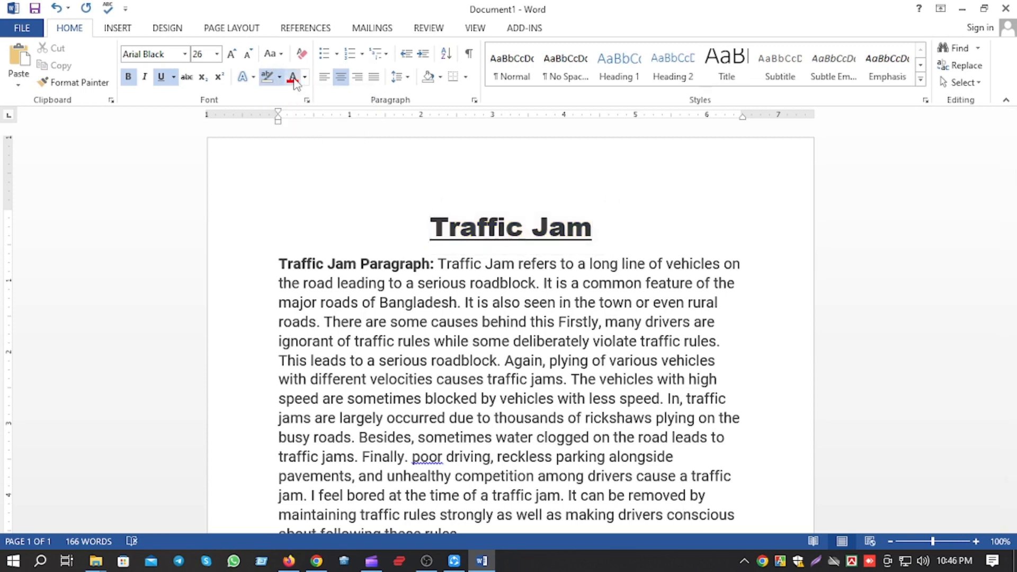
left_click(506, 213)
left_click(178, 213)
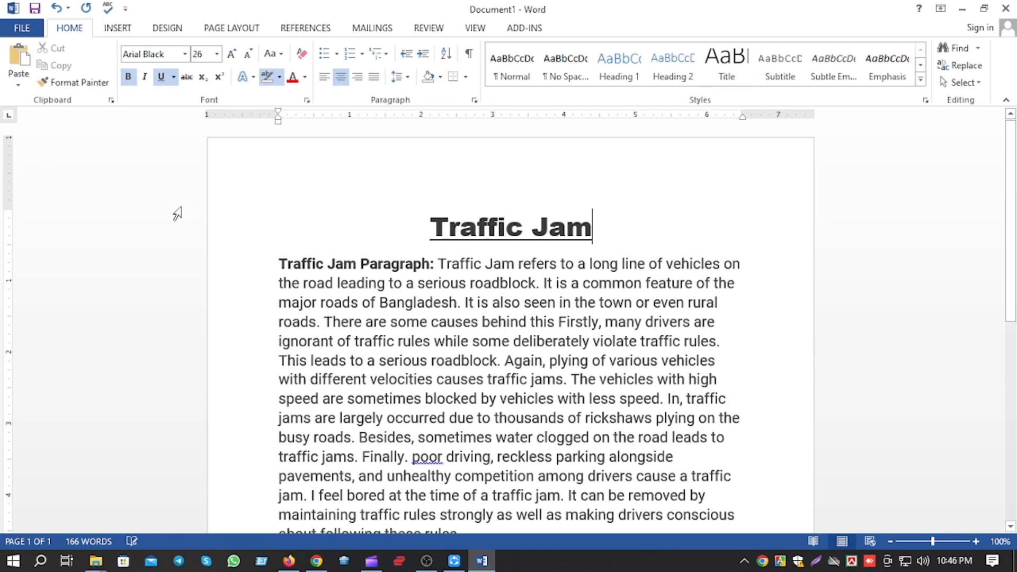
key("alt+p")
key("s")
key("p")
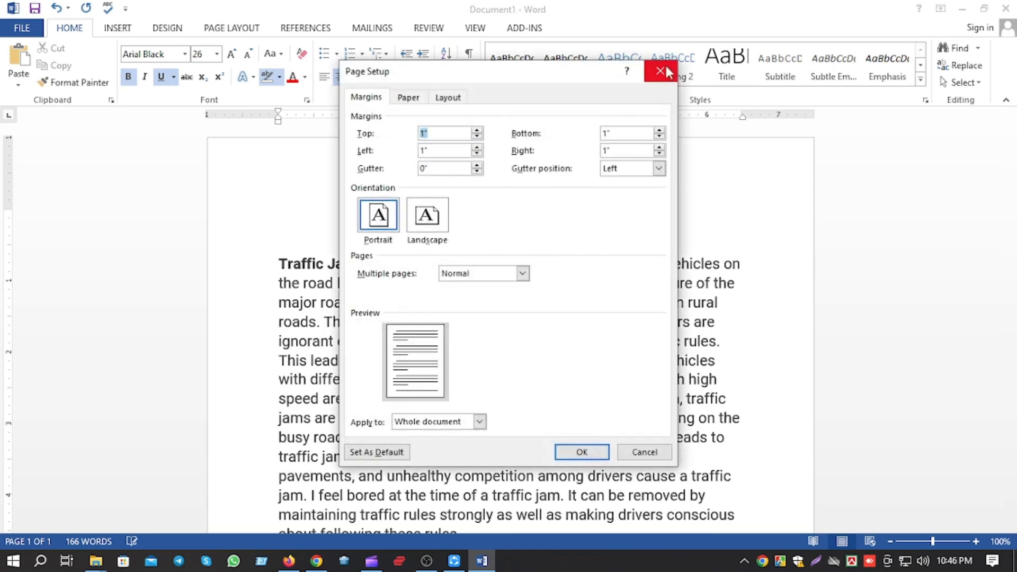
left_click(666, 67)
Set the font color of the "Traffic Jam" title to the green theme color.
mouse_move(428, 221)
left_mouse_down()
mouse_move(607, 226)
mouse_move(431, 227)
left_mouse_up()
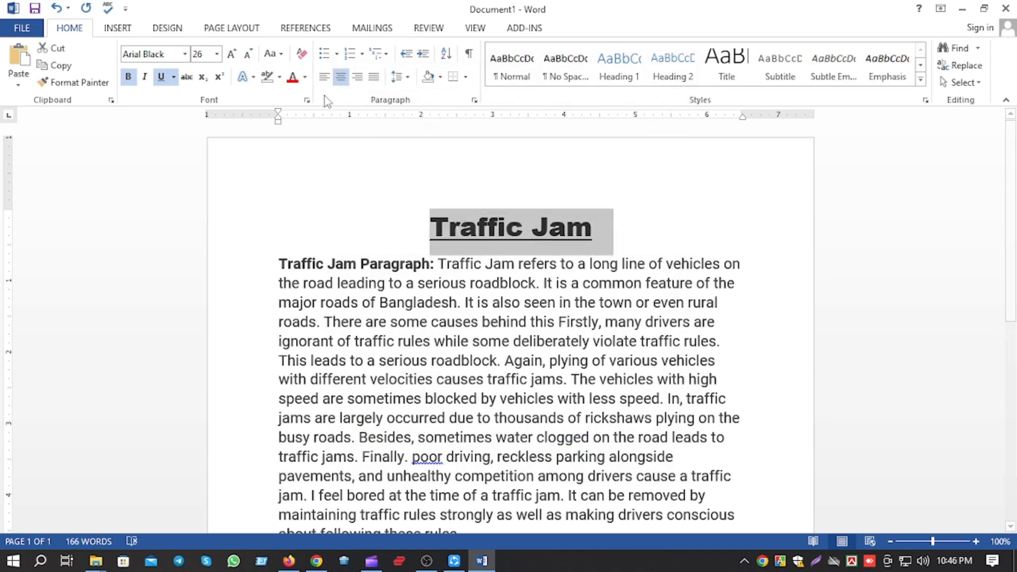
left_click(305, 77)
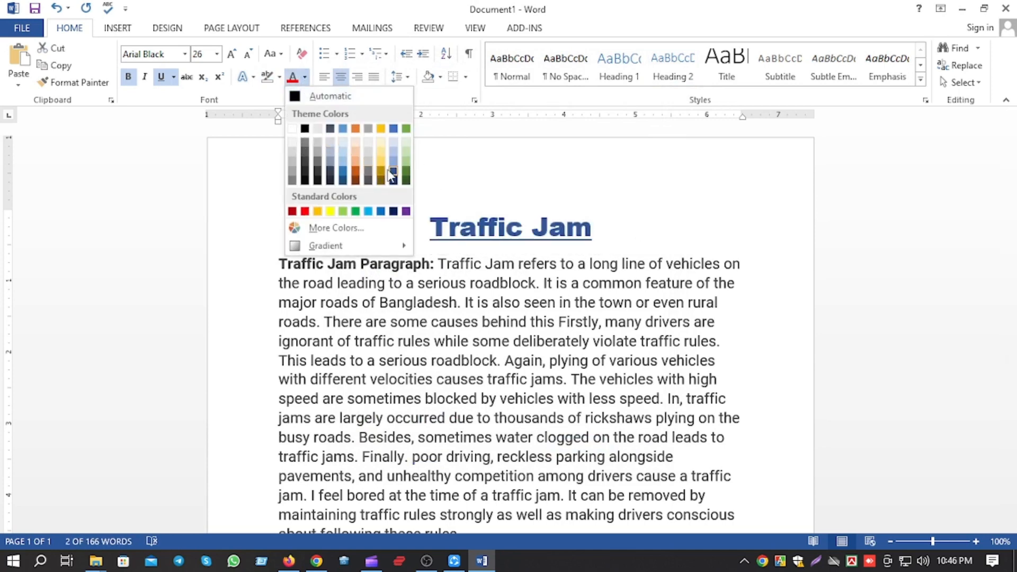
left_click(406, 129)
key("Right")
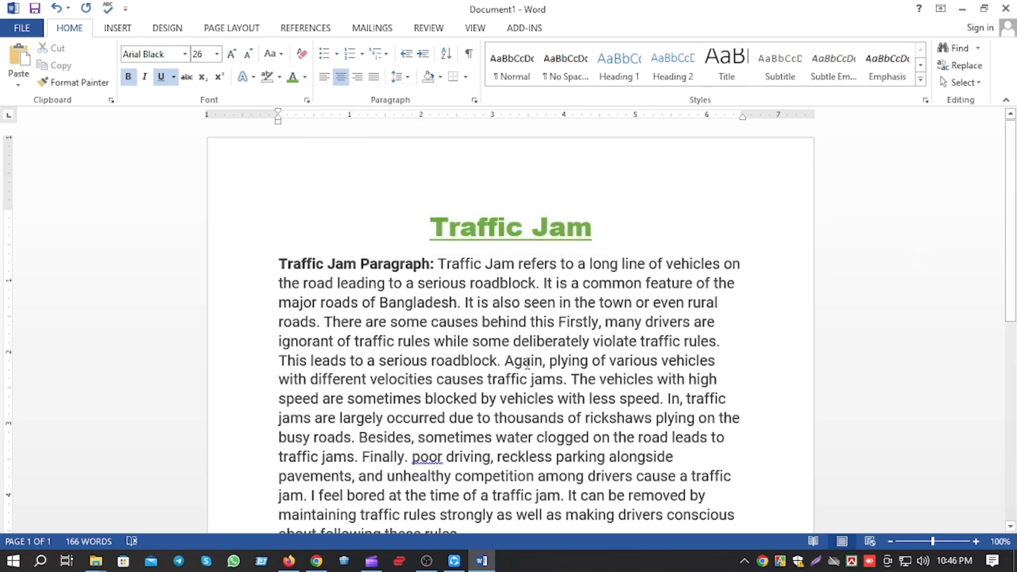
Apply a light gray highlight to the green "Traffic Jam" title.
left_click_drag(597, 230, 473, 229)
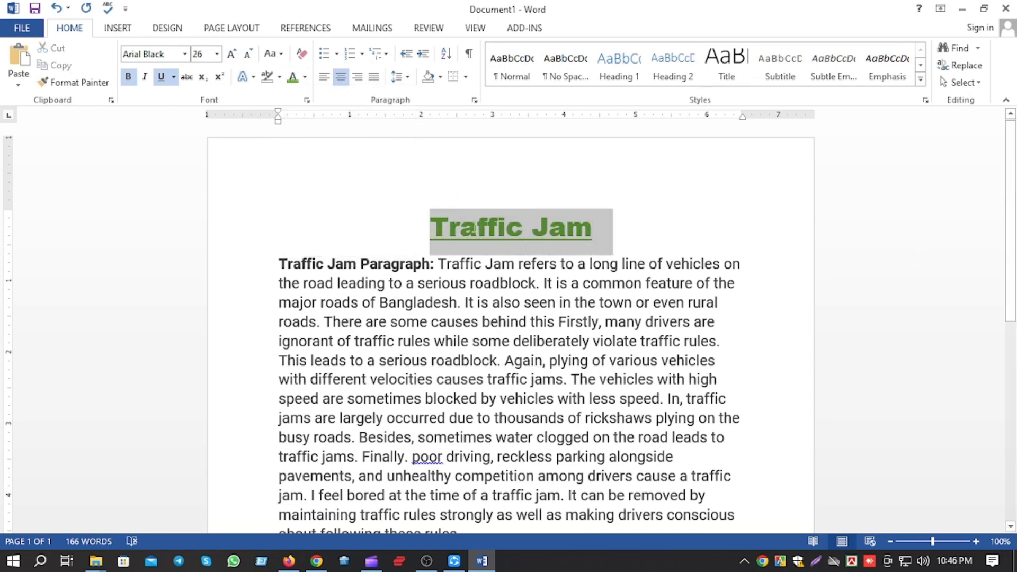
left_click(279, 77)
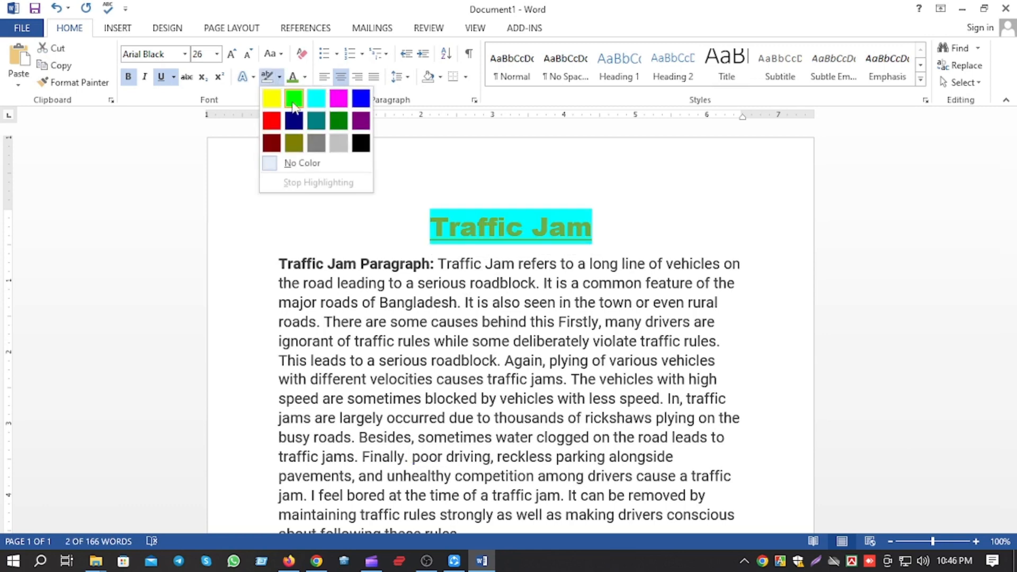
left_click(342, 150)
left_click(436, 169)
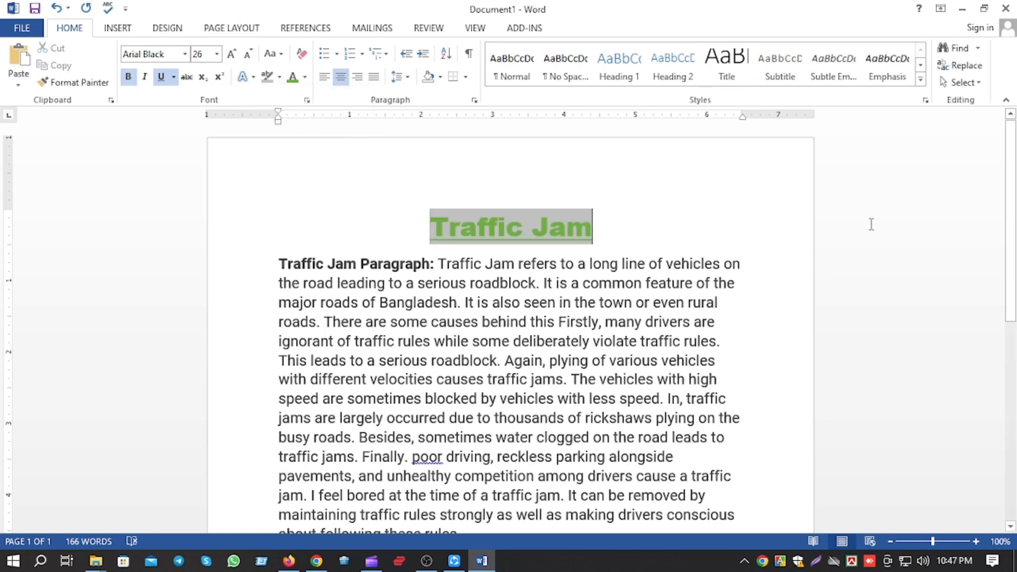
left_click_drag(621, 232, 435, 232)
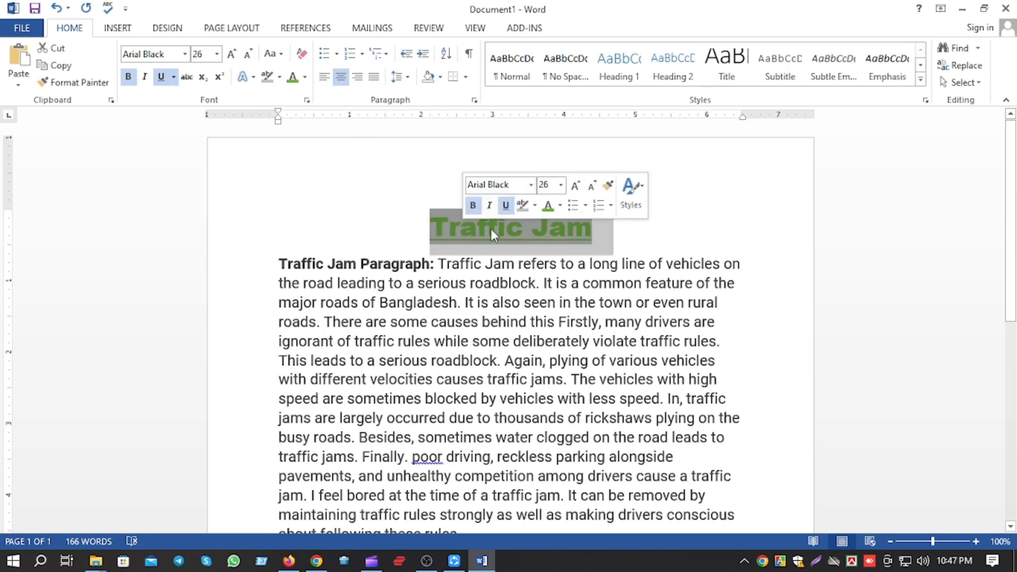
left_click(860, 227)
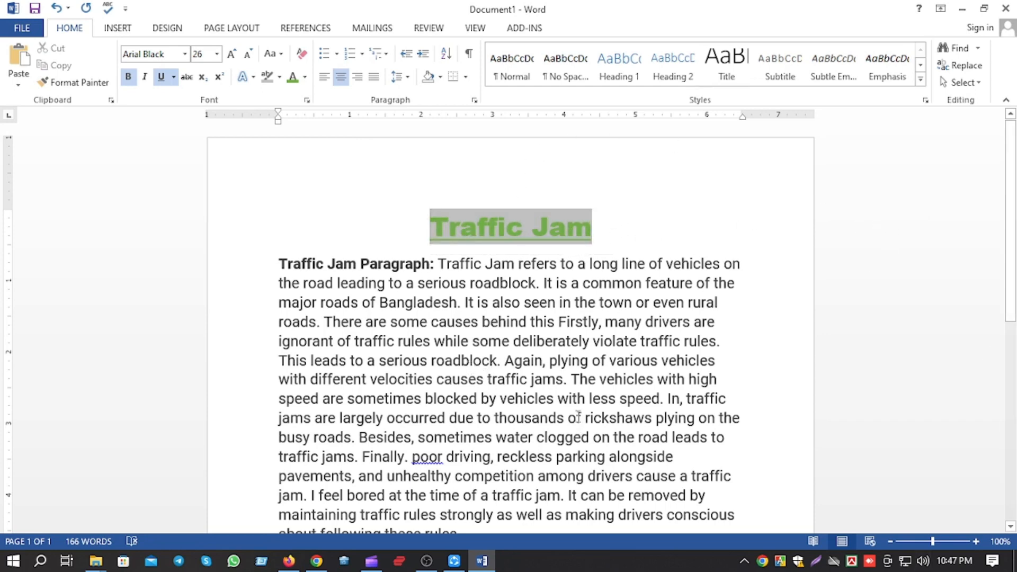
Insert a blank line between the title and the "Traffic Jam Paragraph:" text and remove it again.
scroll(407, 334, "down", 1)
scroll(407, 334, "up", 1)
scroll(556, 276, "down", 2)
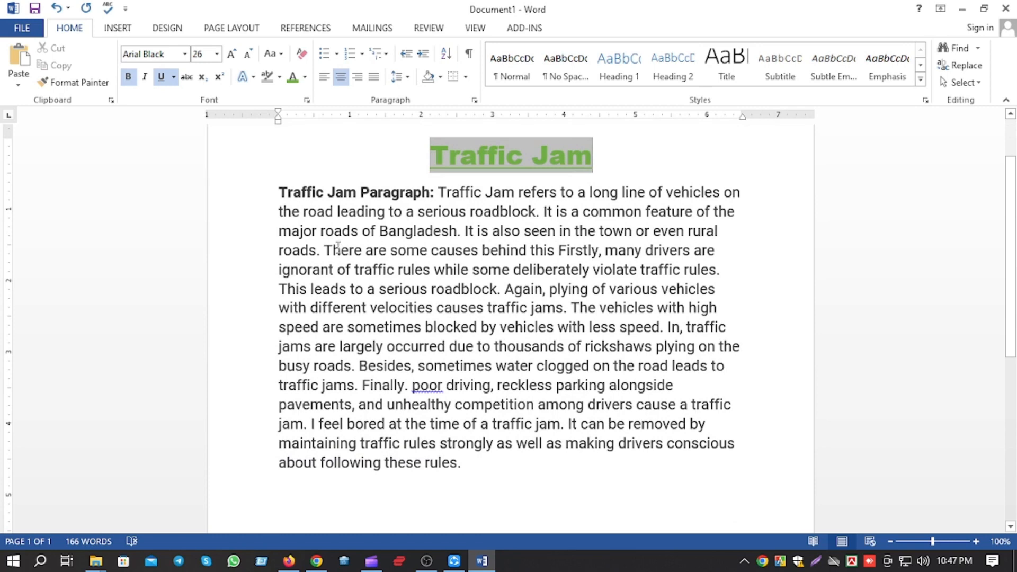
left_click(280, 184)
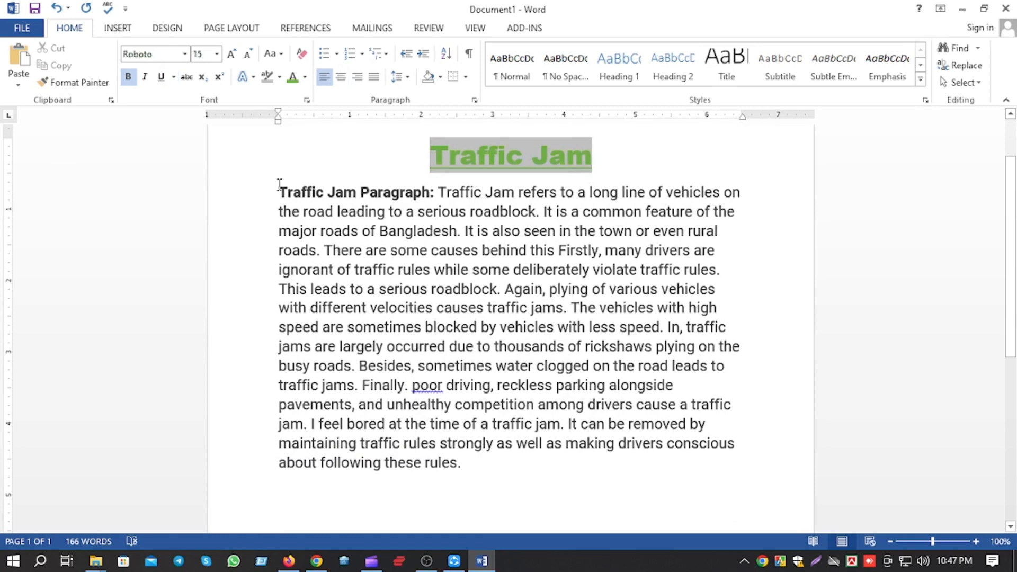
key("Return")
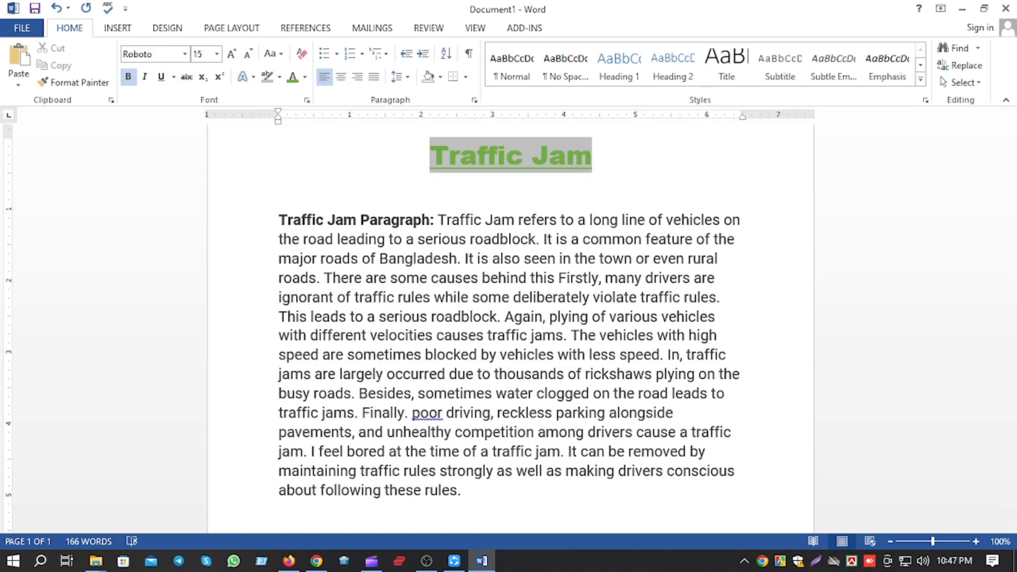
key("BackSpace")
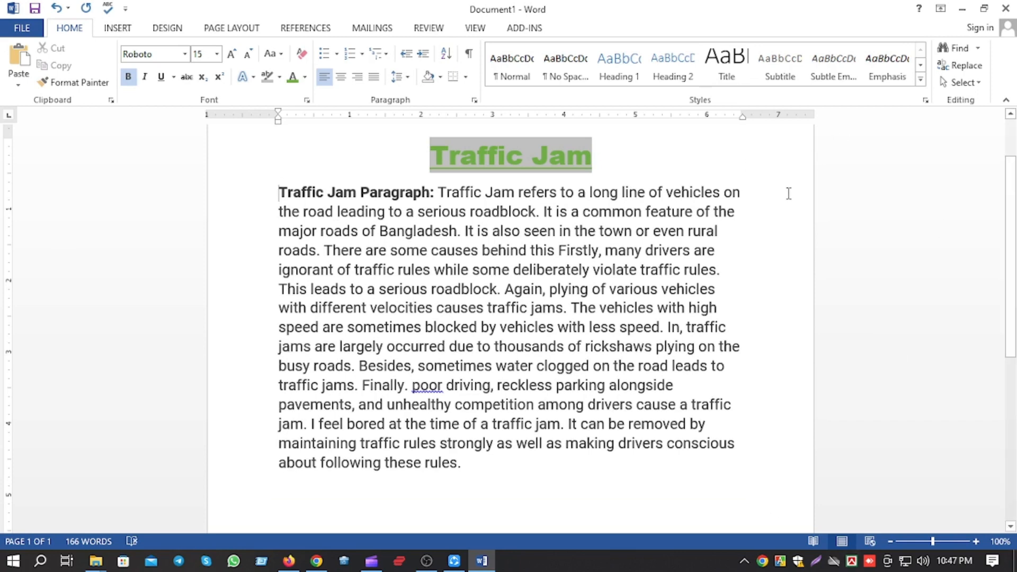
scroll(506, 391, "up", 3)
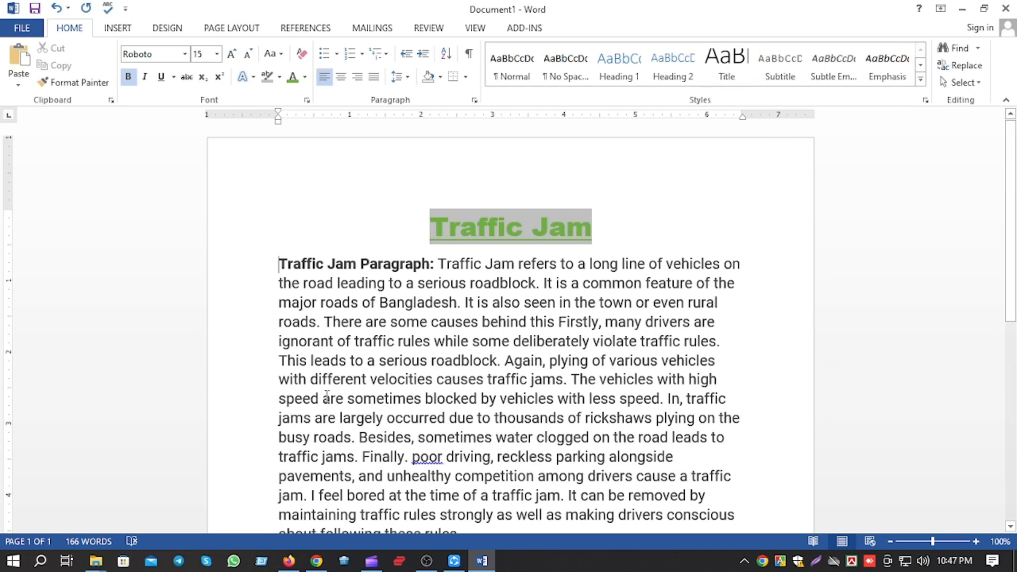
Open the keyboard picture "download (1)" from the pc image folder in Pictures and enlarge it to examine the keys.
mouse_move(99, 562)
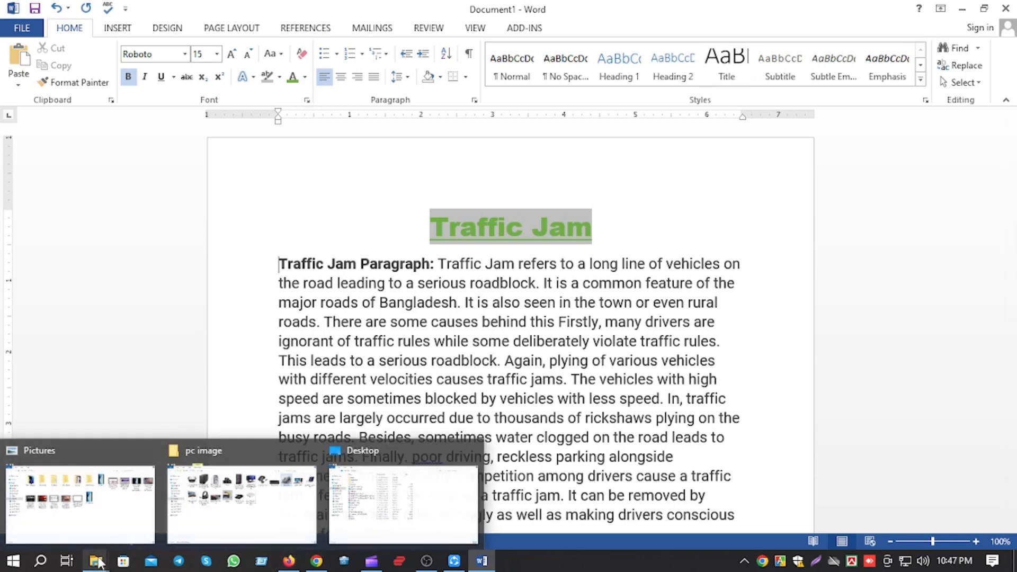
left_click(277, 511)
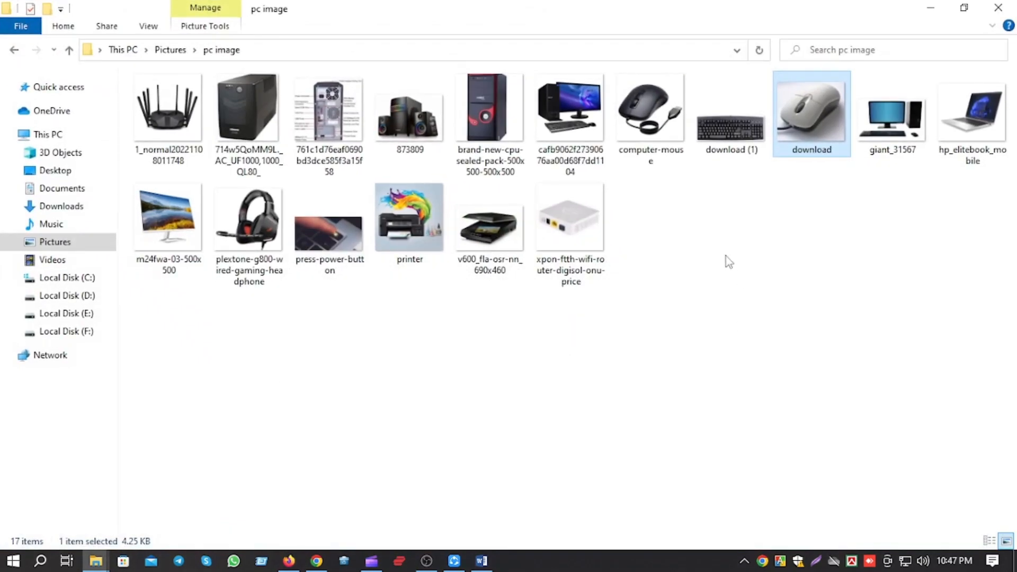
double_click(735, 126)
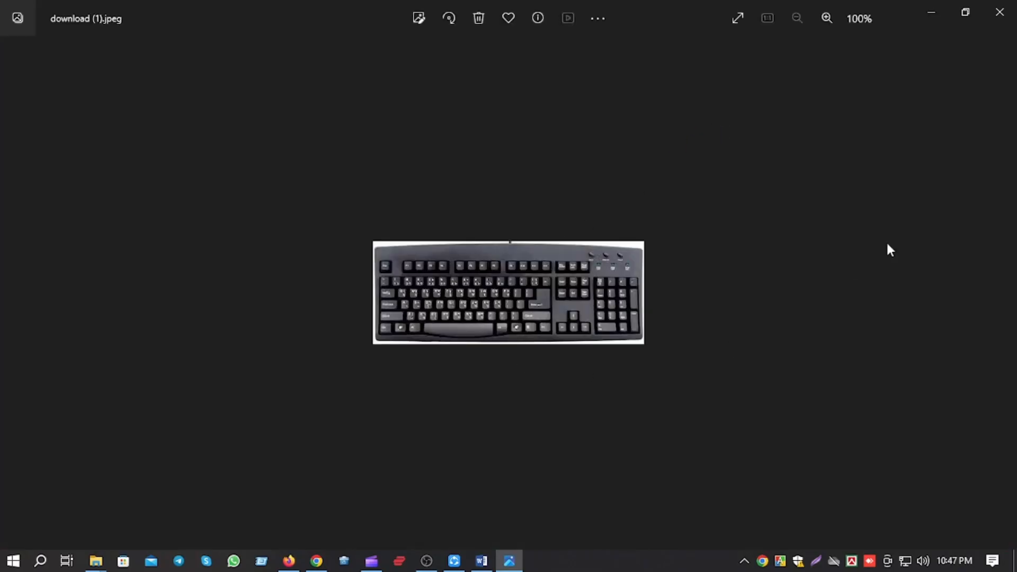
scroll(593, 329, "up", 5)
scroll(593, 329, "up", 1)
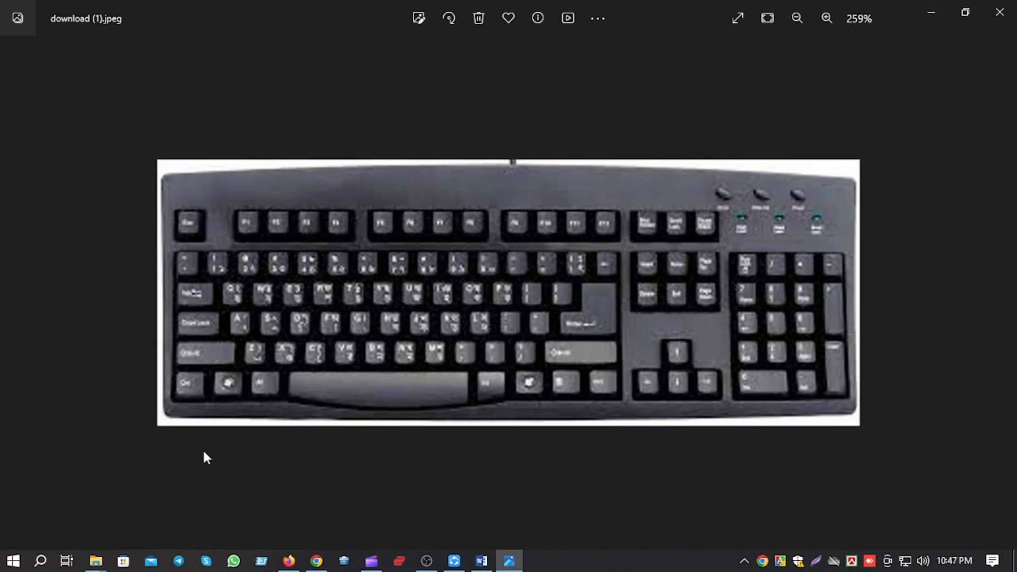
scroll(318, 461, "up", 1)
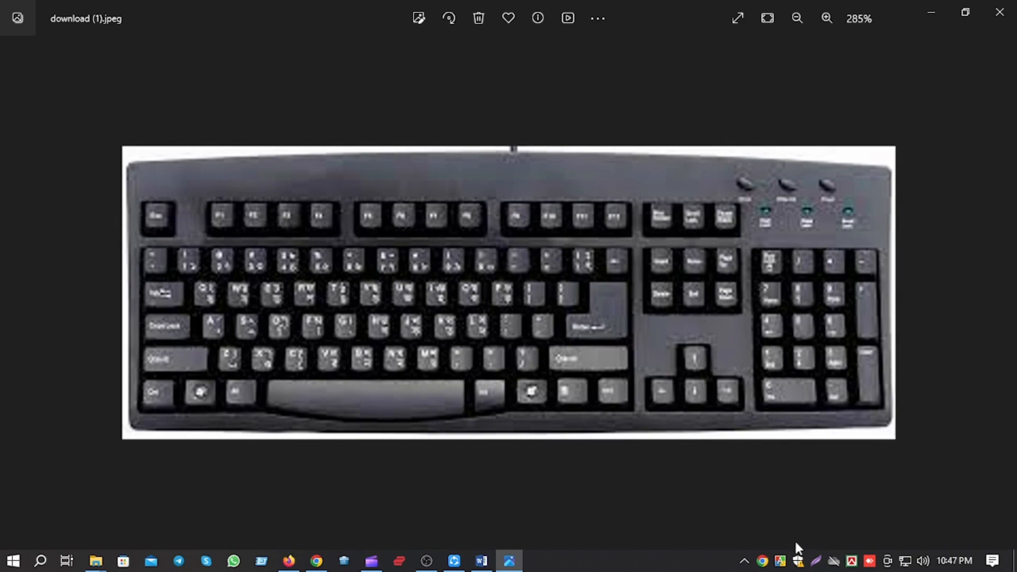
Mark the space bar in the keyboard picture with a screenshot area selection and close the capture without saving.
left_click(816, 561)
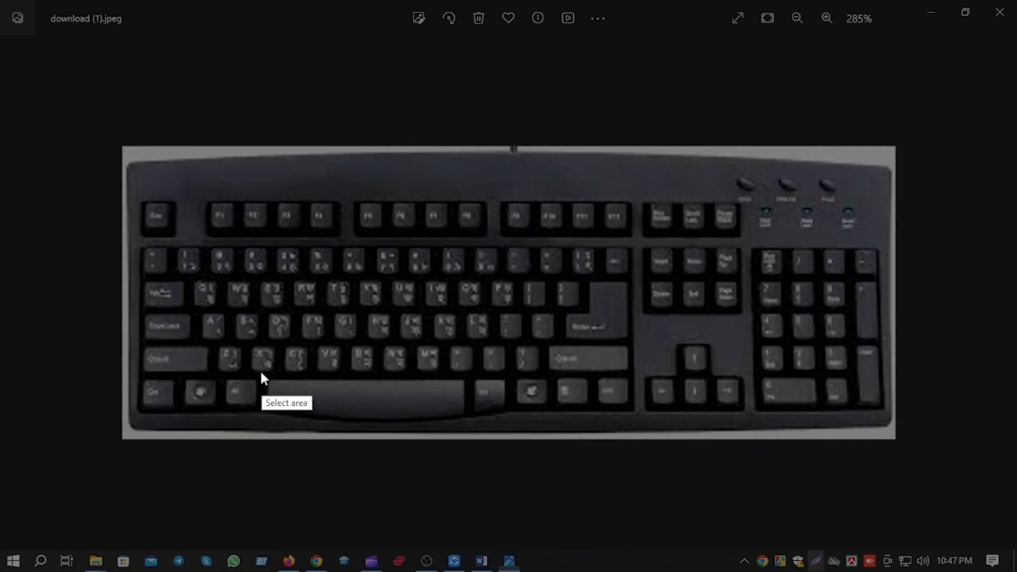
mouse_move(257, 372)
left_mouse_down()
mouse_move(448, 391)
mouse_move(474, 428)
left_mouse_up()
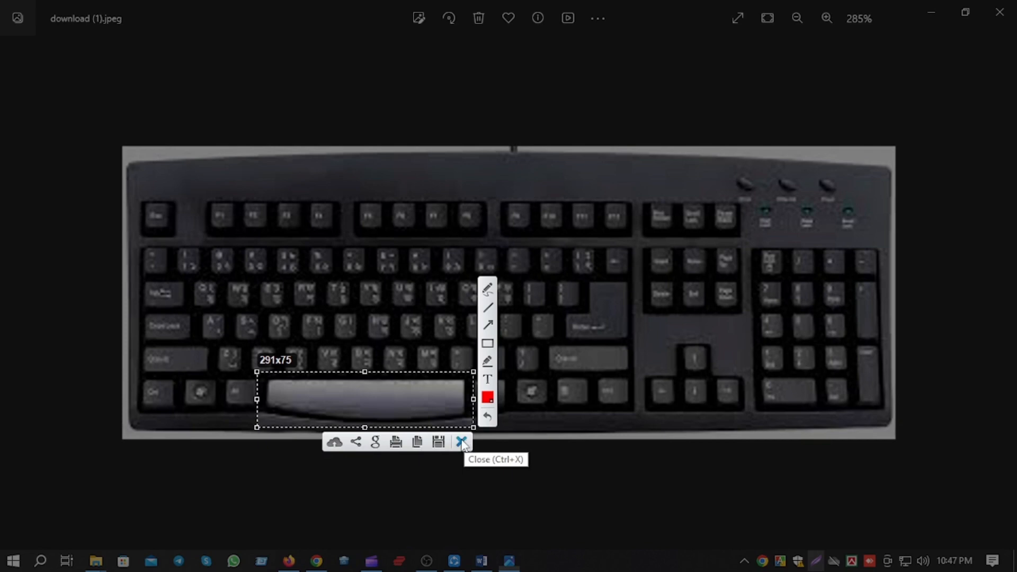
left_click(461, 443)
Switch back to the Word document and insert several blank lines before the "Traffic Jam Paragraph:" text.
left_click(482, 561)
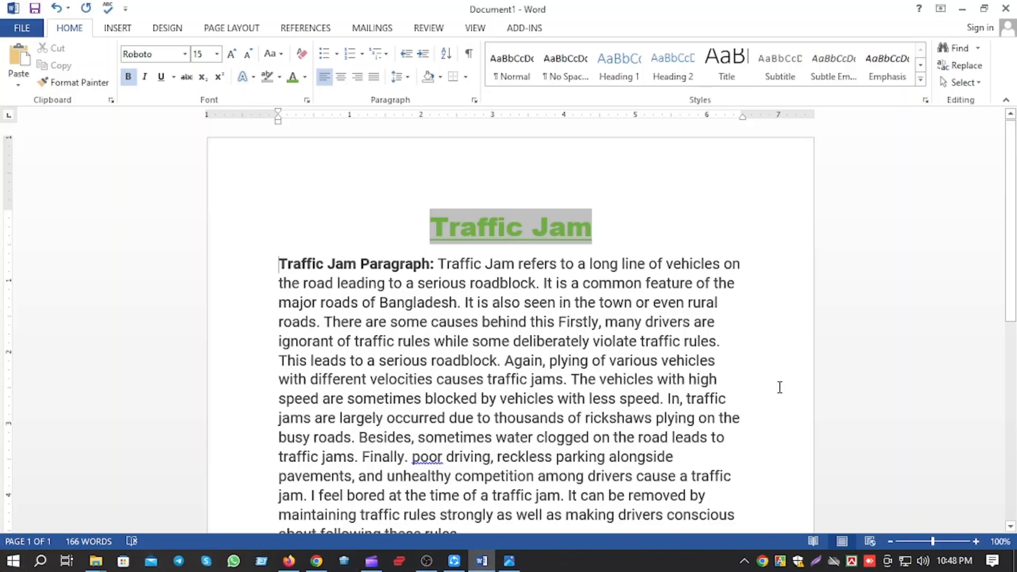
left_click(468, 285)
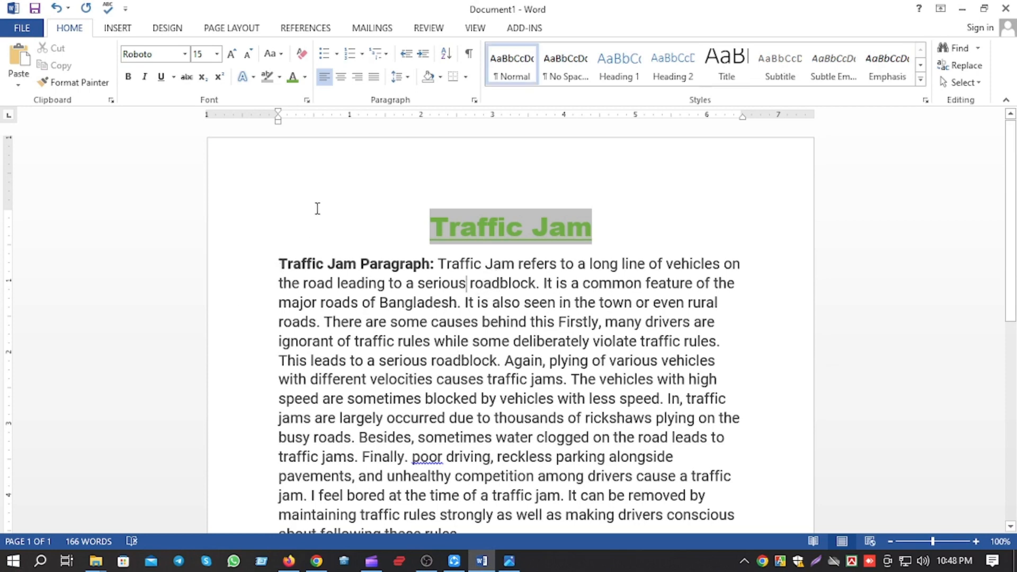
left_click(280, 253)
left_click(279, 262)
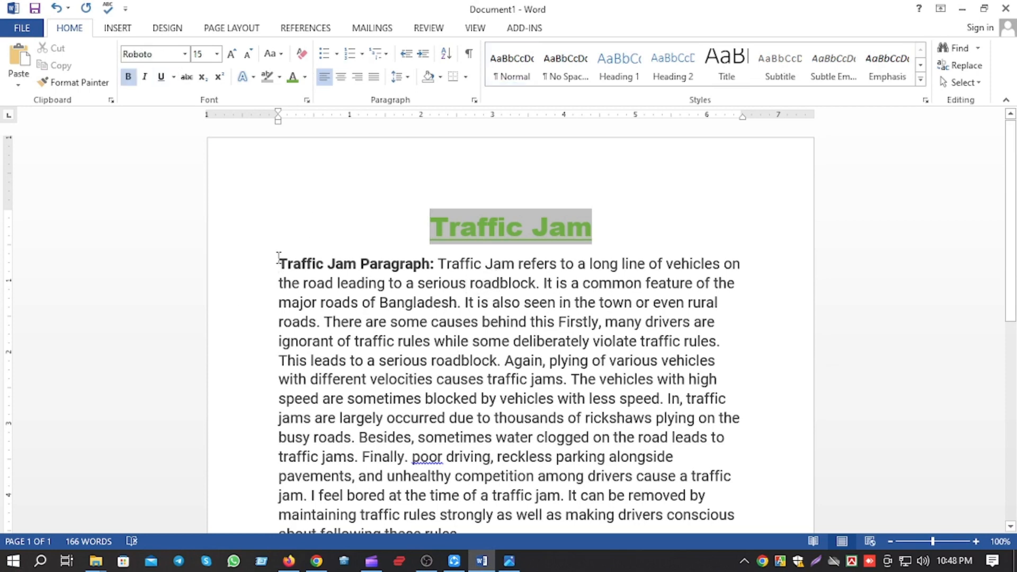
key("Return")
key("Return")
key("Return")
key("Return")
key("Return")
key("Return")
key("Return")
key("Return")
key("Return")
Enter the sample text "dfghjuyi;pgfhjkl;k';i" on the first blank line below the title.
left_click(353, 250)
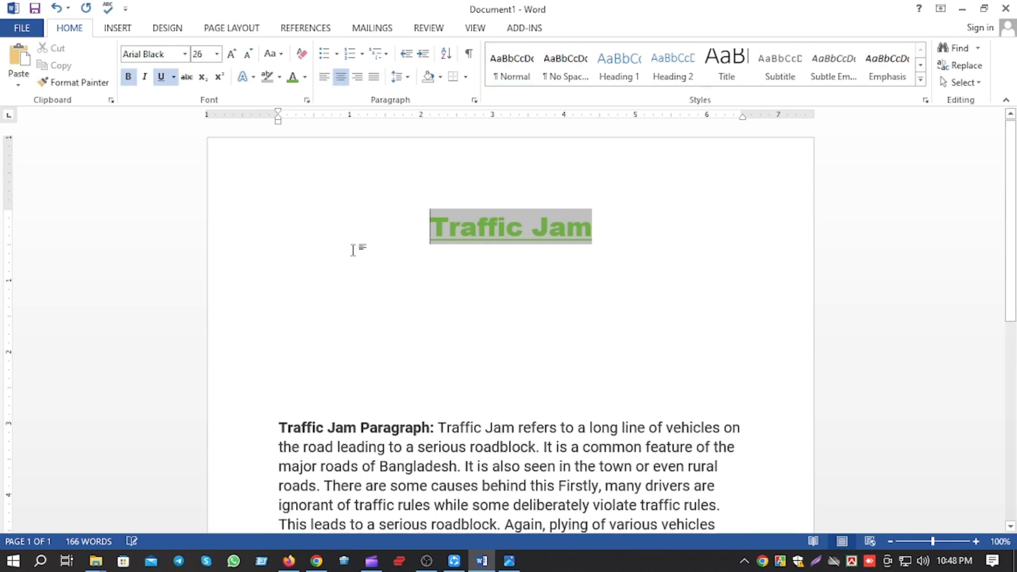
left_click(322, 265)
type("dfghjuyi;")
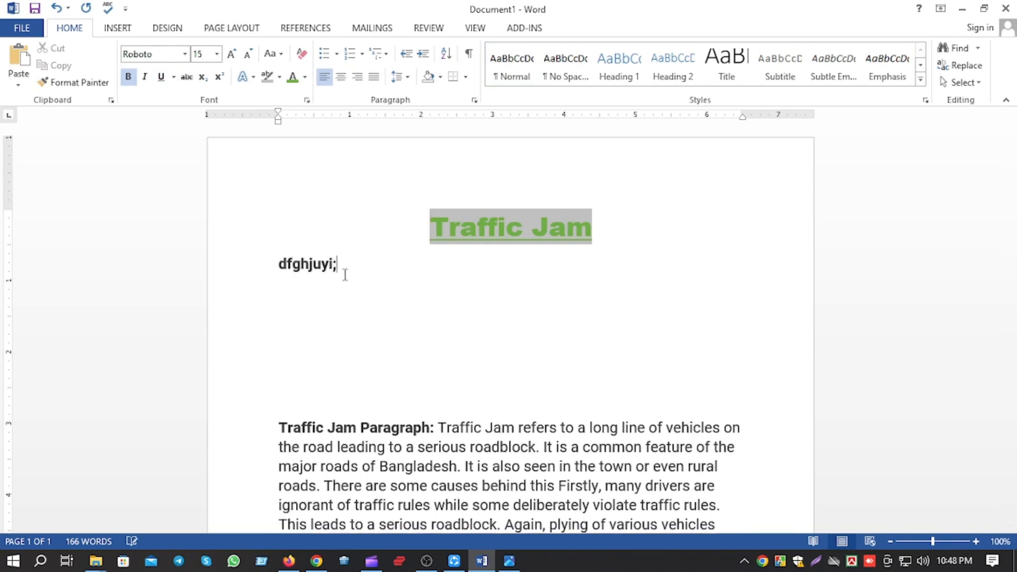
type("pgfhjkl;k';i")
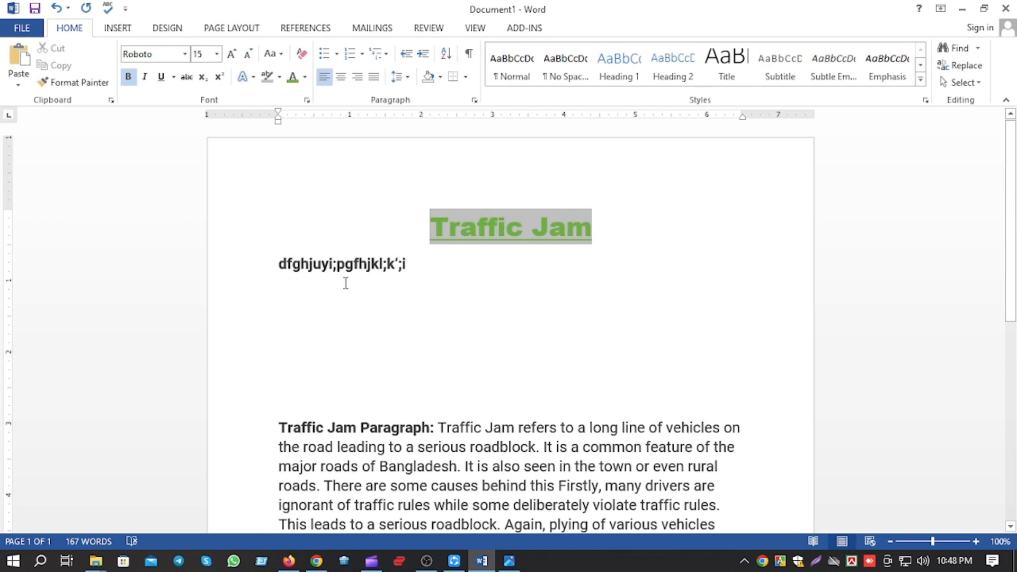
Remove the bold formatting from the sample text line below the title.
left_click(128, 77)
left_click_drag(445, 263, 228, 270)
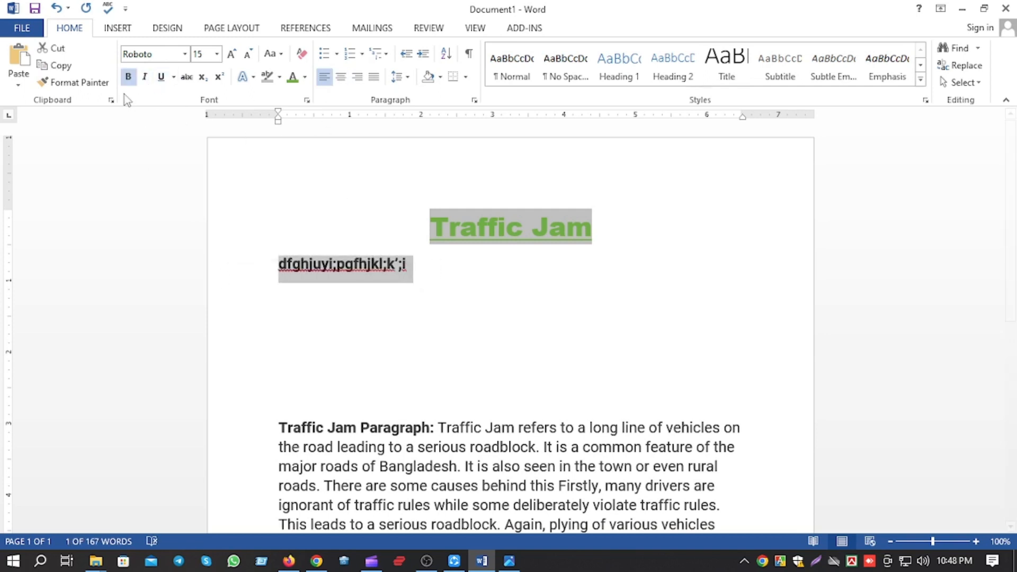
left_click(128, 77)
left_click(289, 266)
Extend the sample line with "tgfhtyuj vhgfjh fhtu fghj" and add a second line reading "leitureqifg;rkl frl;gjtrlg r;ltj rlgtj".
left_click(439, 270)
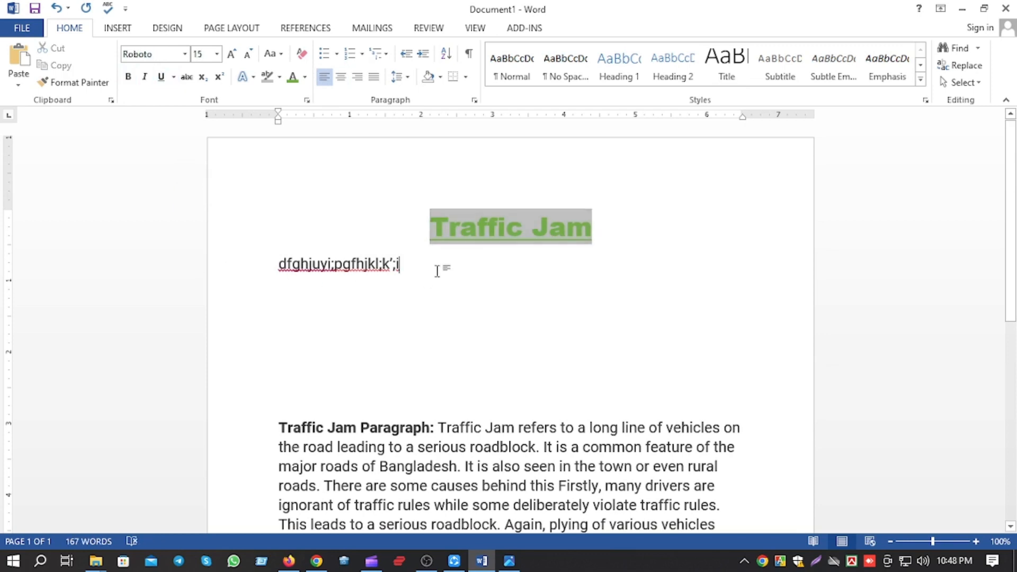
type("tgfh")
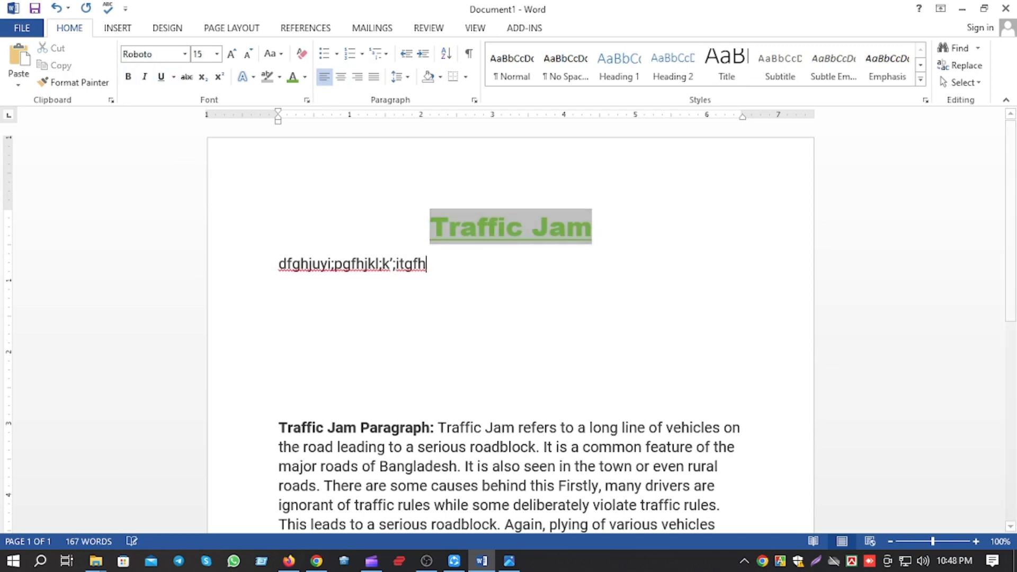
type("tyuj")
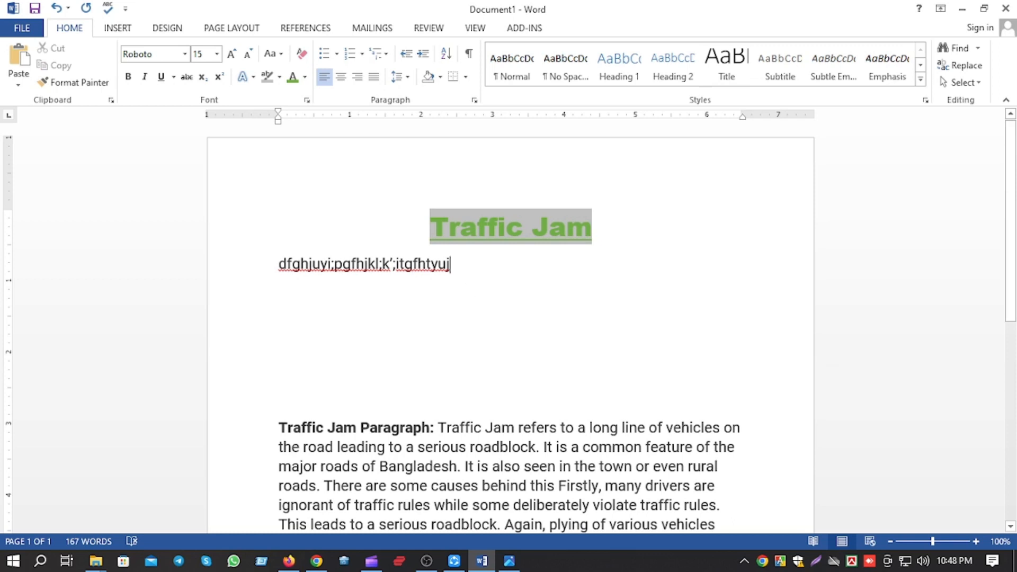
type(" vhgfjh  fhtu")
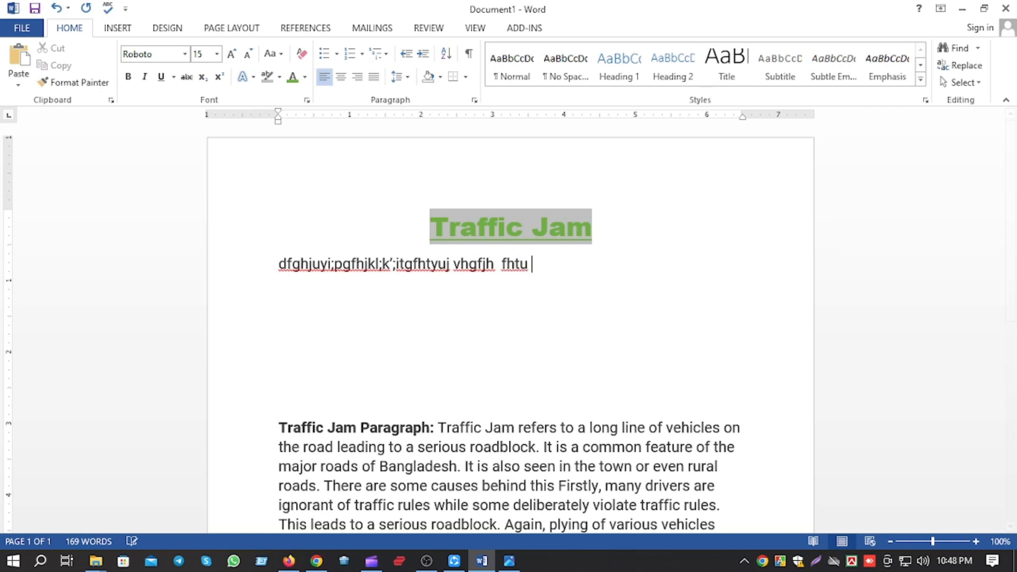
type(" fghj")
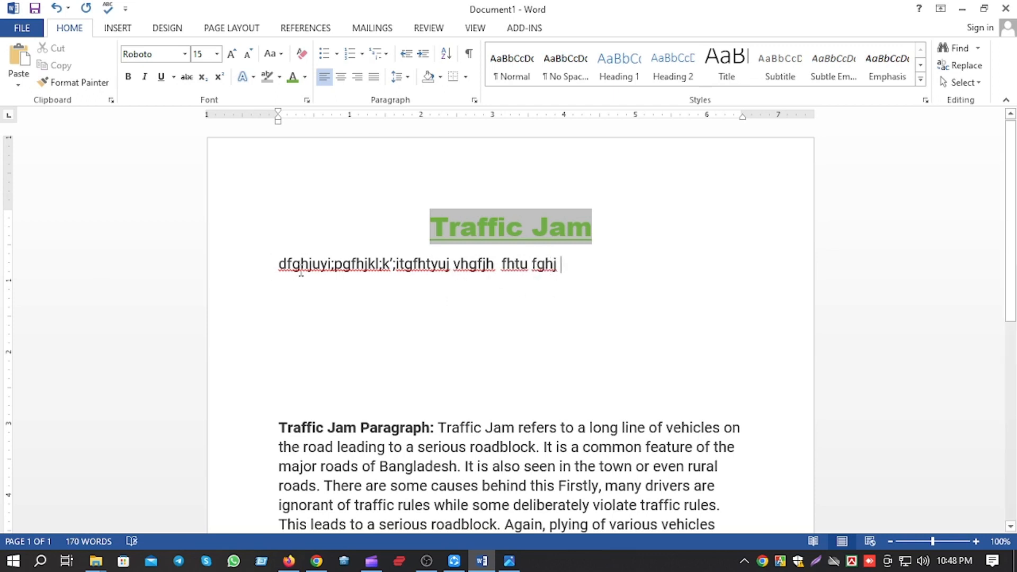
key("Return")
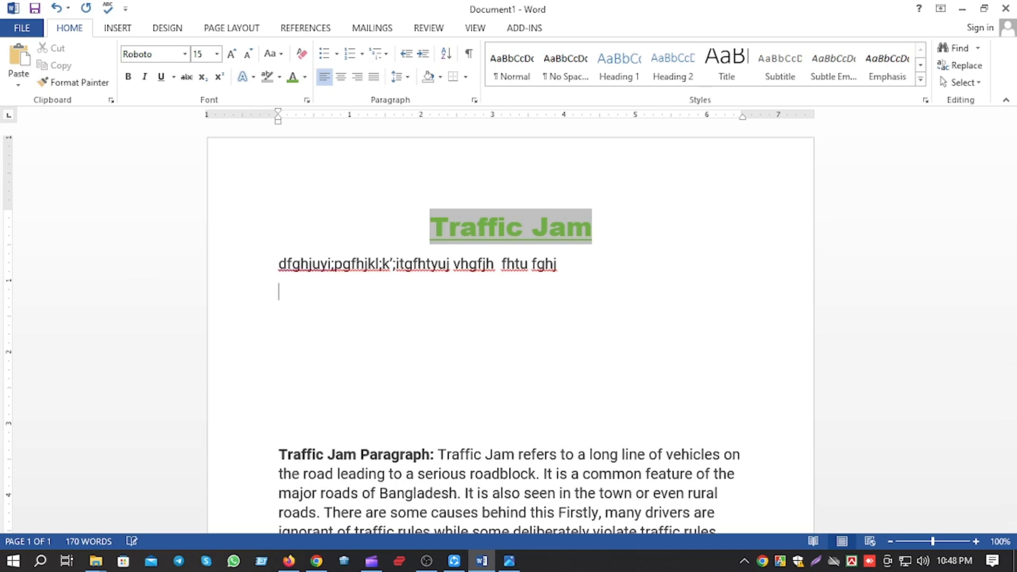
type("leitureqifg;rkl frl;gjtrlg r;ltj rlgtj")
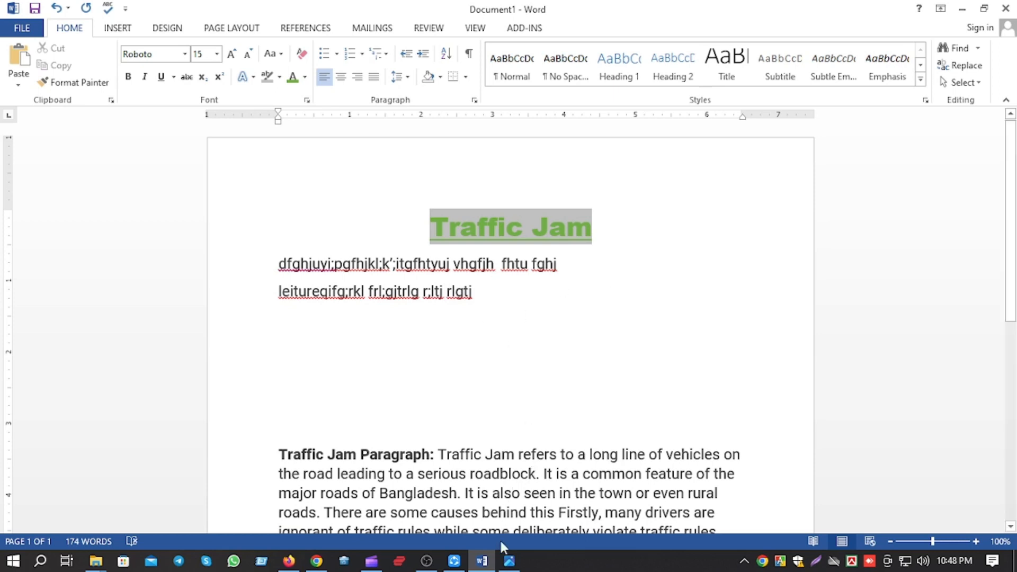
Switch to the keyboard picture, mark its Tab key with a screenshot area selection, and close the capture without saving.
left_click(510, 561)
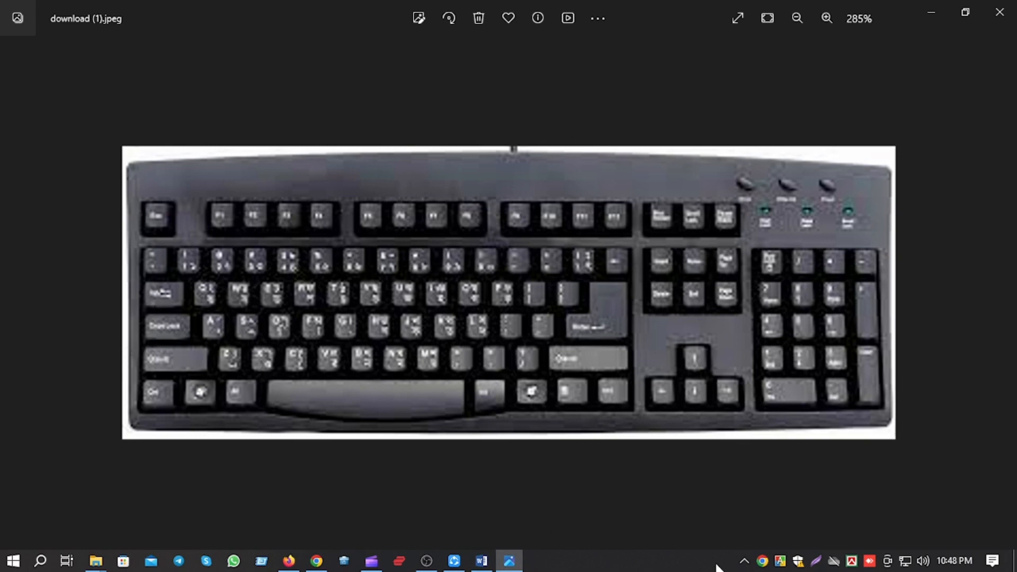
left_click(816, 561)
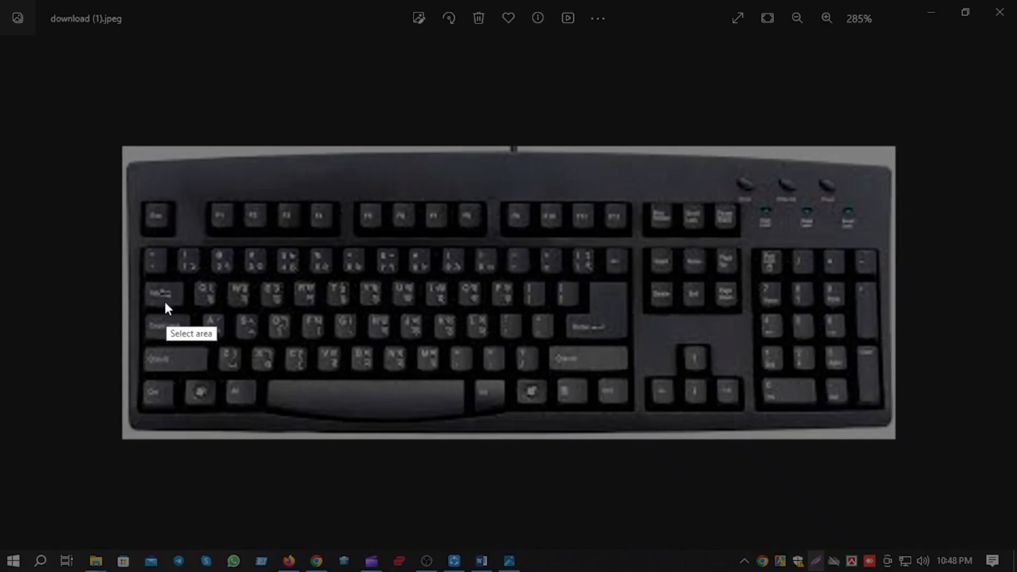
left_click_drag(141, 277, 192, 311)
left_click(179, 324)
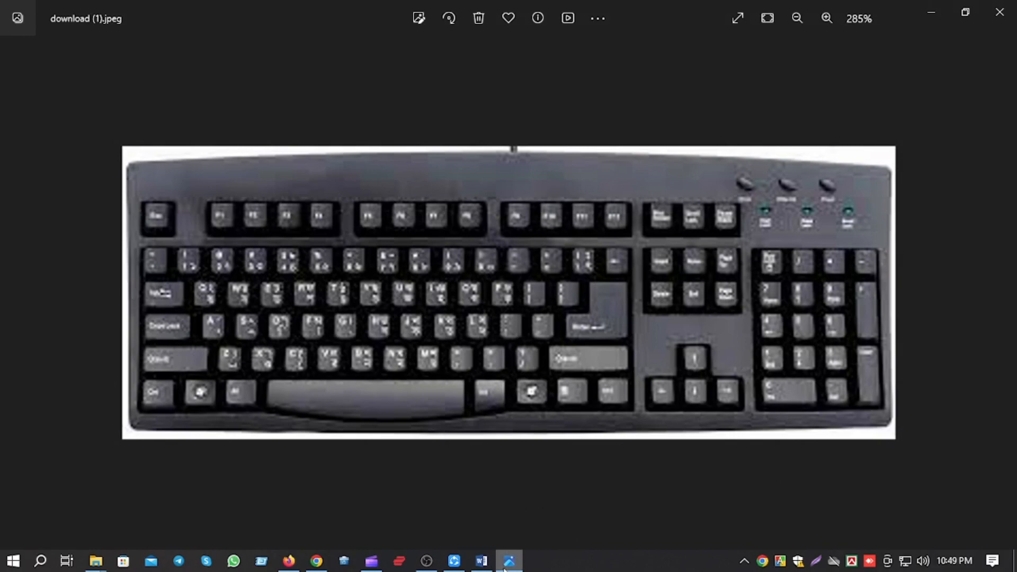
Switch back to the Word document and append "dertfer fgth" to the second sample line.
left_click(482, 561)
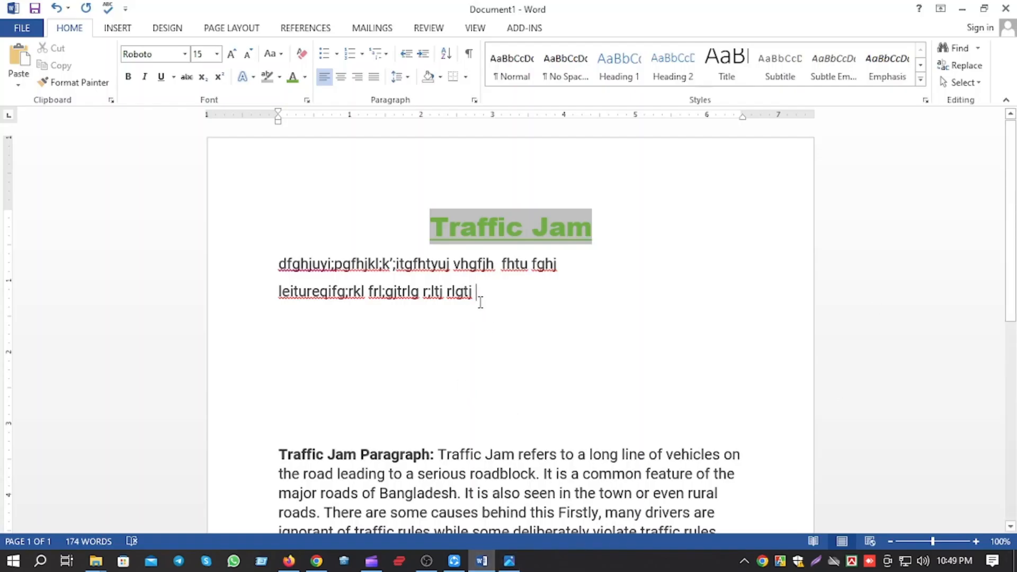
type("de")
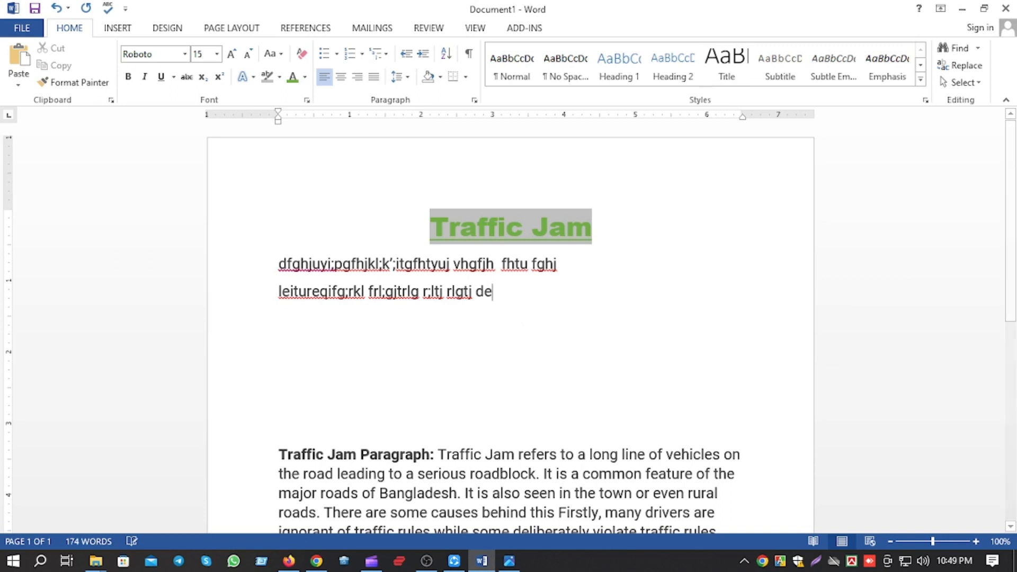
type("rtfer fgth")
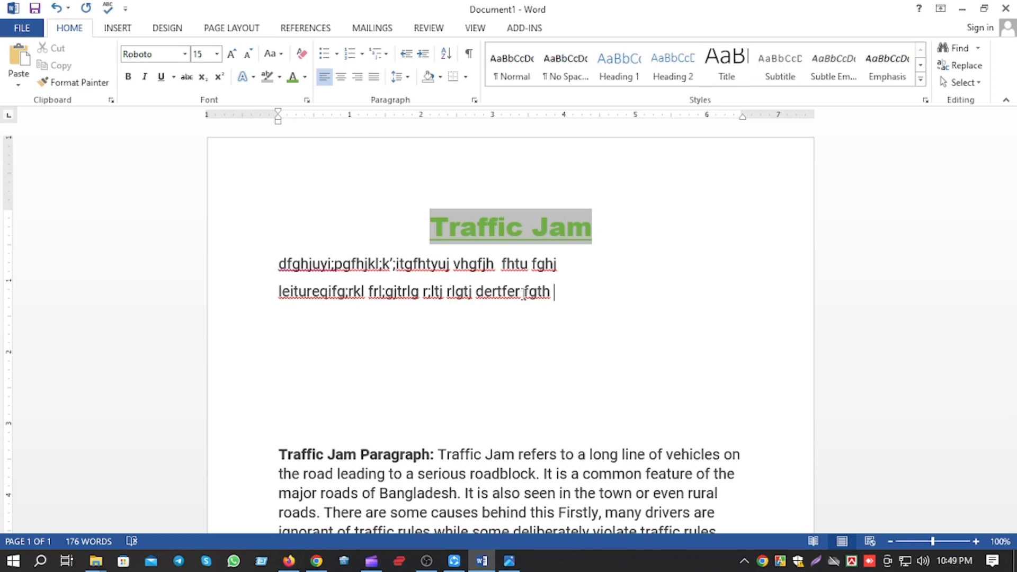
Continue the second sample line with two tab spaces before "jyrfuy" and one tab space each before ",jhfg" and "ugy".
key("Tab")
key("Tab")
type("jyrfuy")
key("Tab")
type(",jhfg")
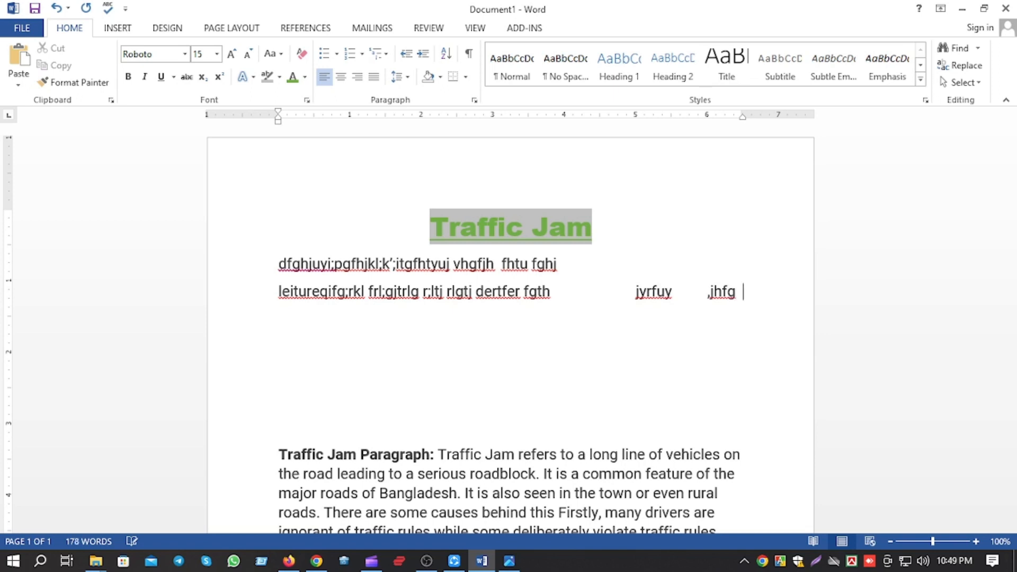
key("Tab")
type("ugy")
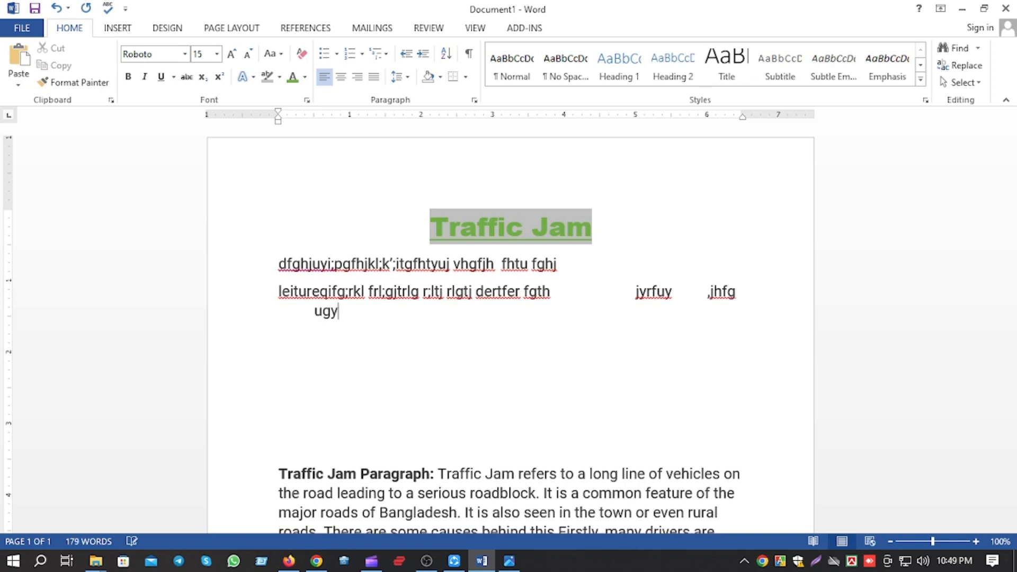
Add tab-spaced entries ",juygf", "uig uityfl6" and "kjgtf kjgtfy" after "ugy", finish with a tab space and start a new line.
key("Tab")
type(",juygf")
key("Tab")
type("uig  ")
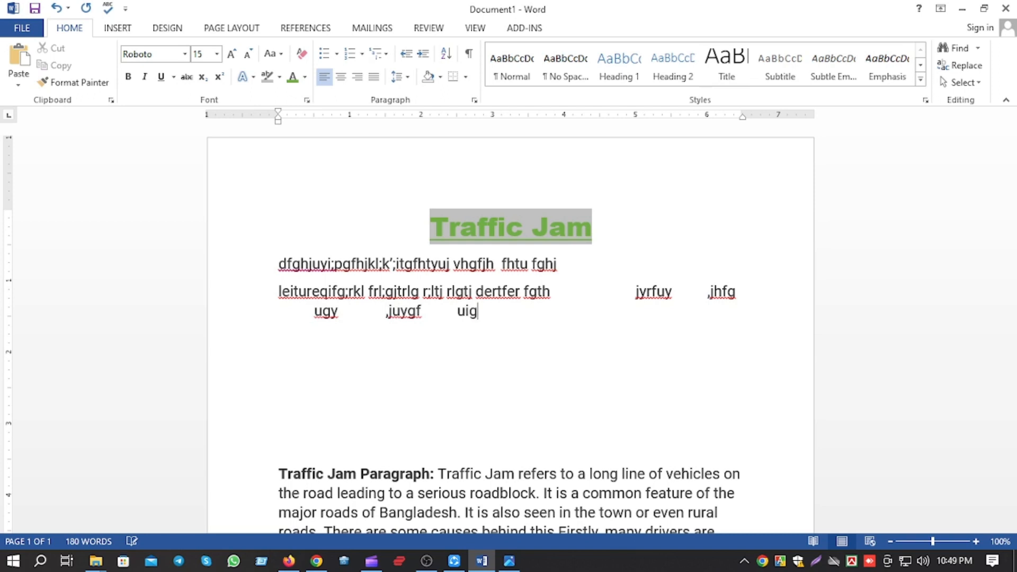
type("uityfl6")
key("Tab")
type("kjgtf ")
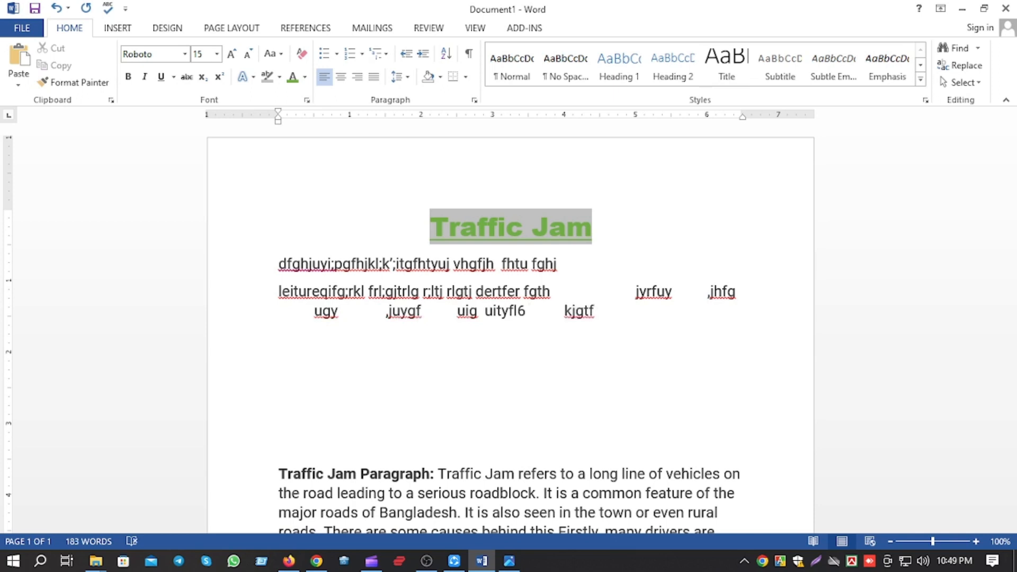
type("kjgtfy")
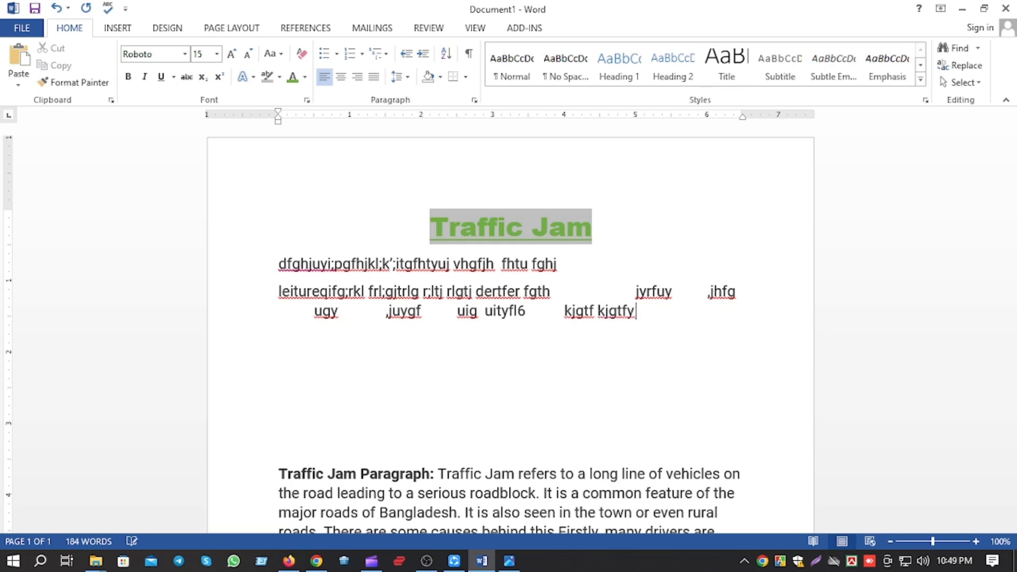
key("Tab")
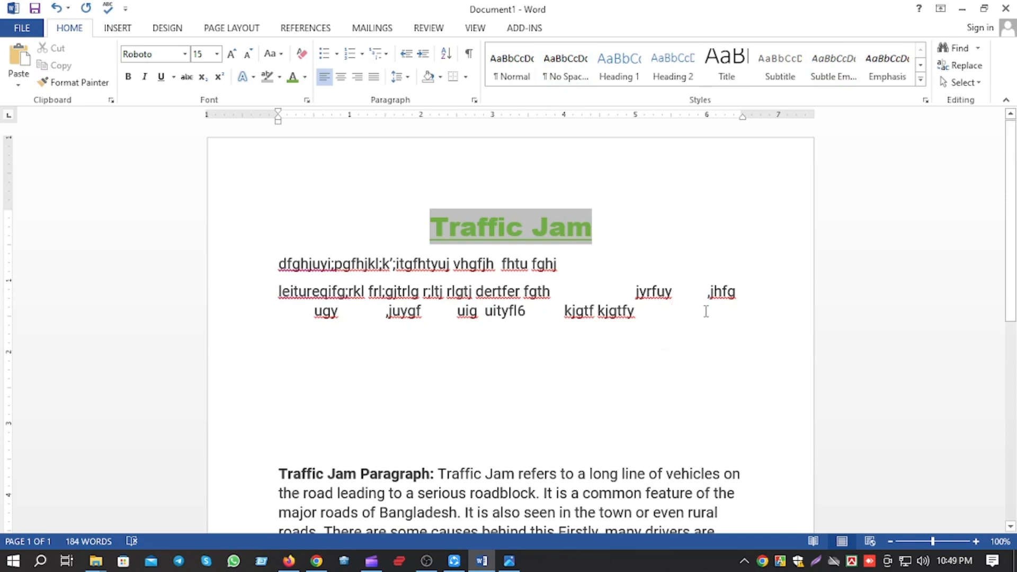
key("Return")
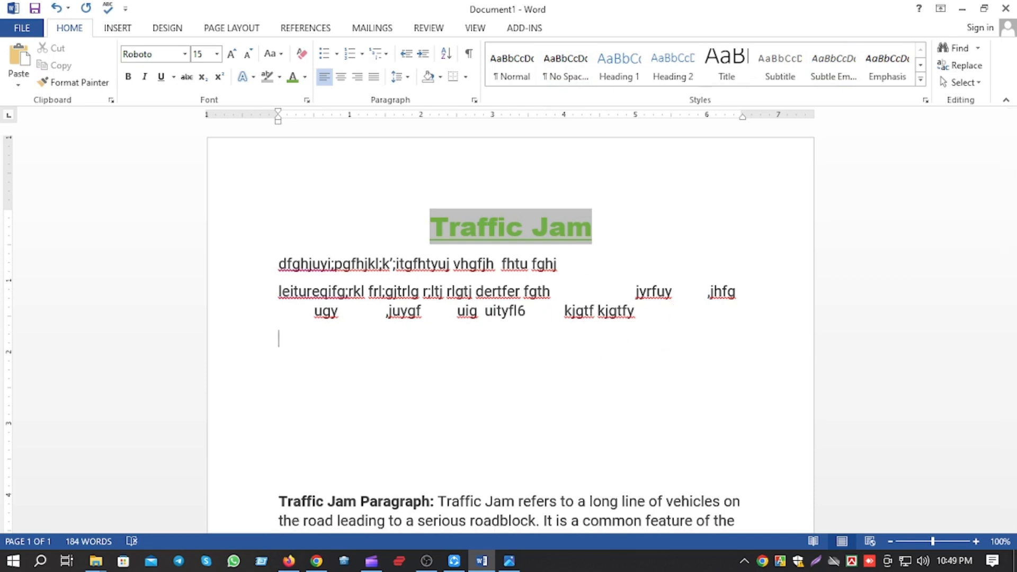
Switch to the keyboard picture, mark its Caps Lock key with a screenshot area selection, and close the capture without saving.
left_click(510, 561)
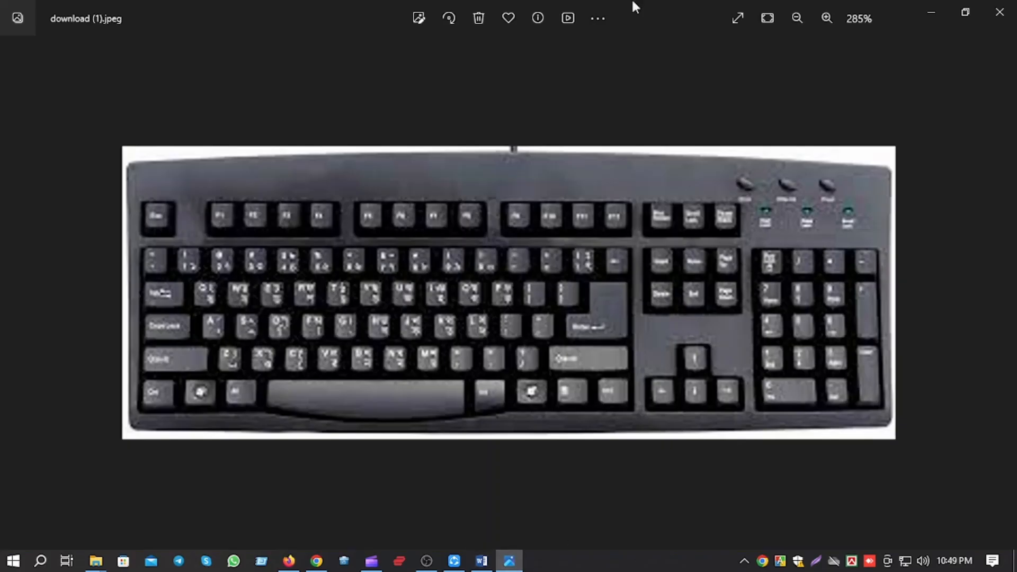
left_click(816, 561)
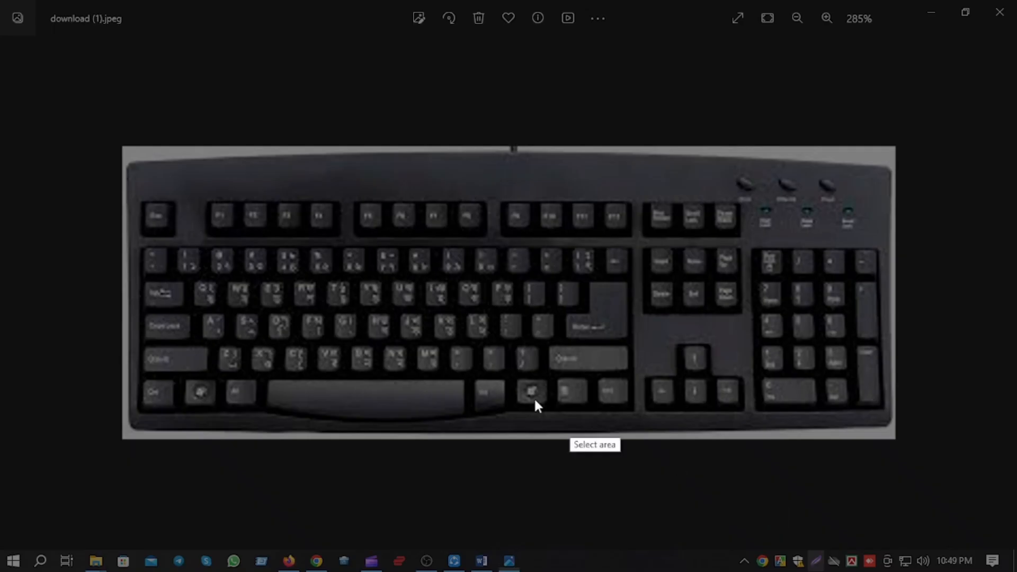
left_click_drag(136, 312, 196, 345)
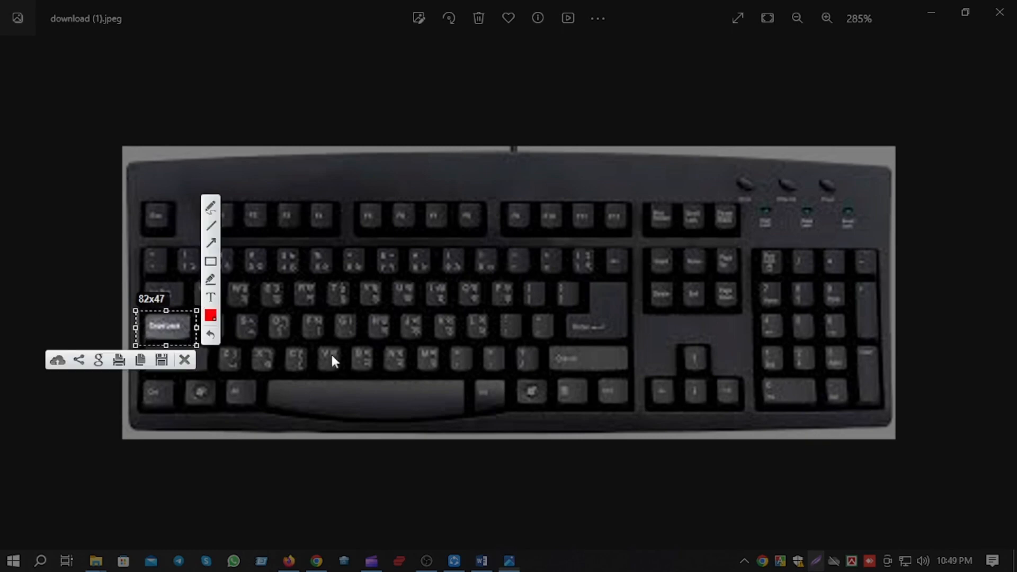
left_click(184, 360)
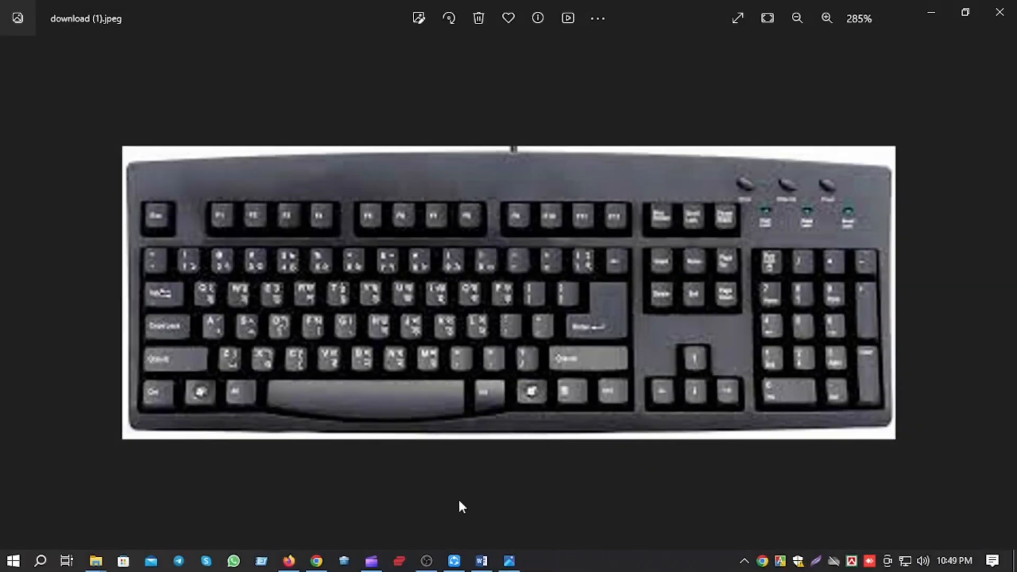
Return to the Word document and enter "JJKHUFBDSFUVRIUEFGVREGVBKBHJKGHOIUTR IKTGHRT8 OI;HG RT KJHG" in capitals, followed by lowercase "jkfui;ghfhotjhlkjh", on the new line.
left_click(481, 563)
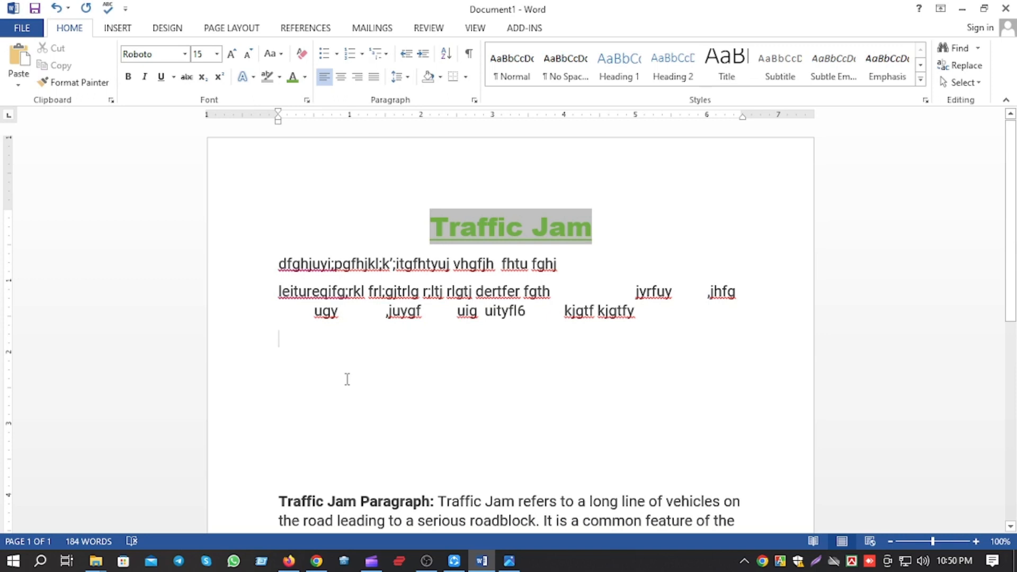
type("JJKHU")
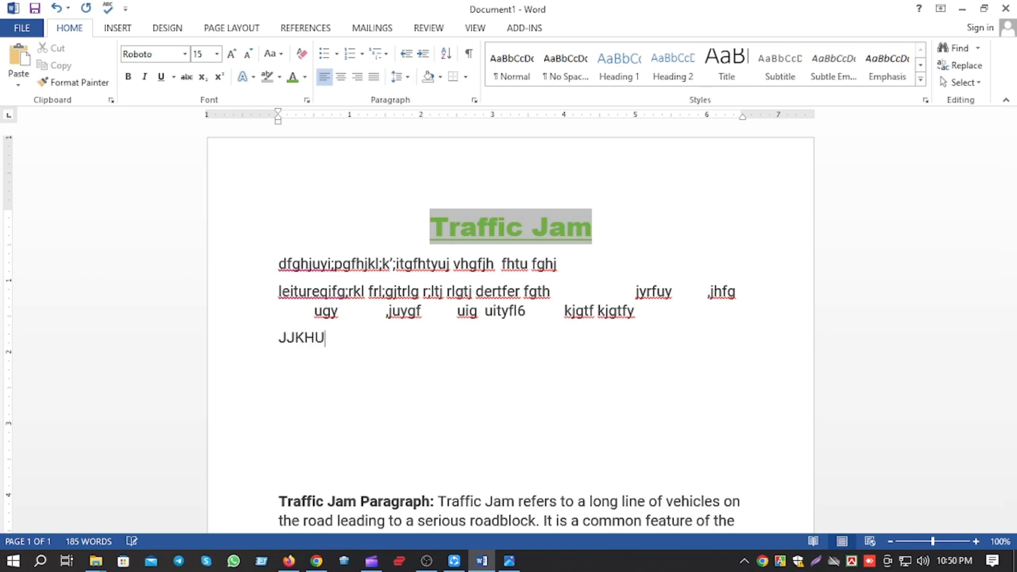
type("FBDSFUVRIUEFGVREGVBKBH")
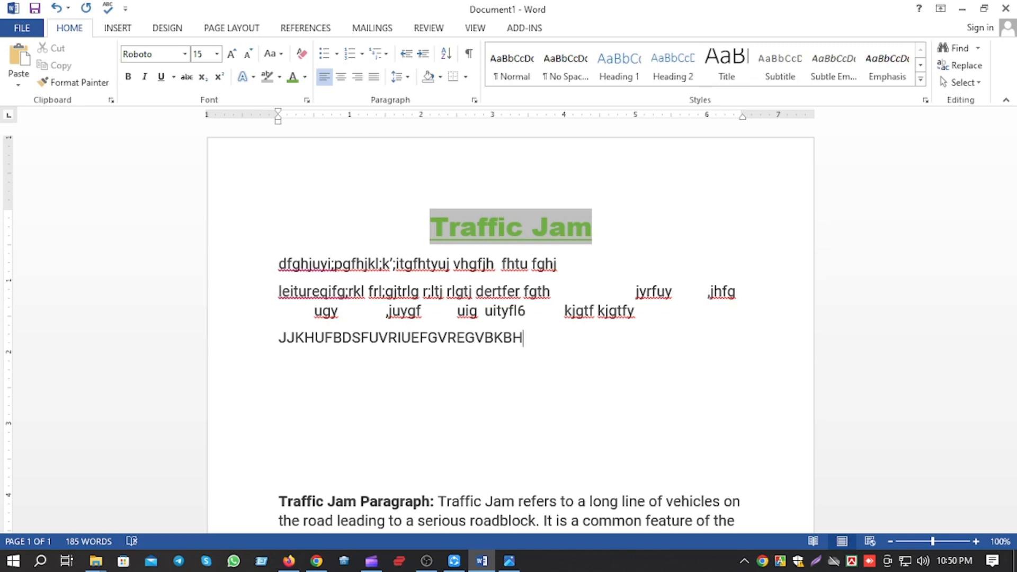
type("JKGHOIUTR IKTGHRT8")
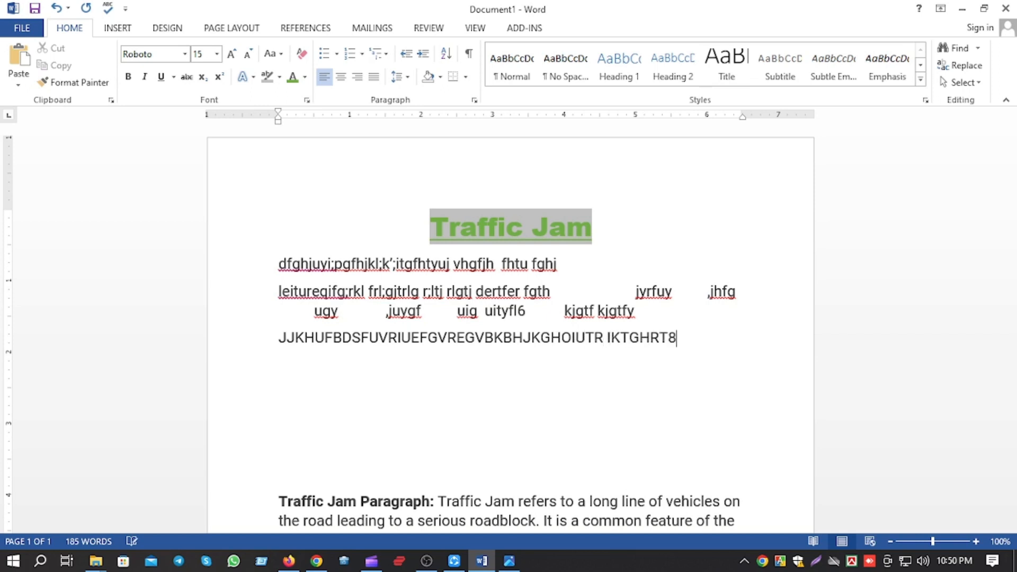
type(" OI;HG RT KJHG")
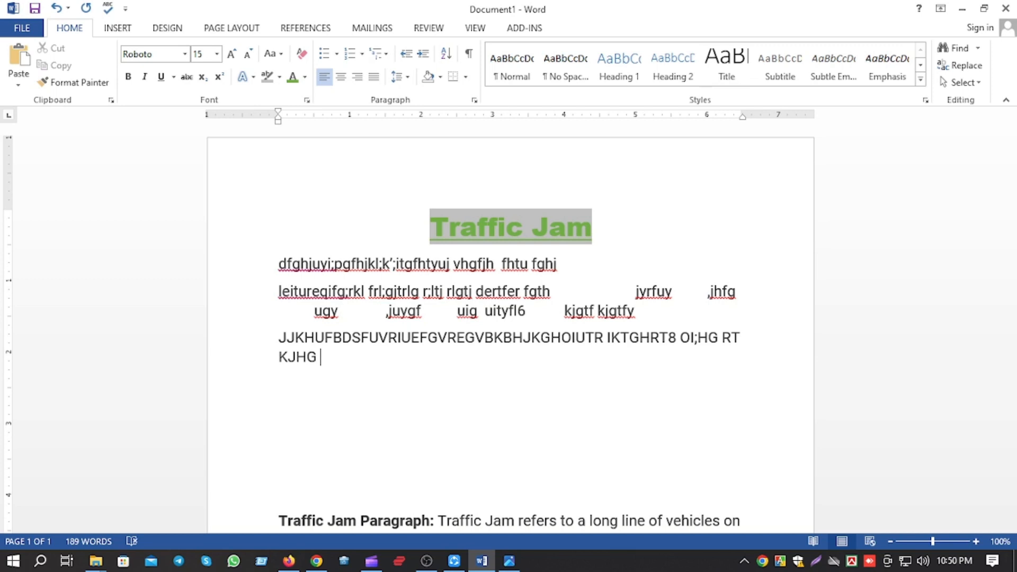
type("jkfui;ghfhotjh")
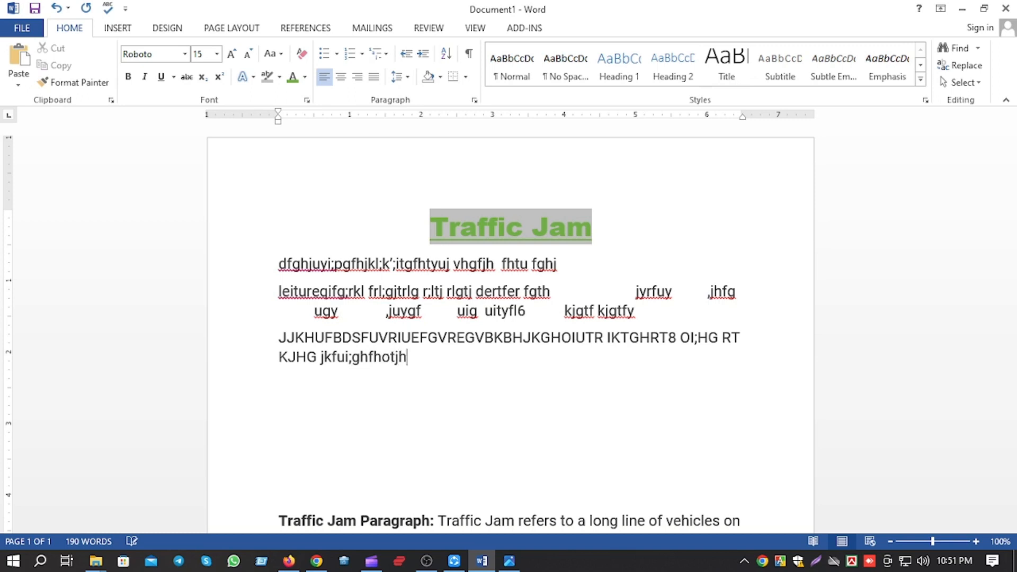
type("lkjh")
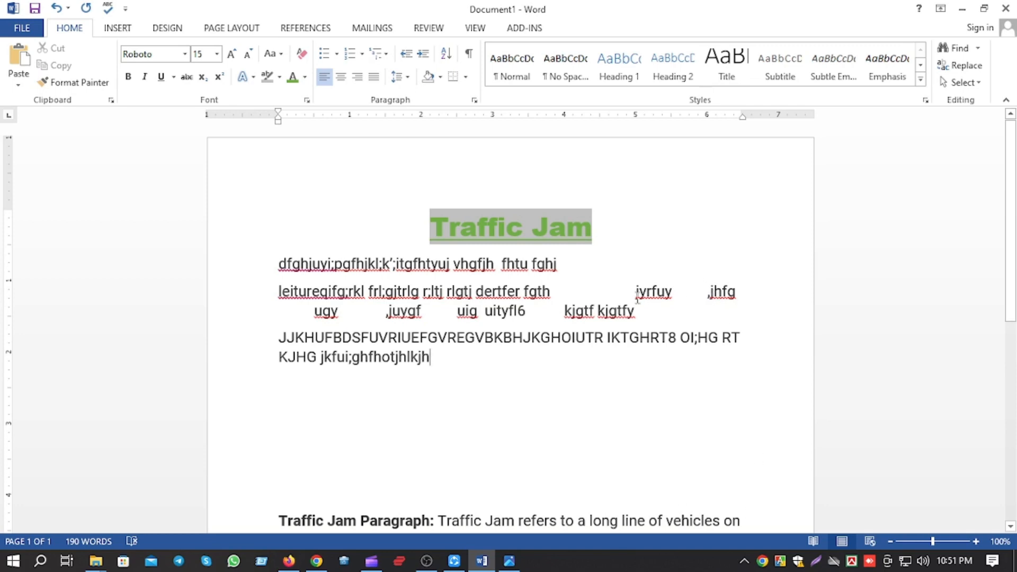
Mark the lower-left Ctrl key in the keyboard picture with a screenshot area selection, close the capture without saving, and return to the Word document.
left_click(510, 561)
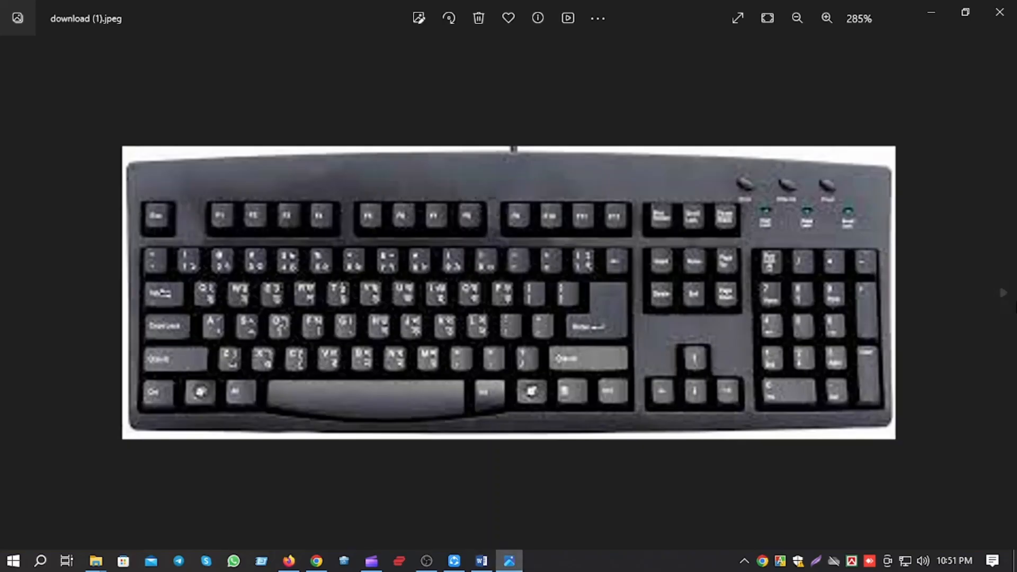
left_click(816, 563)
left_click_drag(136, 379, 173, 408)
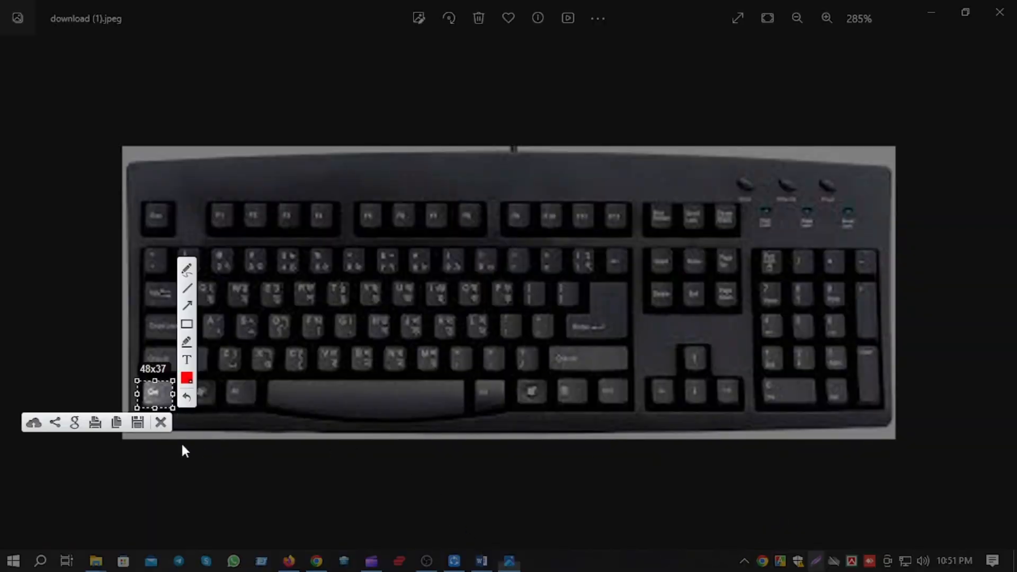
left_click(161, 422)
left_click(482, 561)
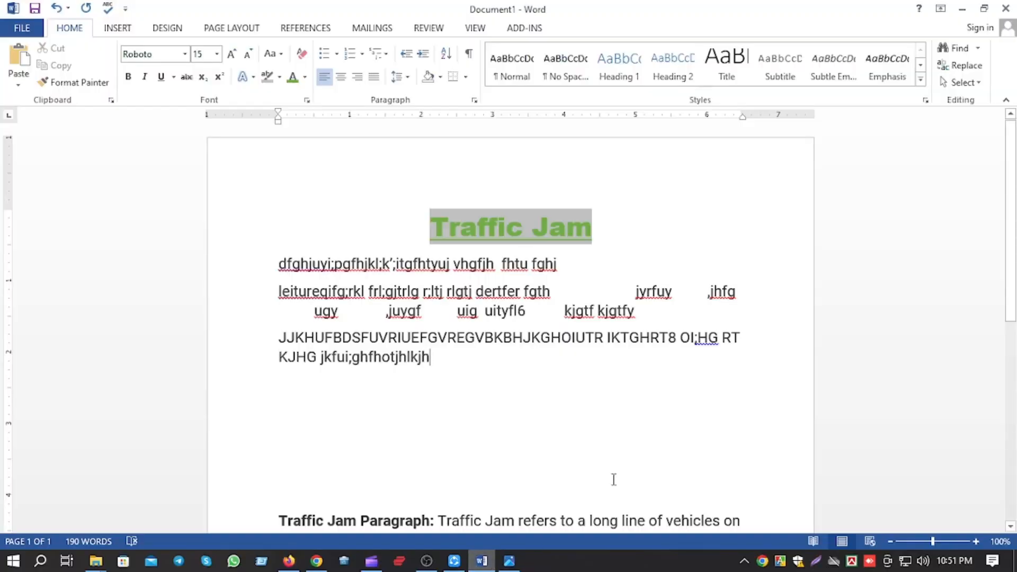
Select ranges of text across the sample lines and into the Traffic Jam paragraph, clearing each selection.
left_click(316, 357)
scroll(371, 355, "down", 2)
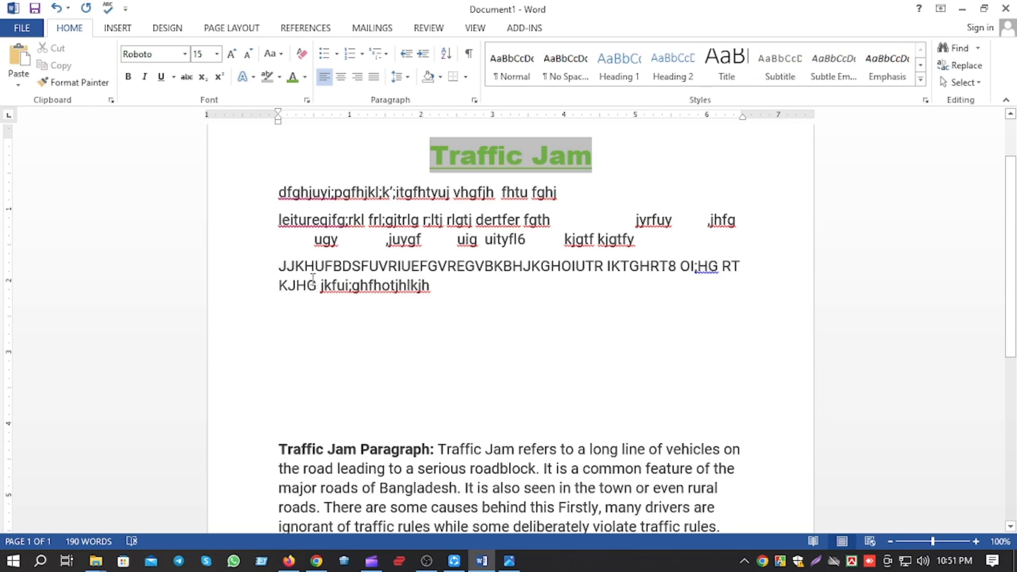
left_click_drag(316, 286, 286, 272)
left_click_drag(496, 452, 471, 367)
scroll(472, 372, "up", 3)
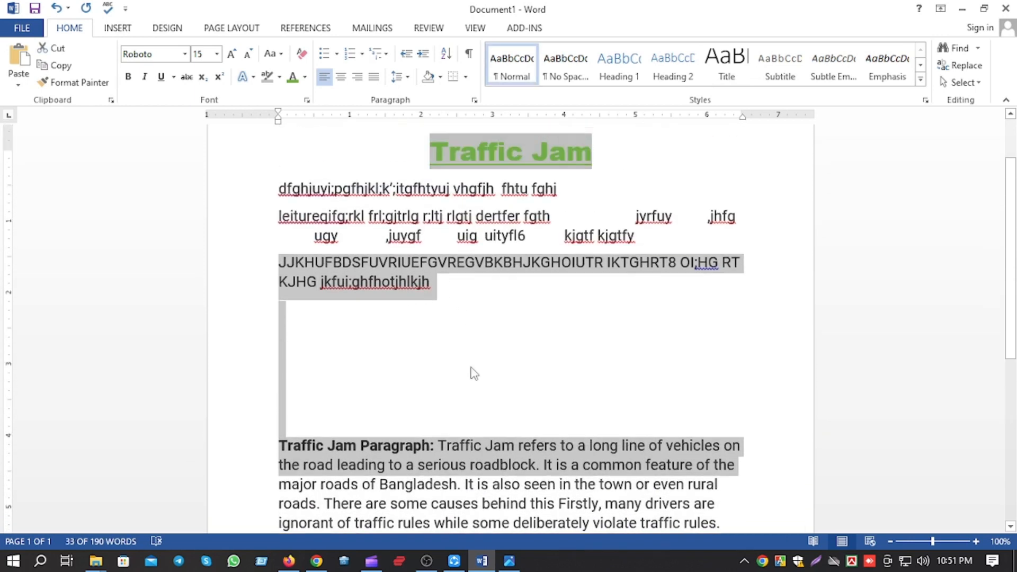
left_click(471, 354)
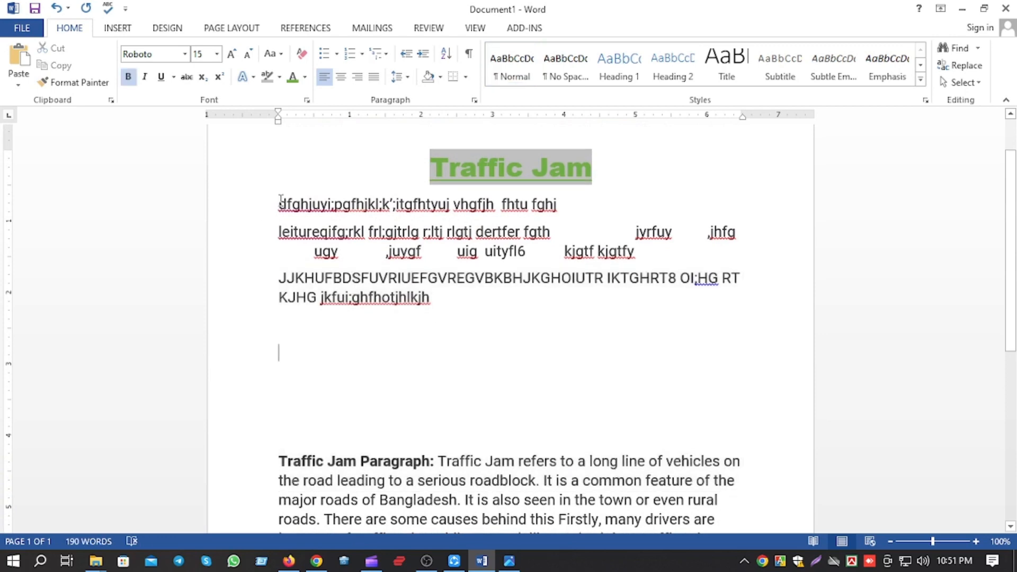
left_click_drag(281, 203, 604, 280)
left_click(509, 329)
left_click(582, 382)
Select the entire document and clear the selection, twice in a row.
key("ctrl+a")
scroll(558, 402, "down", 6)
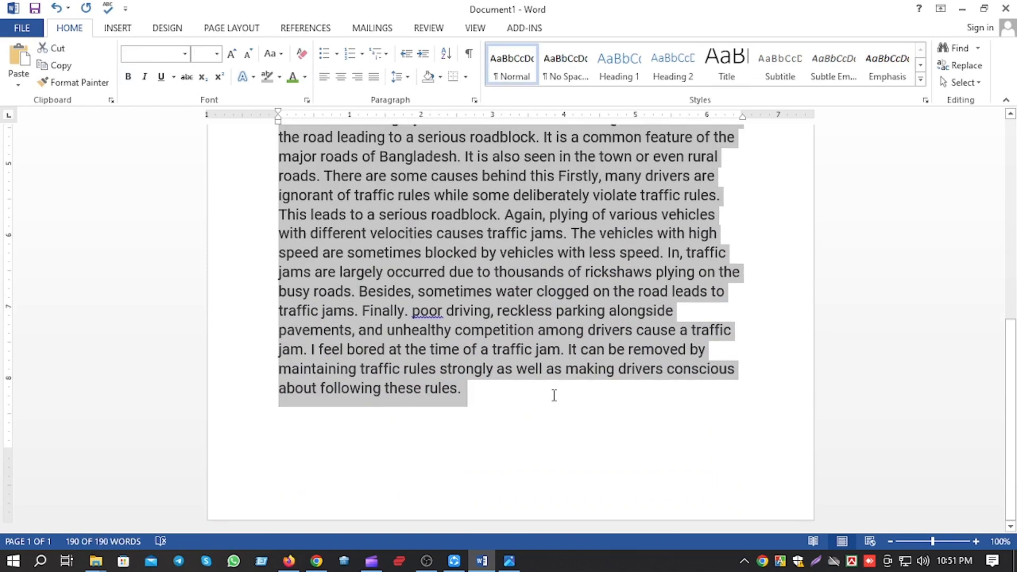
scroll(555, 396, "up", 7)
left_click(529, 389)
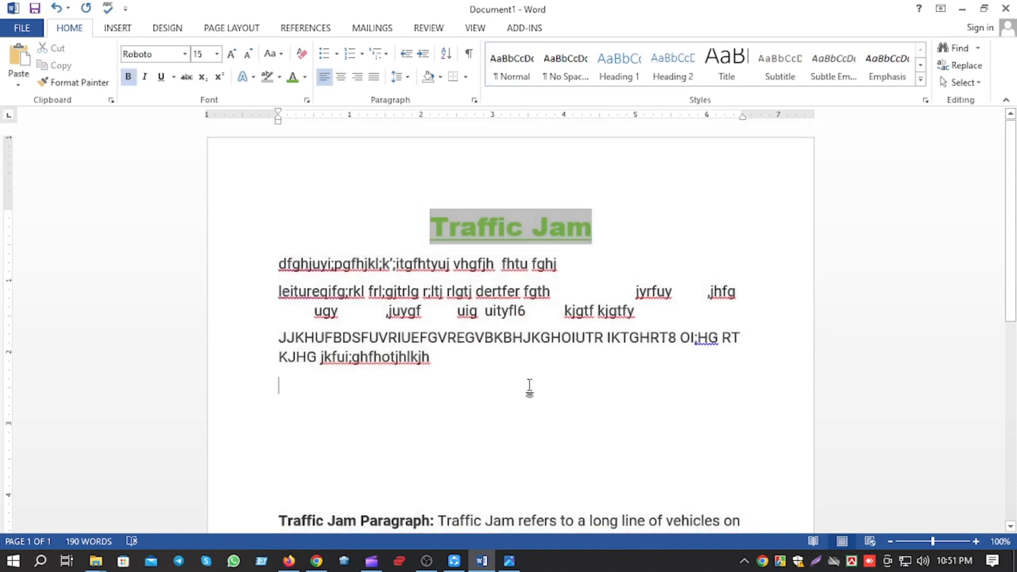
left_click(492, 362)
key("ctrl+a")
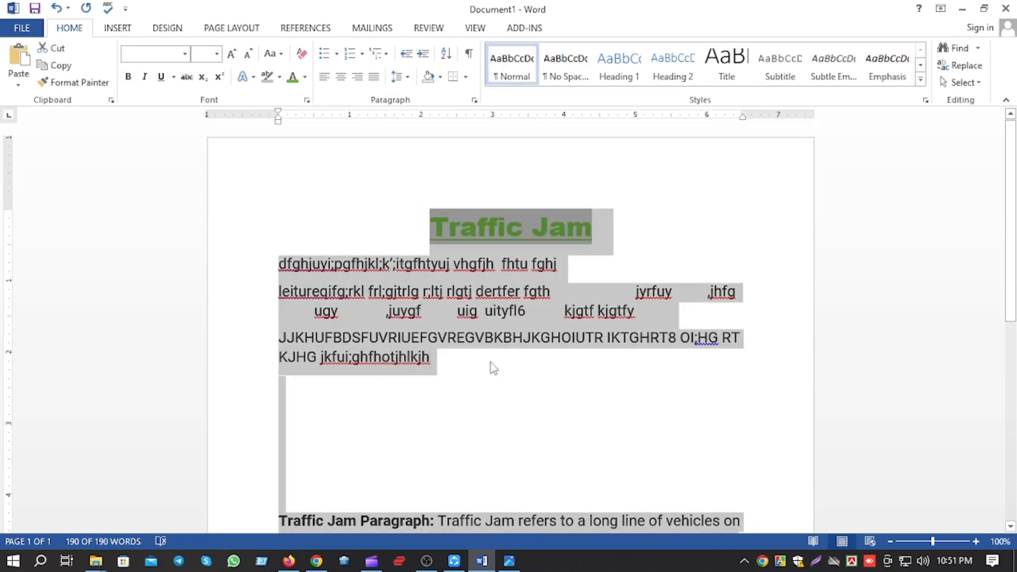
left_click(514, 399)
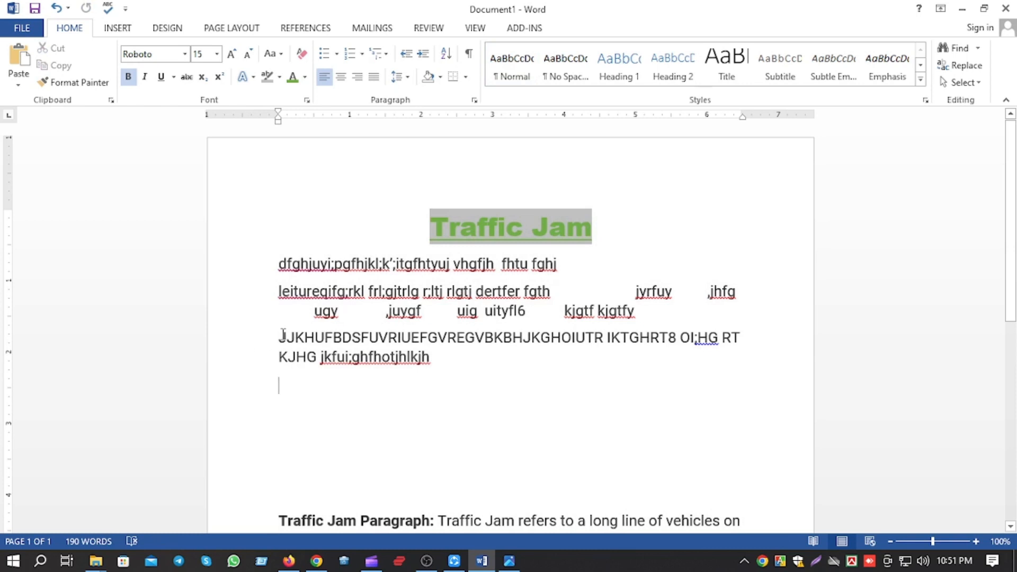
Try selecting ranges from the Traffic Jam title down through the sample lines, and clear the selection.
left_click_drag(431, 210, 547, 360)
left_click(375, 349)
left_click_drag(292, 210, 422, 436)
left_click_drag(412, 393, 588, 390)
left_click(587, 390)
Italicize the Traffic Jam paragraph from "Jam Paragraph:" through "reckless parking alongside pavements,".
scroll(356, 371, "down", 4)
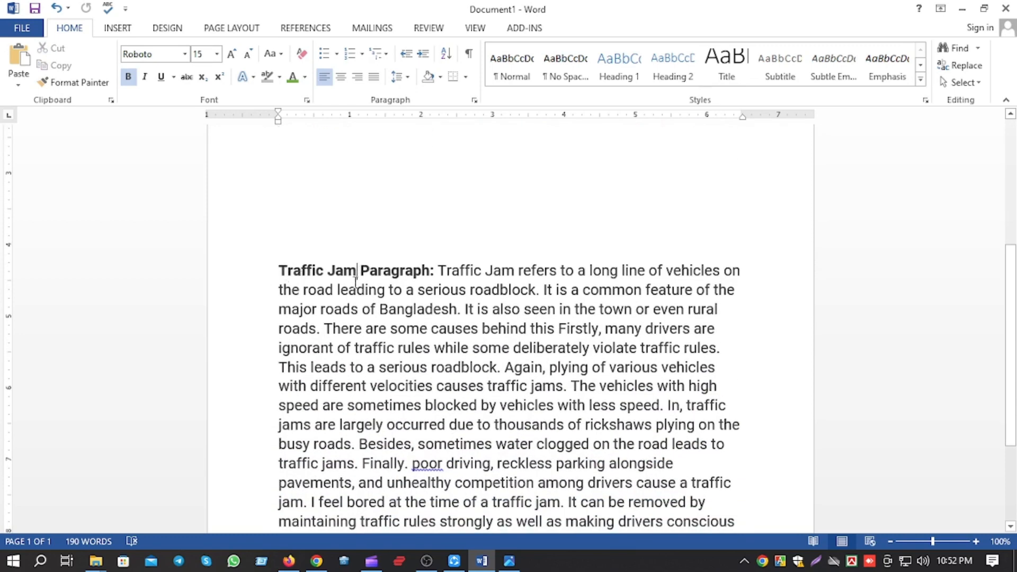
left_click_drag(355, 281, 356, 483)
key("ctrl+i")
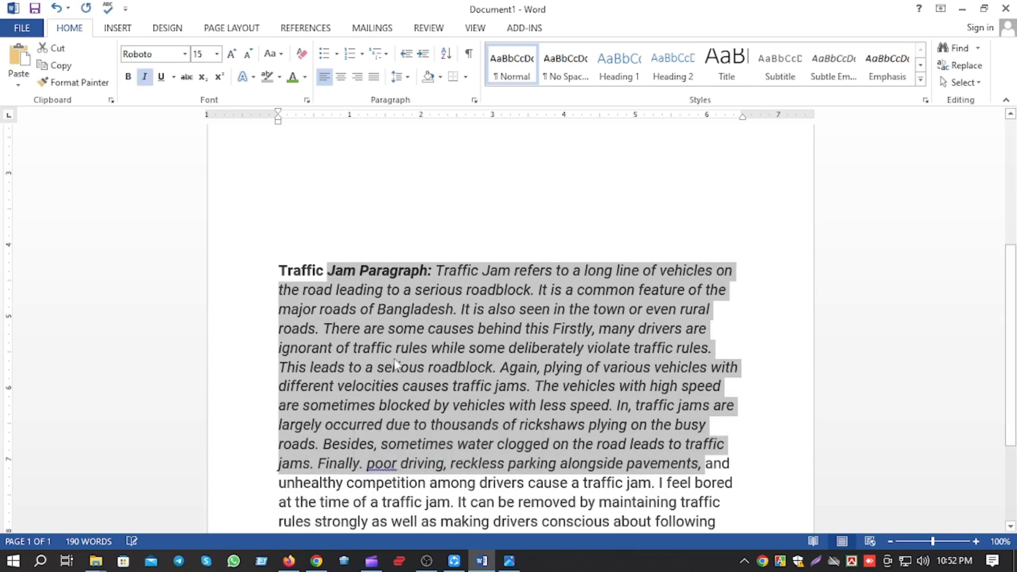
Select the paragraph text from "Jam Paragraph:" through "at the time of" and clear the selection.
left_click(366, 258)
left_click_drag(353, 271, 368, 502)
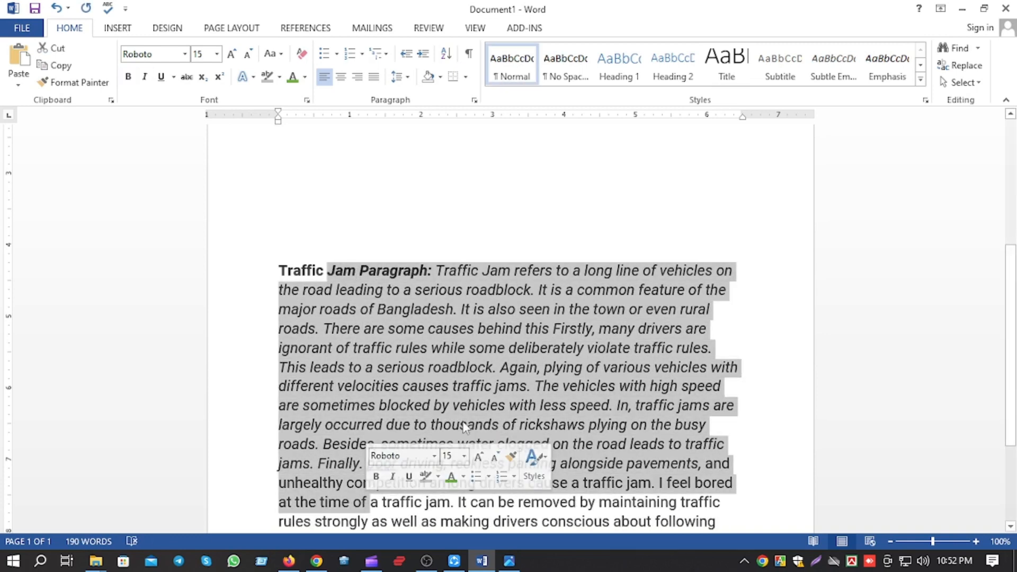
left_click(676, 204)
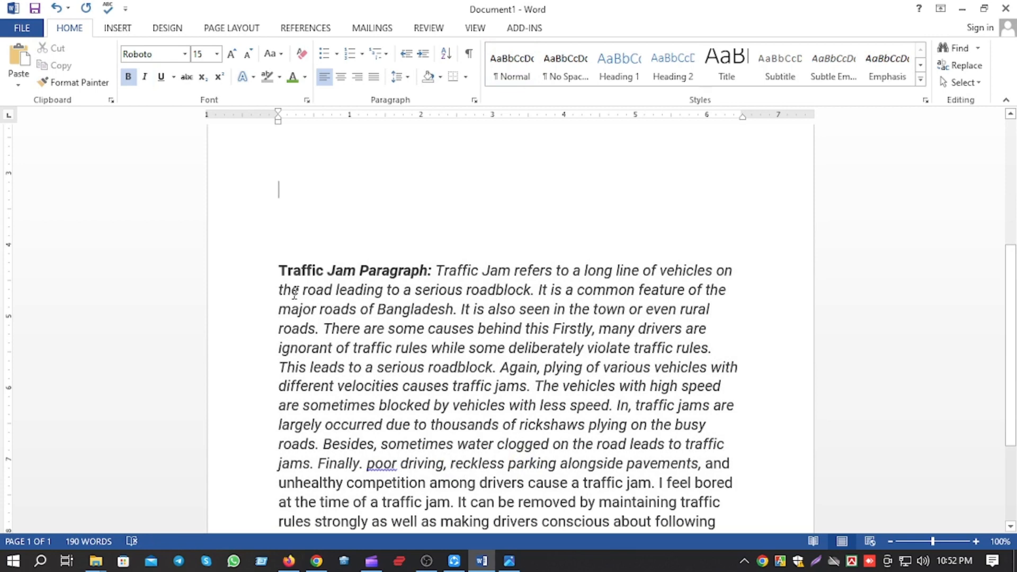
Make a rectangular block selection over the beginnings of all lines in the Traffic Jam paragraph, and clear it.
left_click_drag(281, 263, 403, 405)
scroll(517, 455, "up", 2)
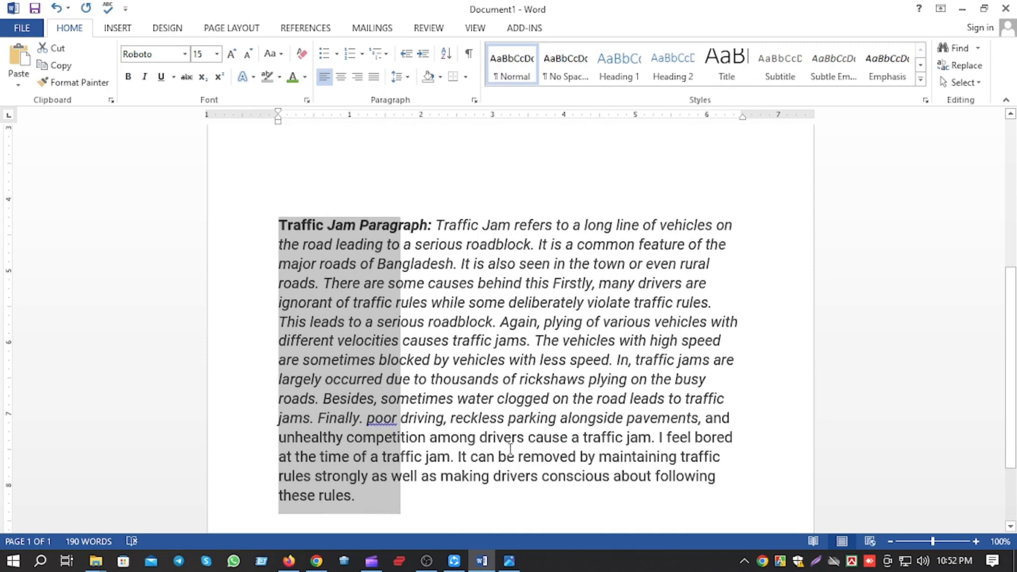
left_click(536, 340)
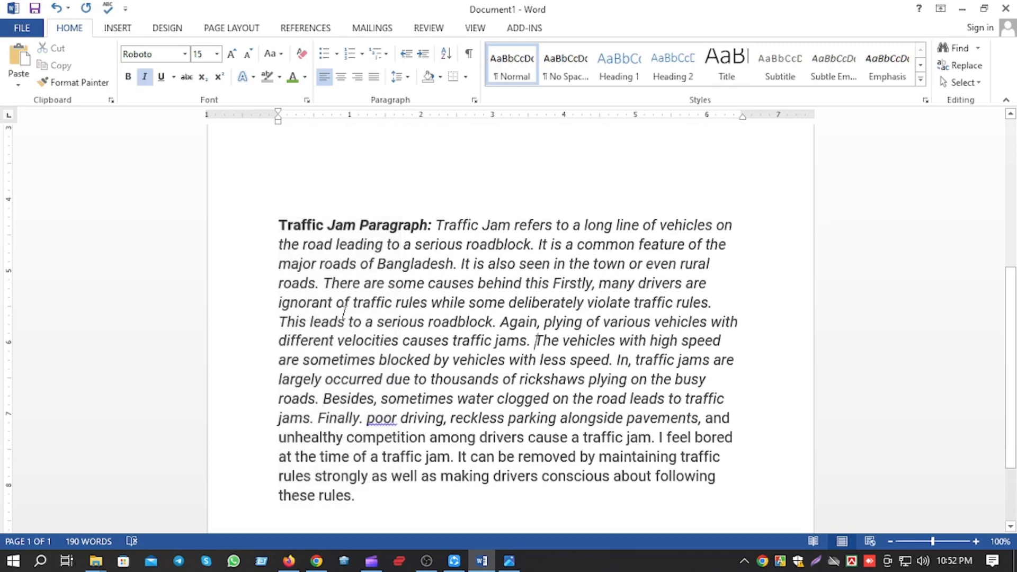
Select the whole Traffic Jam paragraph at once and clear the selection.
left_click_drag(236, 212, 164, 447)
left_click(155, 284)
double_click(443, 286)
triple_click(443, 287)
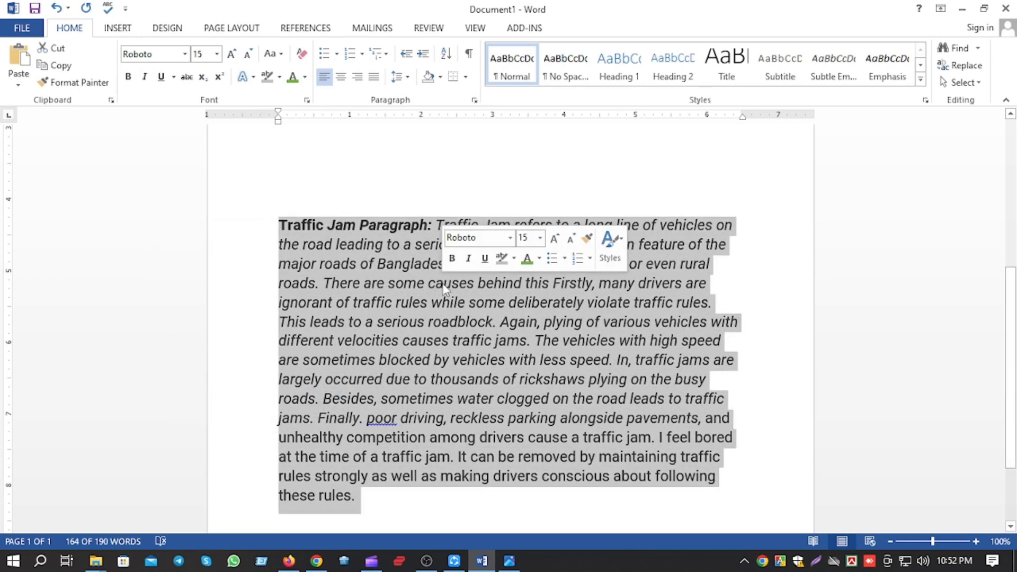
left_click(867, 277)
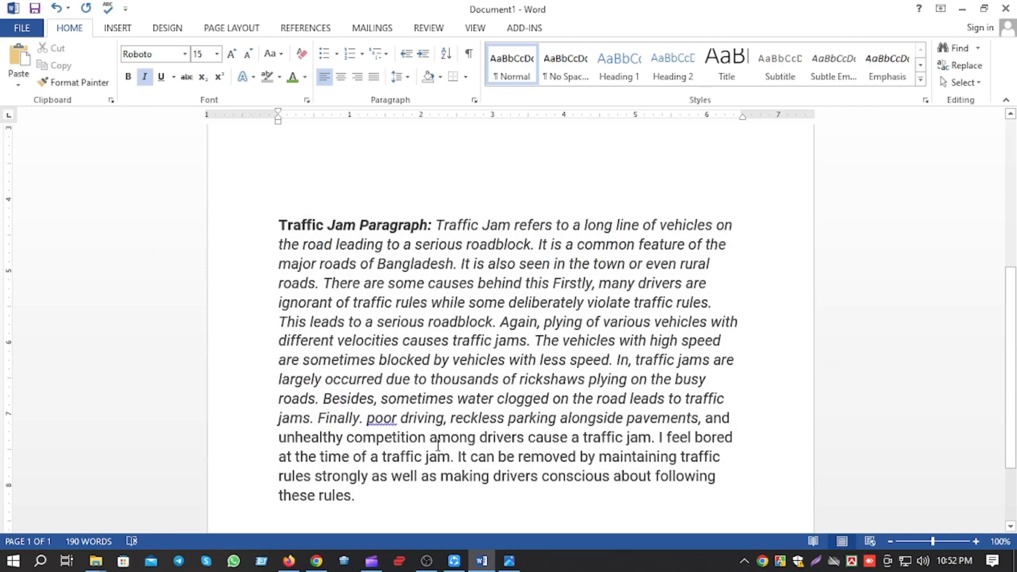
Switch to the keyboard picture, mark its lower-left Ctrl key with a screenshot area selection, and close the capture without saving.
left_click(509, 561)
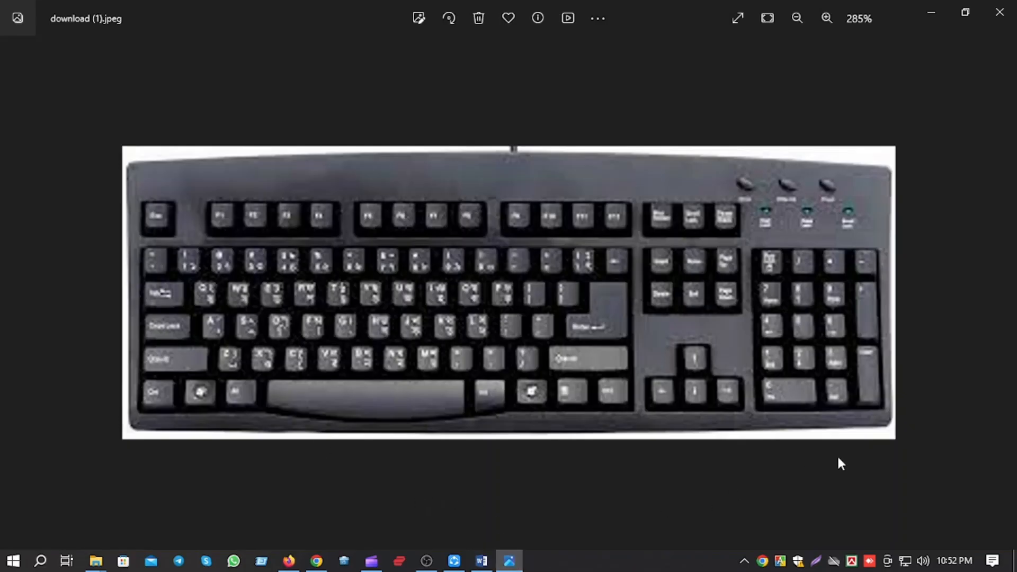
left_click(816, 561)
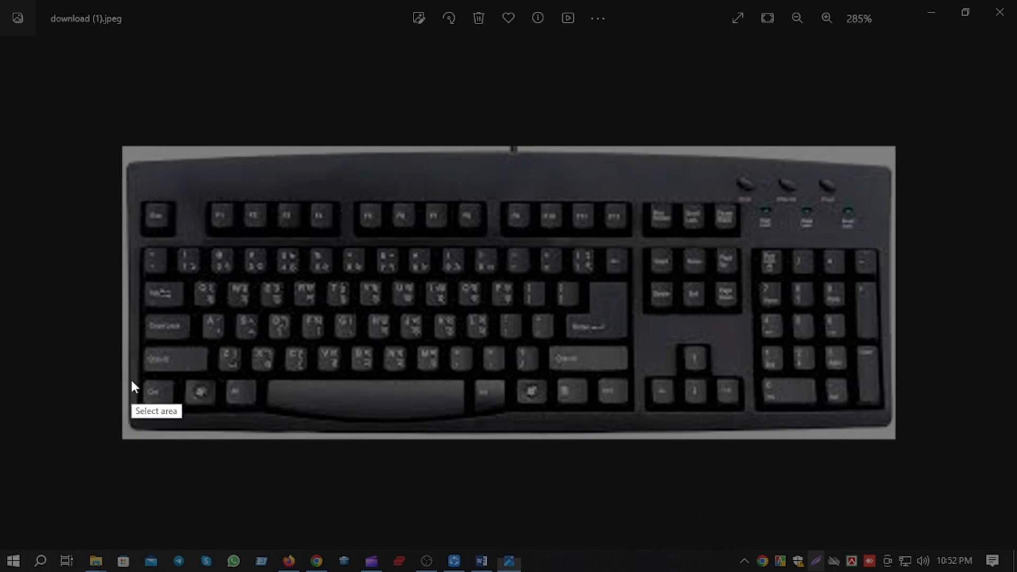
left_click_drag(133, 380, 194, 420)
left_click(182, 435)
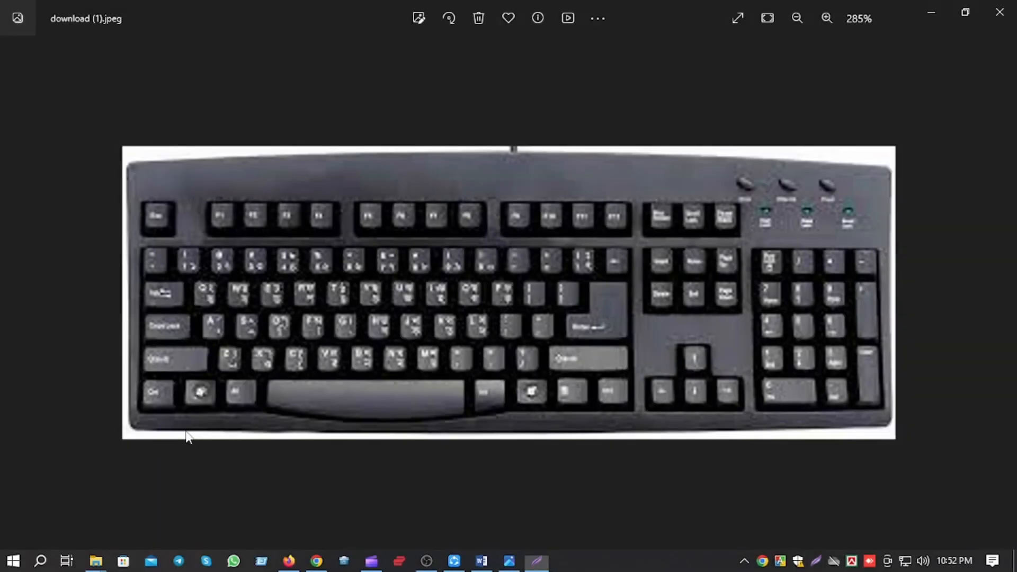
Mark the Alt key beside the space bar with a screenshot area selection, close the capture without saving, and return to the Word document.
left_click(816, 560)
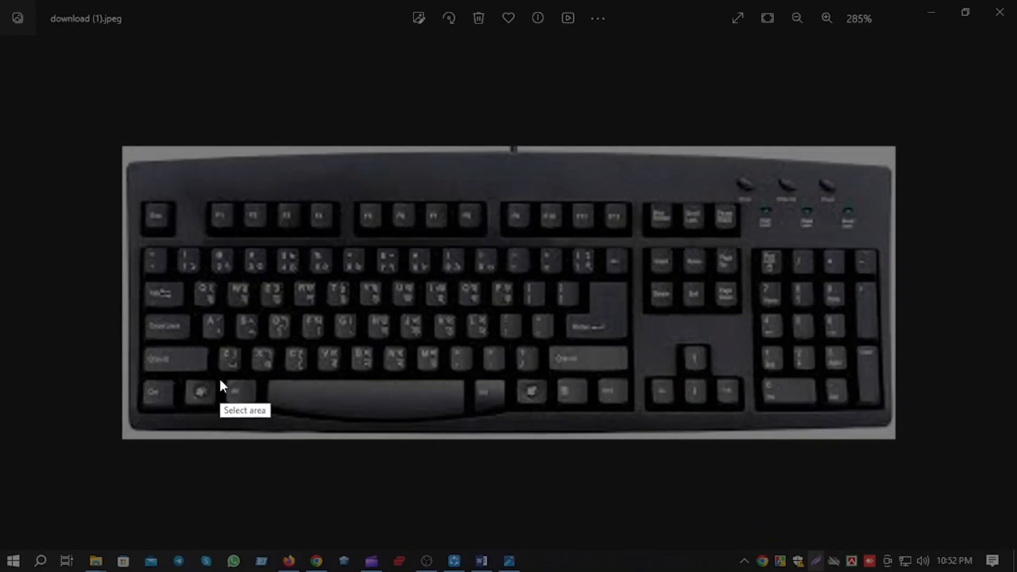
left_click_drag(219, 379, 267, 414)
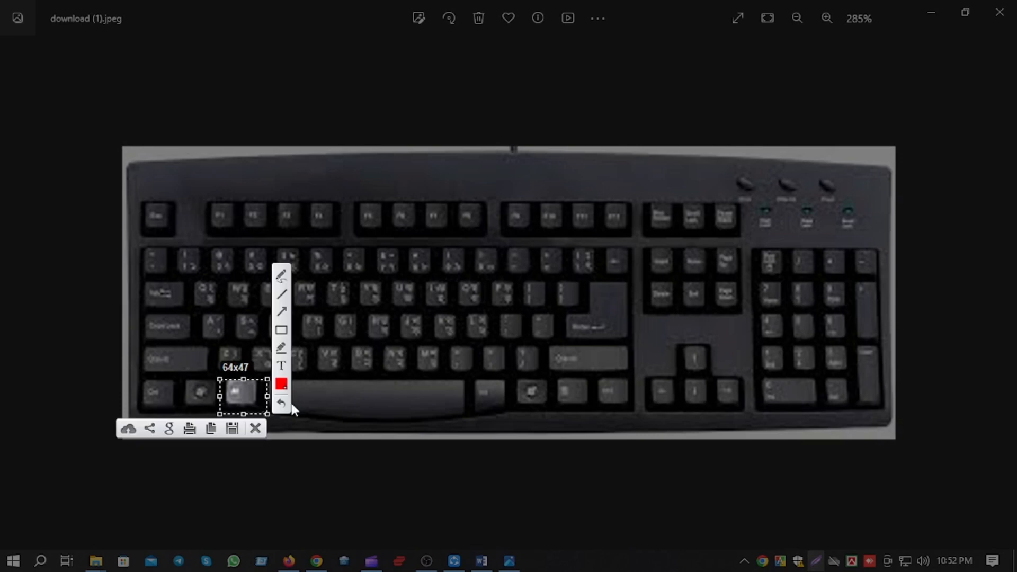
left_click(256, 428)
left_click(933, 2)
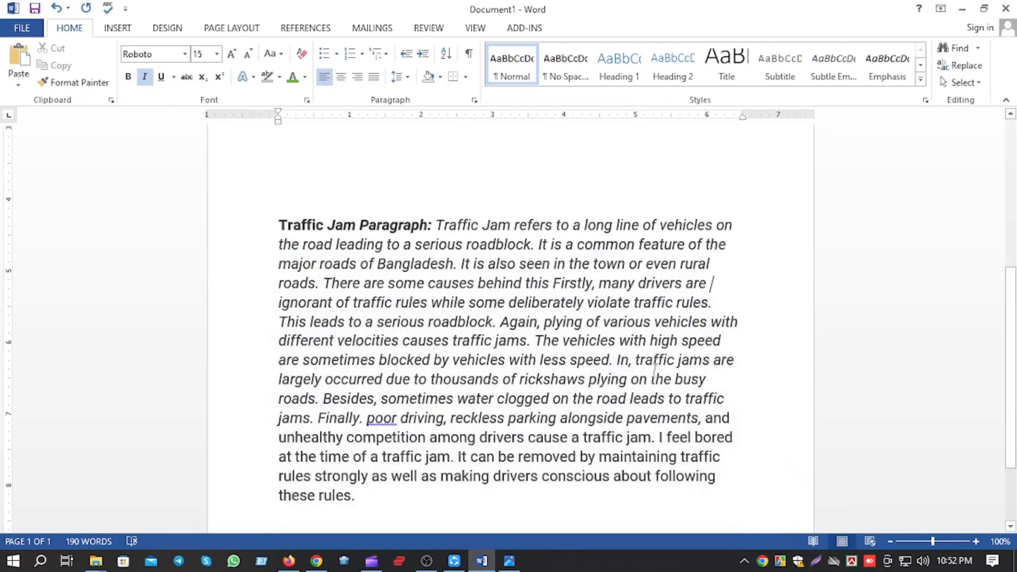
Practise rectangular block selections over several middle portions of the Traffic Jam paragraph, clearing each one.
left_click_drag(573, 208, 790, 460)
left_click(658, 415)
left_click_drag(610, 232, 679, 347)
left_click(758, 320)
left_click_drag(653, 224, 693, 343)
left_click_drag(534, 342, 609, 344)
left_click(423, 354)
left_click_drag(363, 225, 496, 380)
left_click(457, 399)
Block-select the larger part of the Traffic Jam paragraph, extend a second block over all its lines, and clear the selection.
left_click_drag(278, 191, 611, 463)
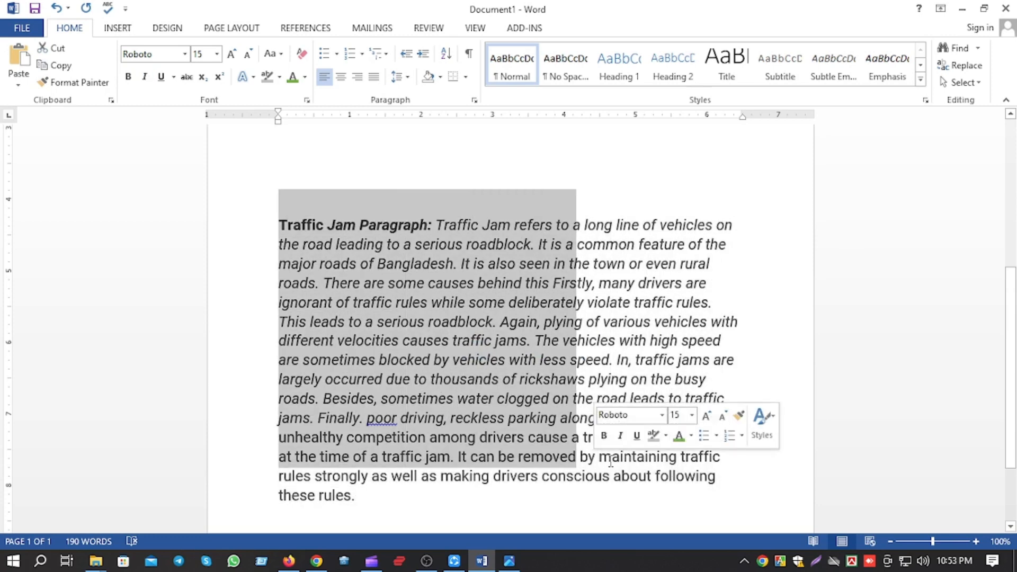
left_click(801, 381)
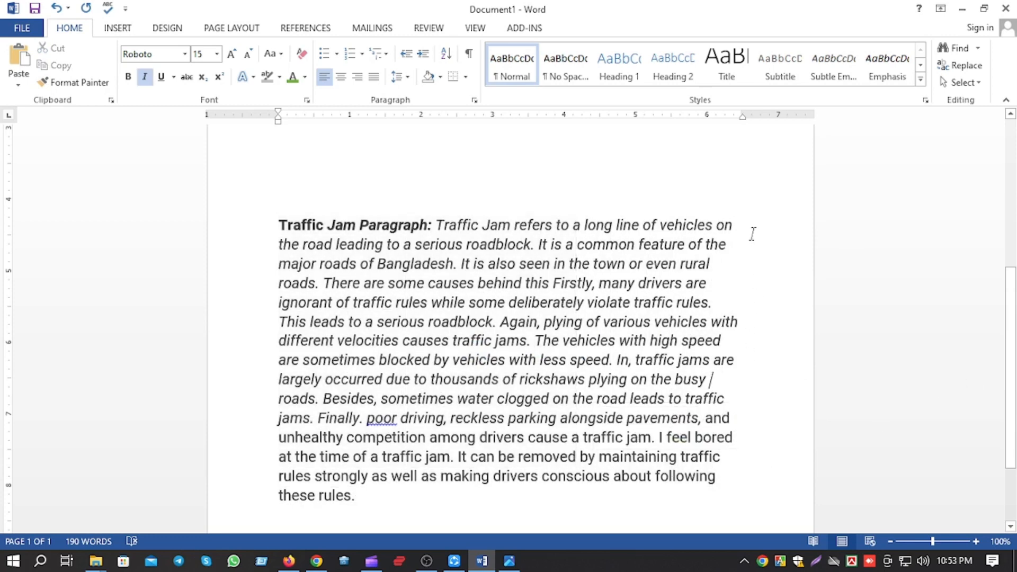
left_click_drag(278, 217, 772, 512)
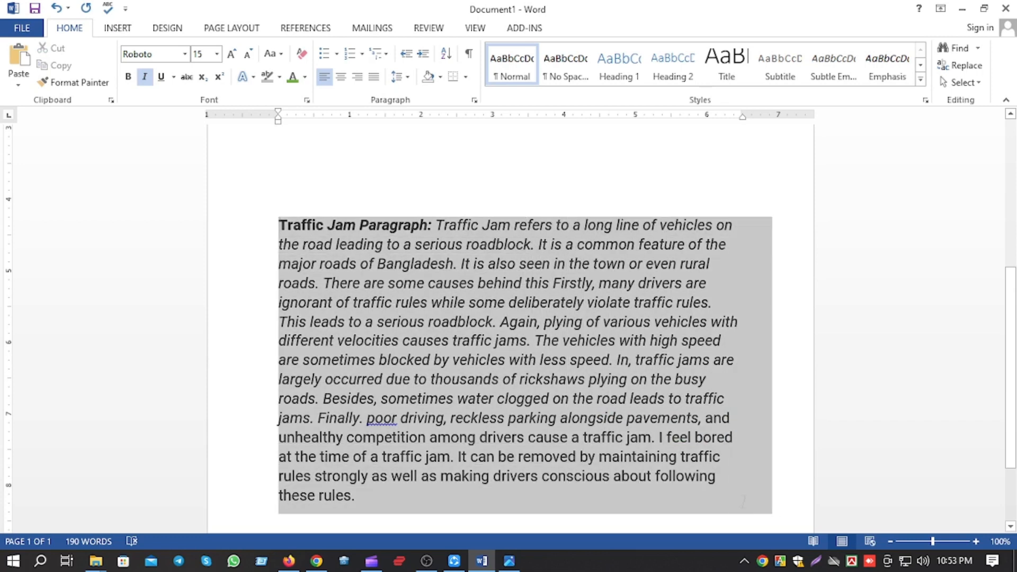
left_click(761, 376)
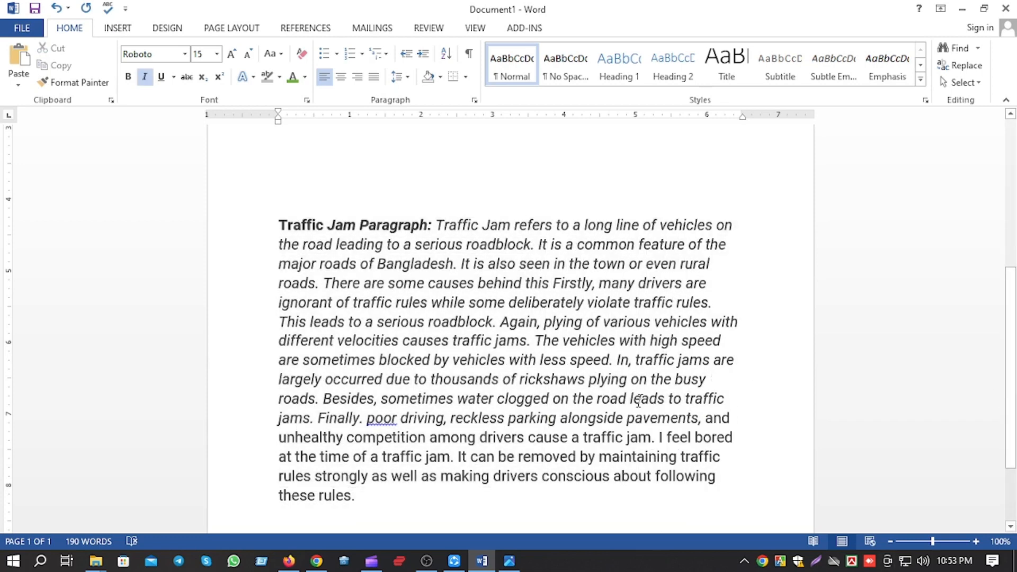
Delete the five empty lines between the sample text and the Traffic Jam paragraph.
scroll(408, 409, "up", 5)
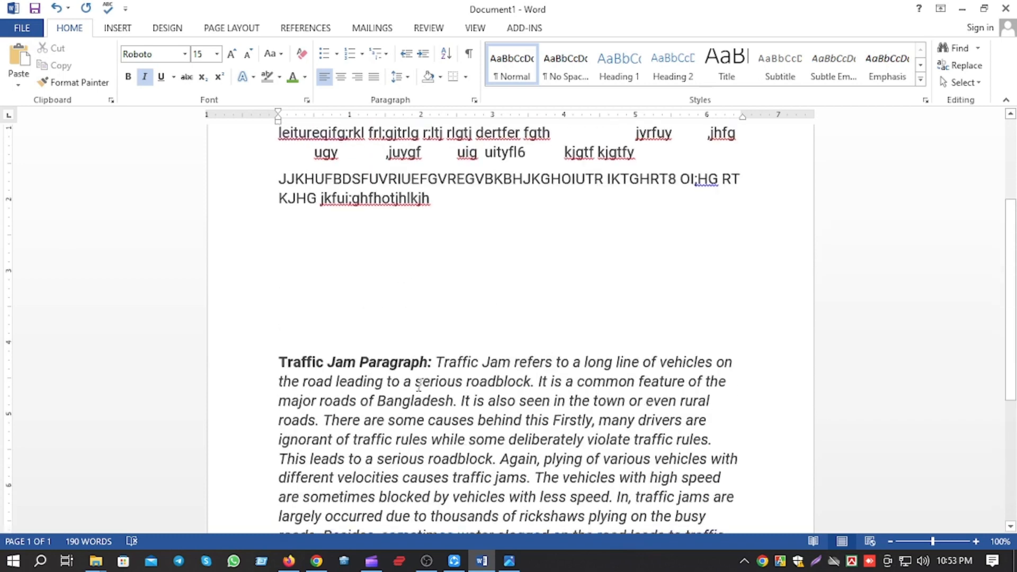
scroll(273, 279, "down", 2)
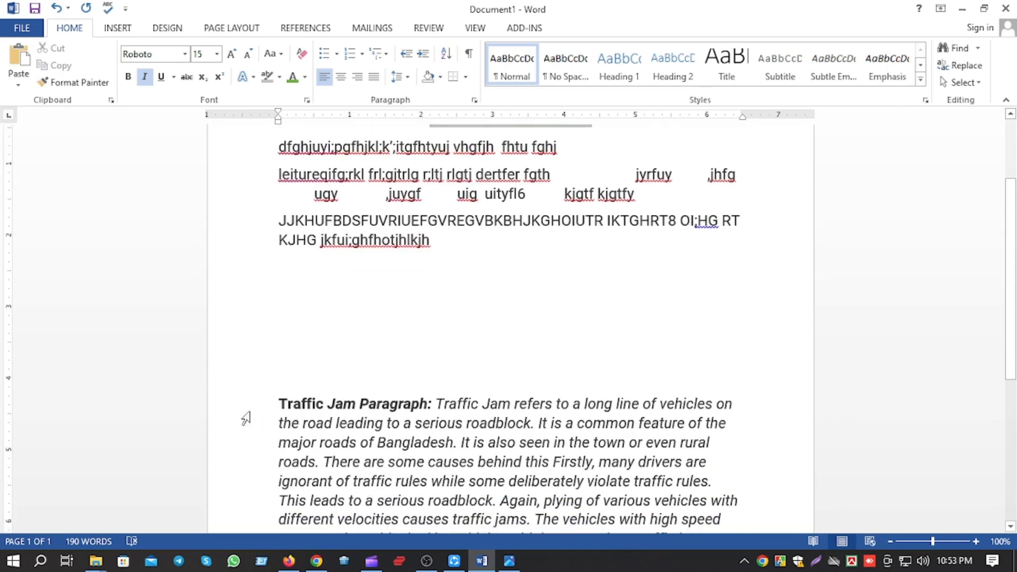
left_click(276, 400)
key("BackSpace")
key("BackSpace")
key("BackSpace")
key("BackSpace")
key("BackSpace")
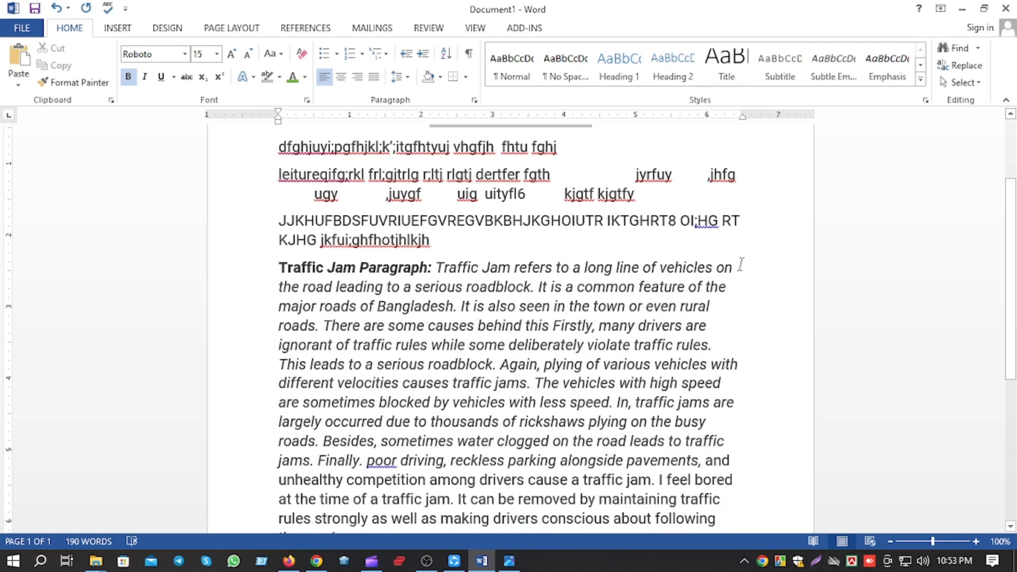
Split the Traffic Jam paragraph after "It is a common feature of the" so that "major roads of Bangladesh" starts a new paragraph.
key("Down")
key("Down")
left_click_drag(737, 270, 763, 296)
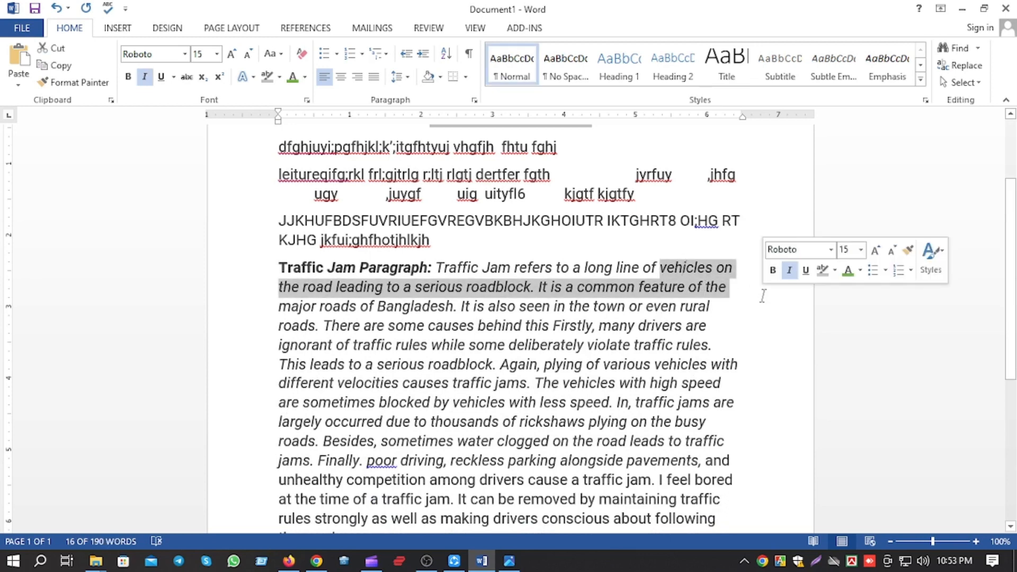
left_click(731, 291)
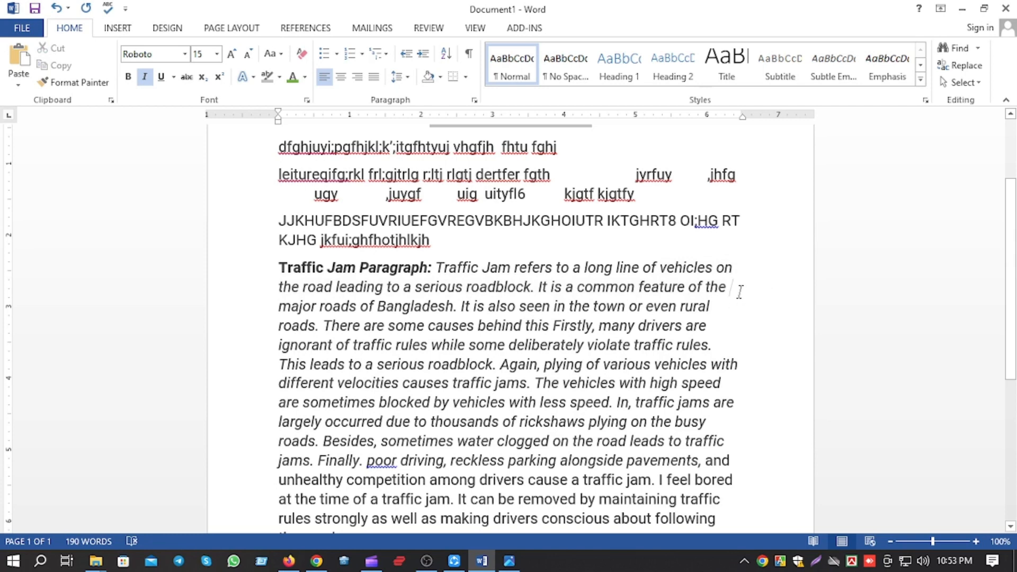
key("Return")
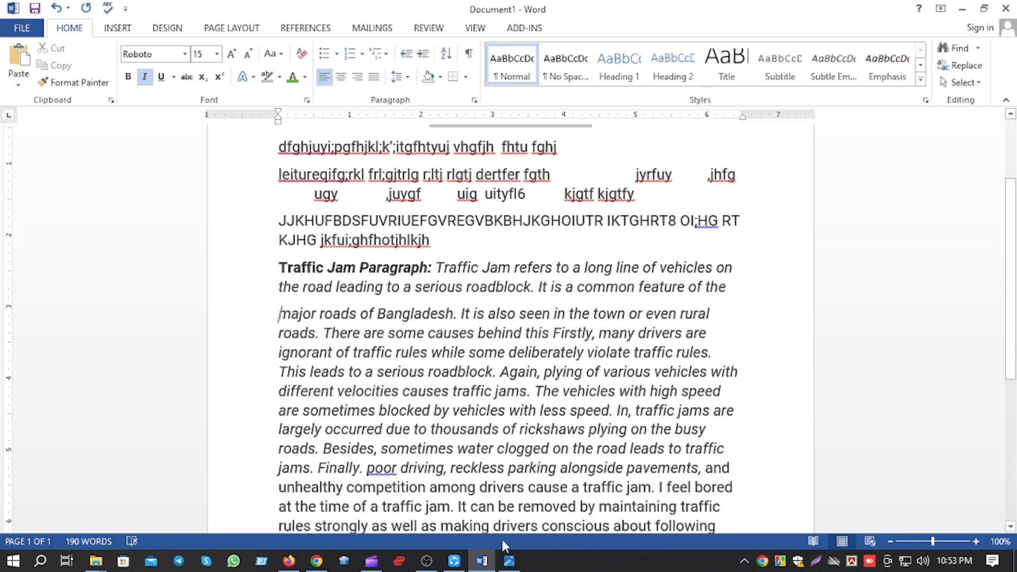
View the keyboard picture and close it, then insert two empty lines in Word after "It is a common feature of the".
left_click(509, 561)
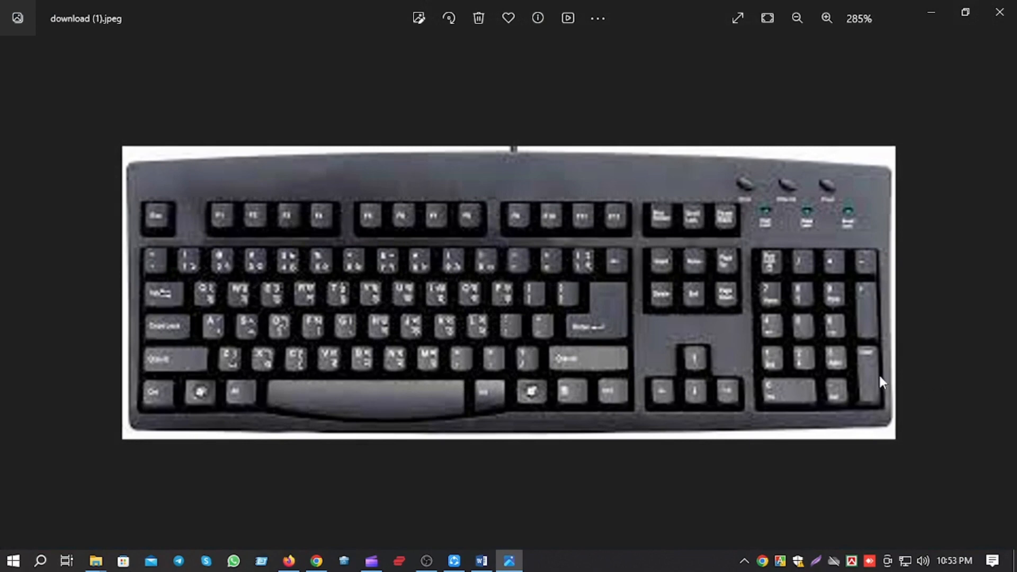
left_click(1002, 11)
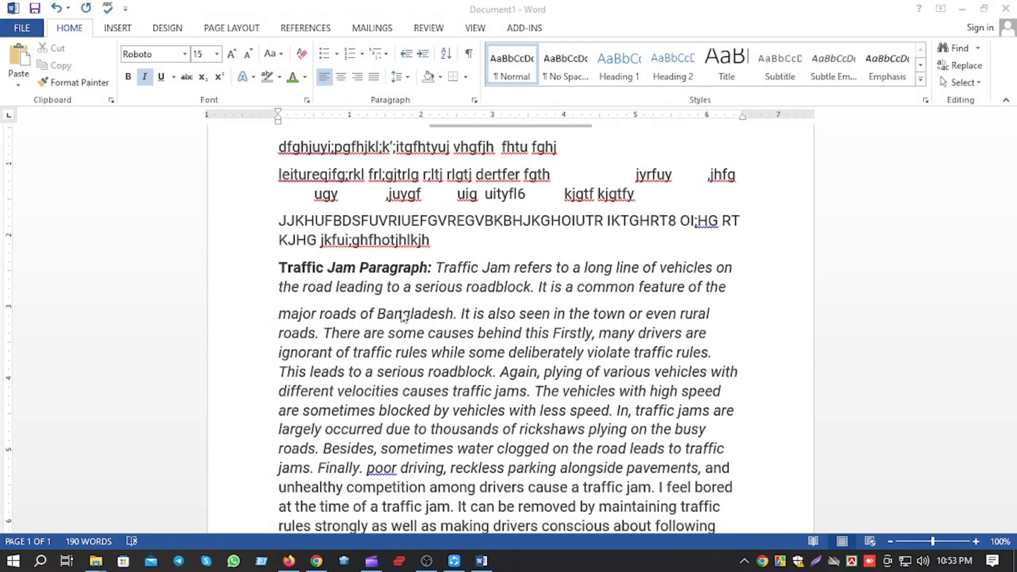
left_click(732, 287)
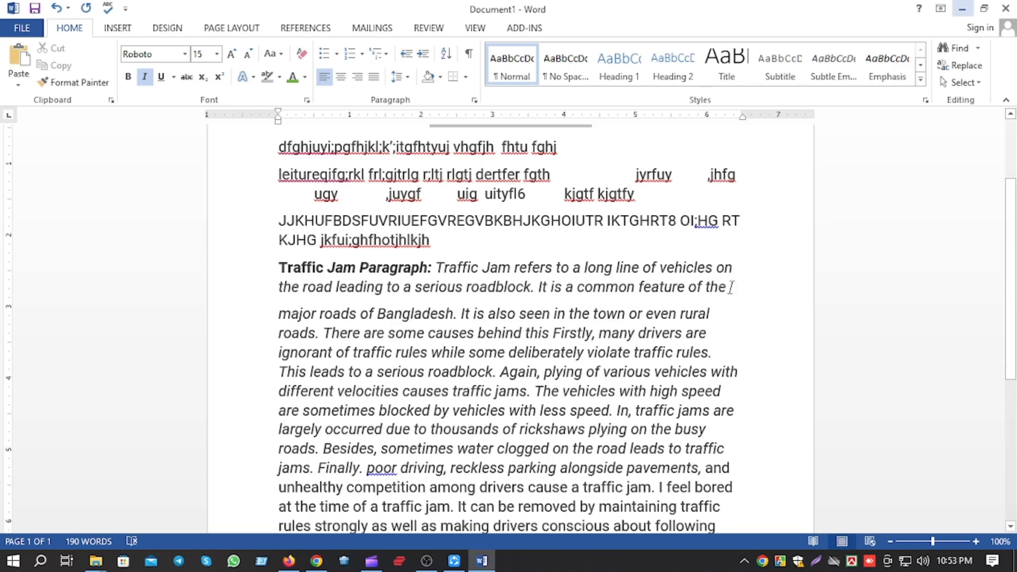
key("Return")
key("Return")
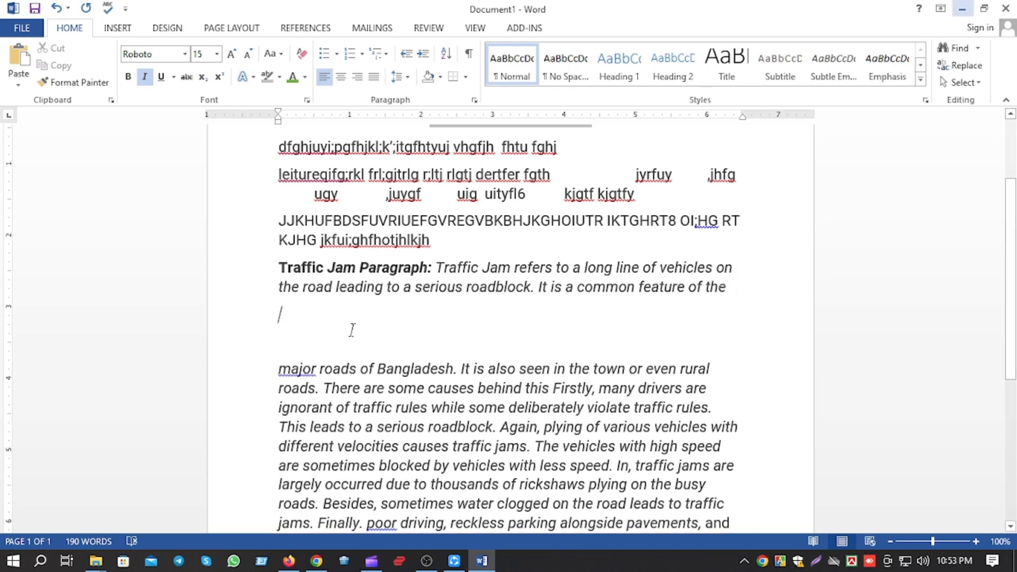
Select the empty lines above "major roads of Bangladesh", clear the selection, and place the cursor before "major".
left_click_drag(324, 305, 345, 345)
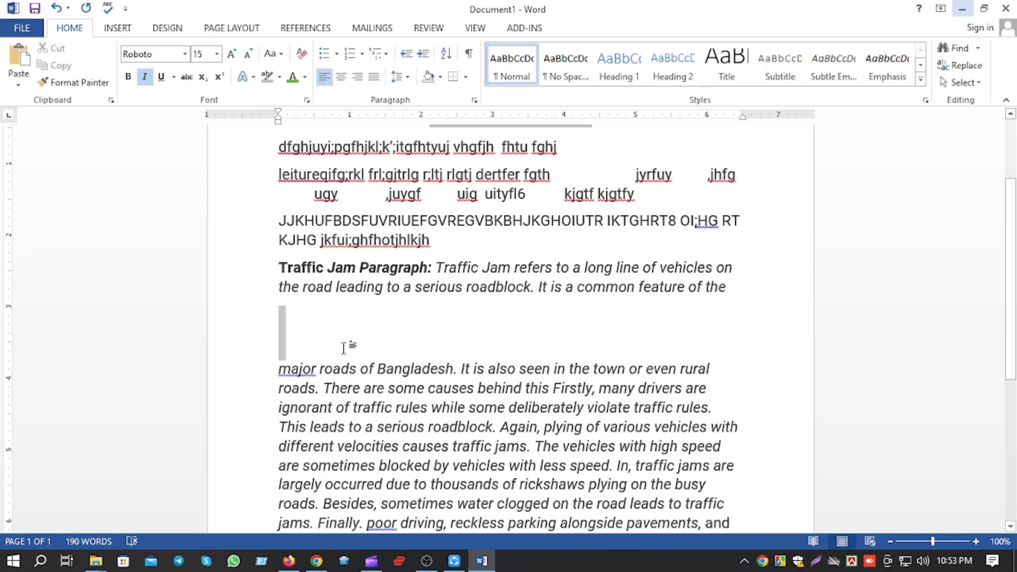
left_click(277, 368)
left_click_drag(285, 312, 381, 336)
left_click(272, 345)
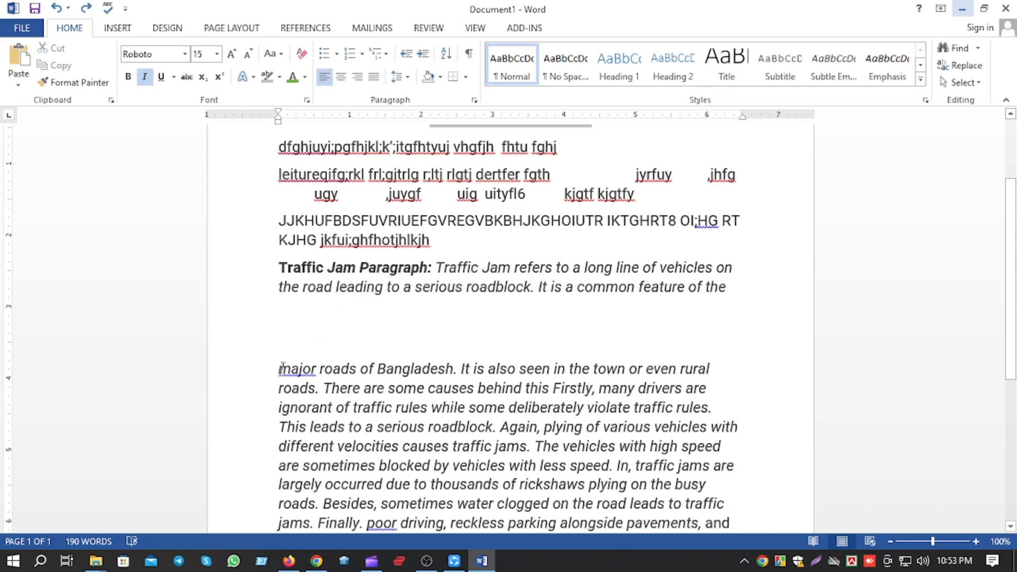
left_click(481, 561)
left_click(481, 562)
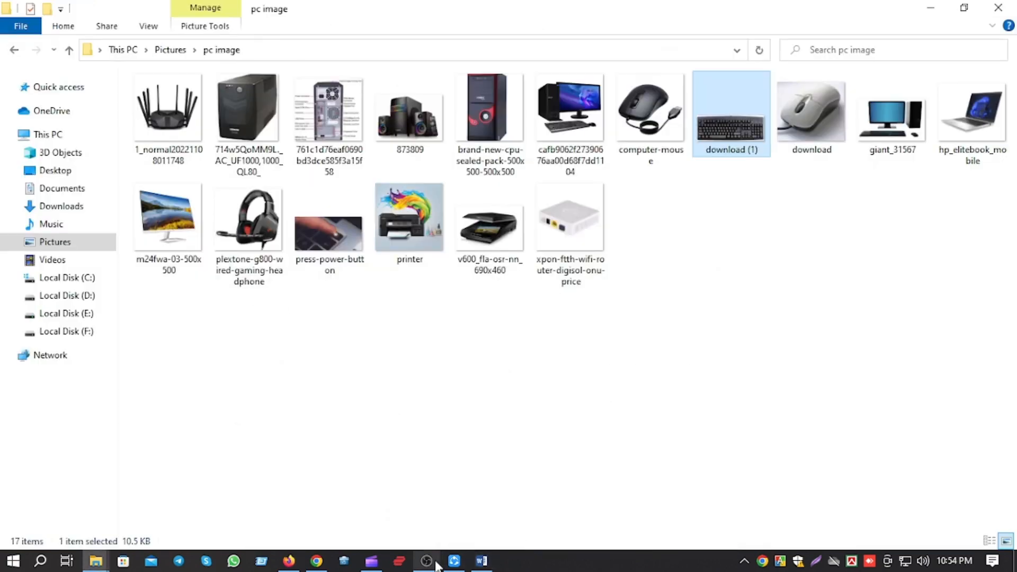
left_click(427, 561)
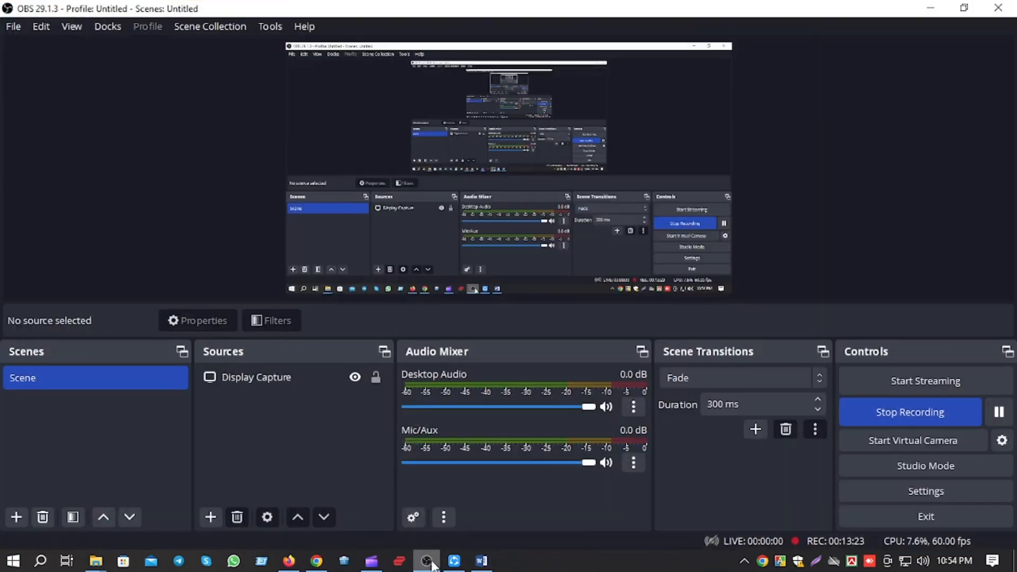
left_click(480, 561)
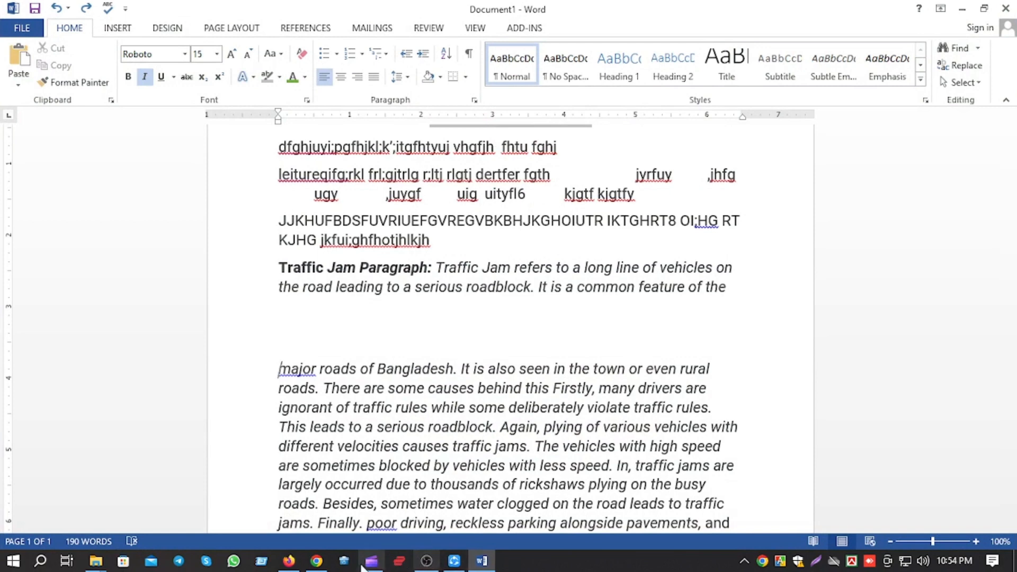
Open the keyboard picture download (1) from the pc image folder, enlarge it for viewing, and minimize it.
left_click(96, 561)
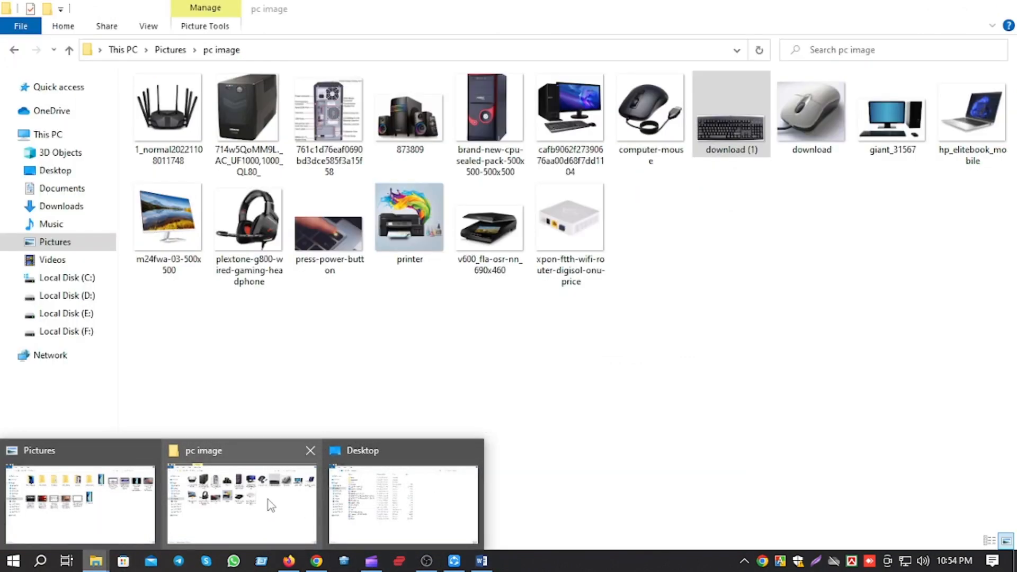
left_click(268, 500)
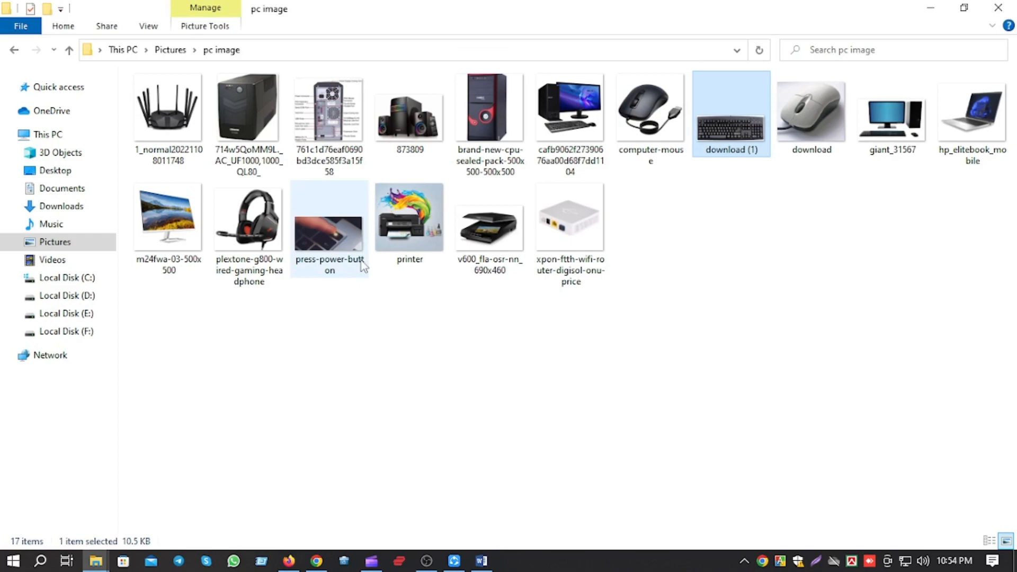
double_click(708, 120)
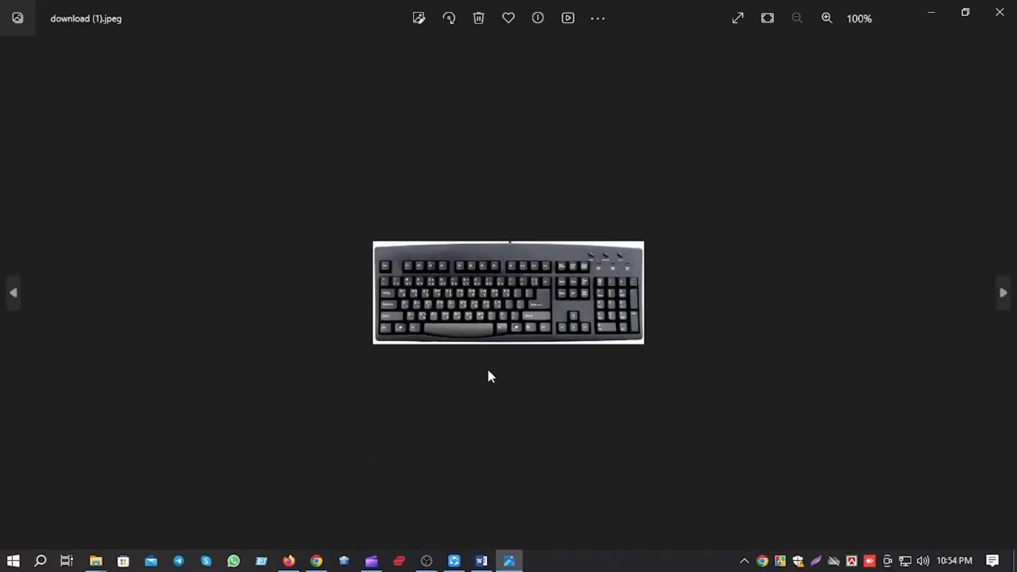
scroll(487, 367, "up", 4)
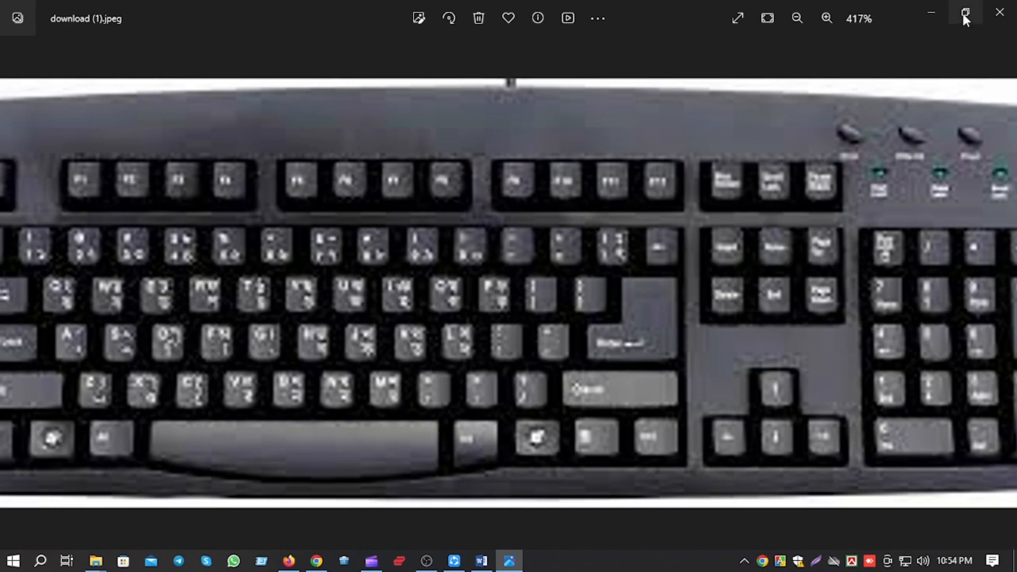
left_click(934, 7)
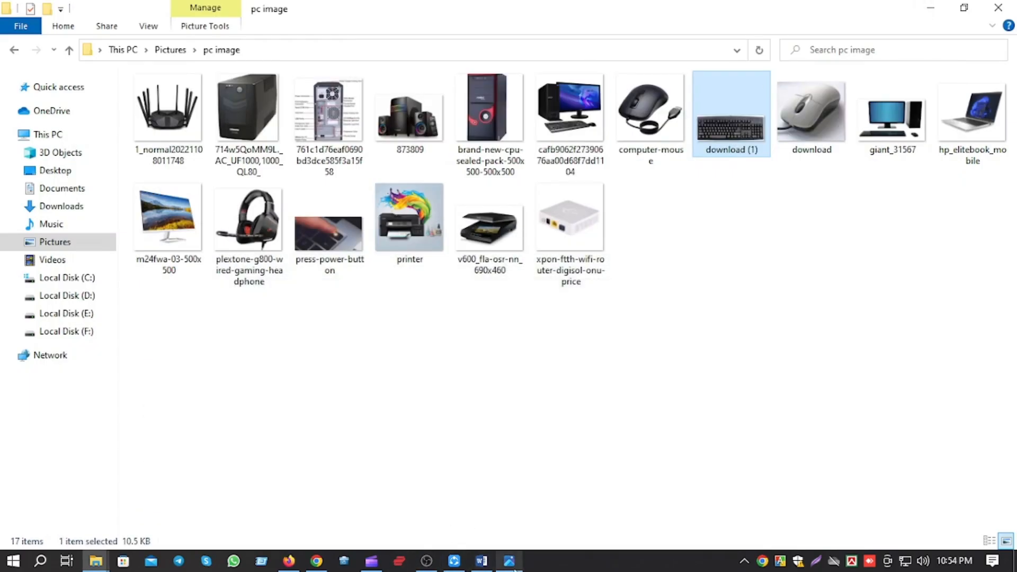
Return to Word and remove the empty lines before "major roads of Bangladesh" so it rejoins "It is a common feature of the".
left_click(481, 561)
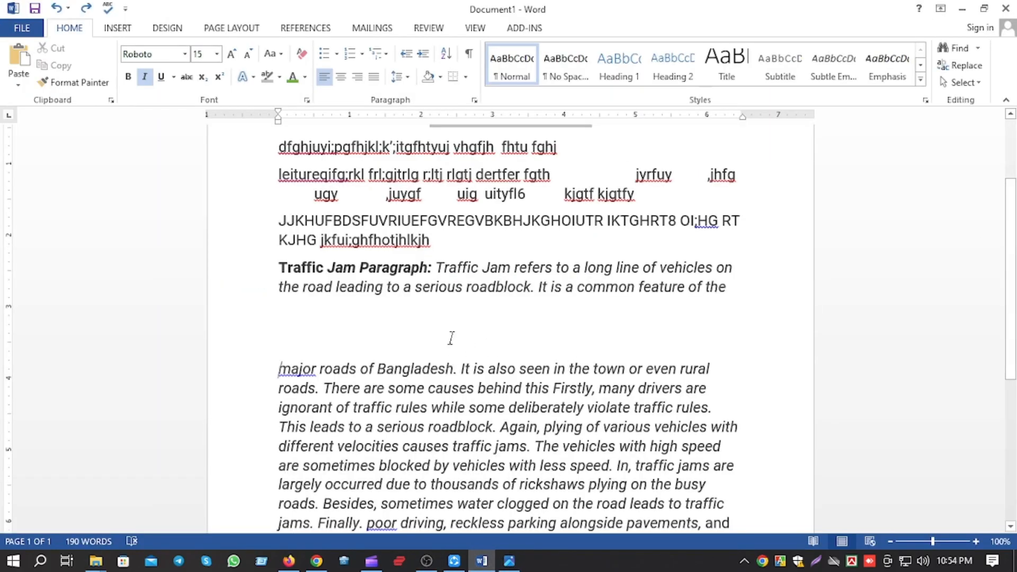
left_click(275, 369)
key("BackSpace")
key("BackSpace")
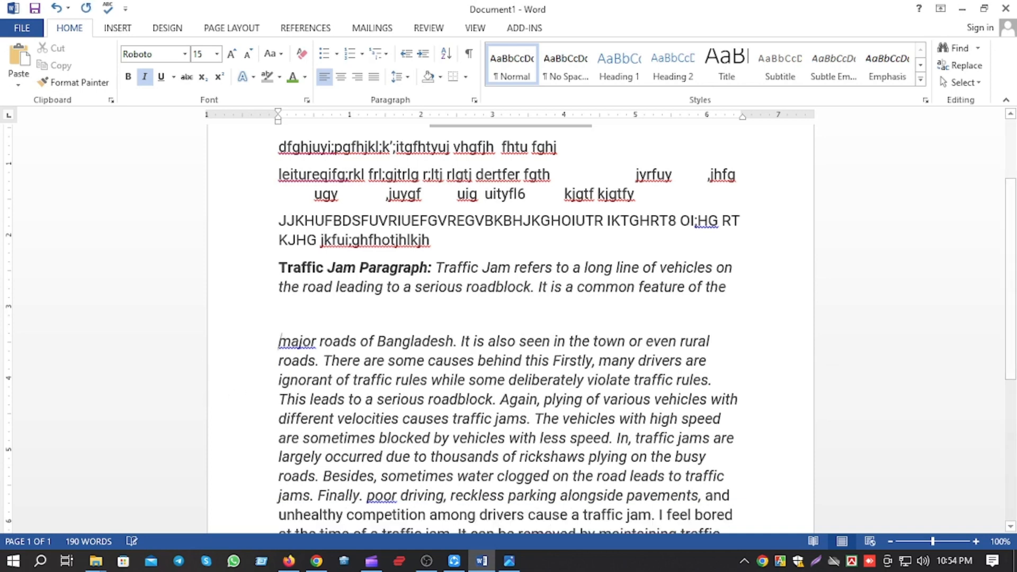
key("BackSpace")
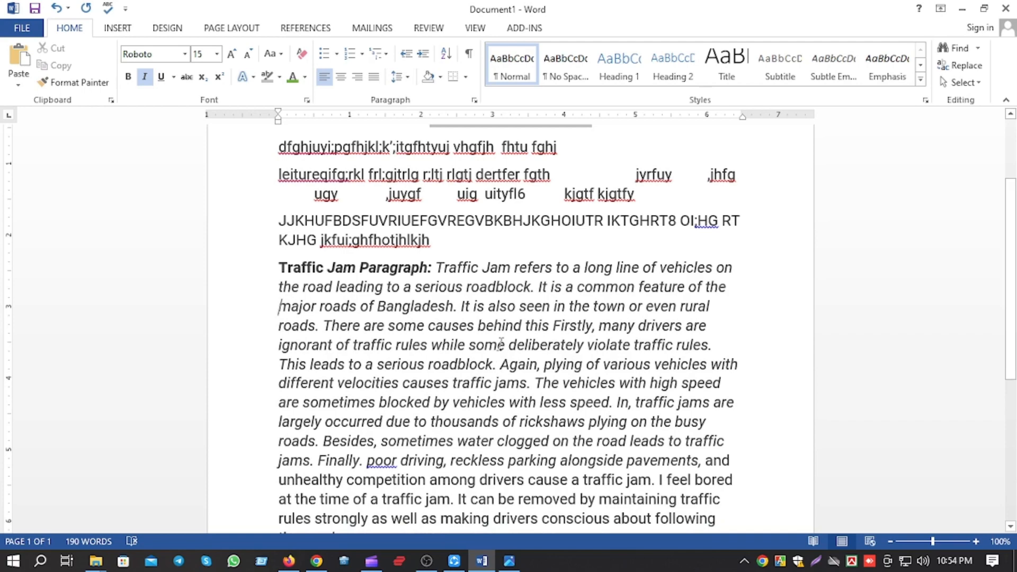
View the whole keyboard picture again, frame the Shift key below Enter with the screenshot tool, discard the capture, and minimize the picture.
scroll(475, 345, "down", 1)
left_click(509, 562)
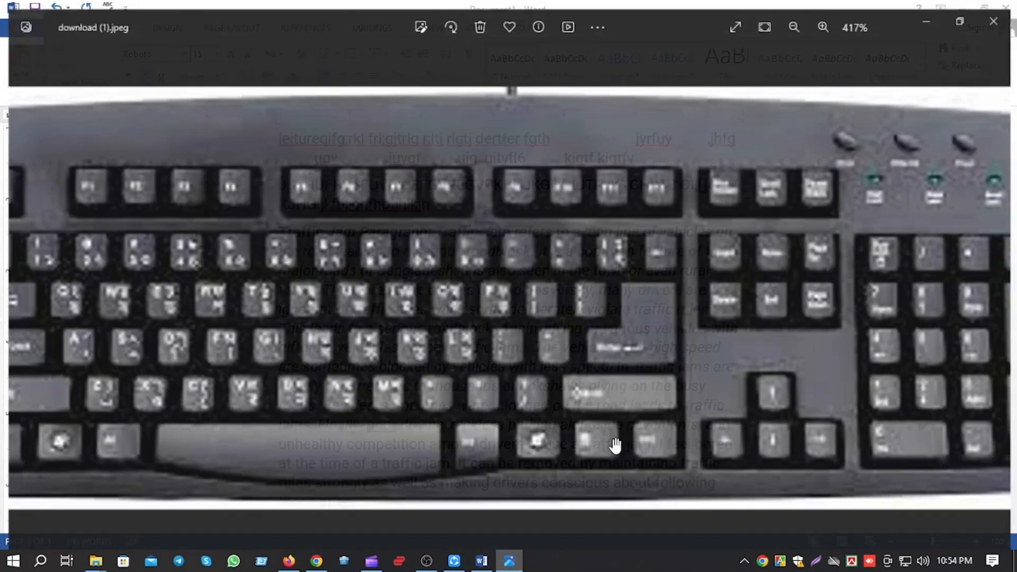
scroll(733, 390, "down", 2)
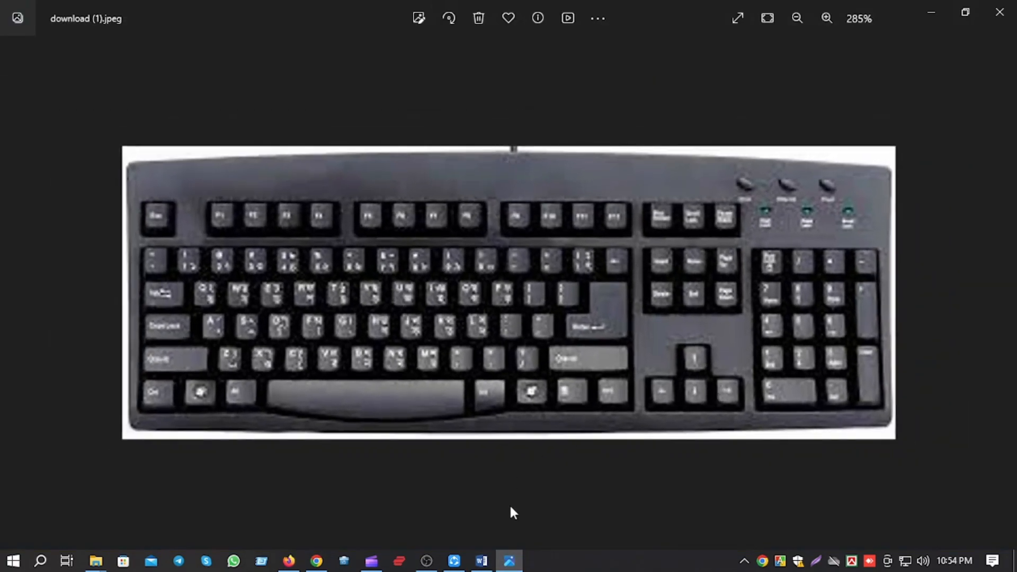
left_click(816, 561)
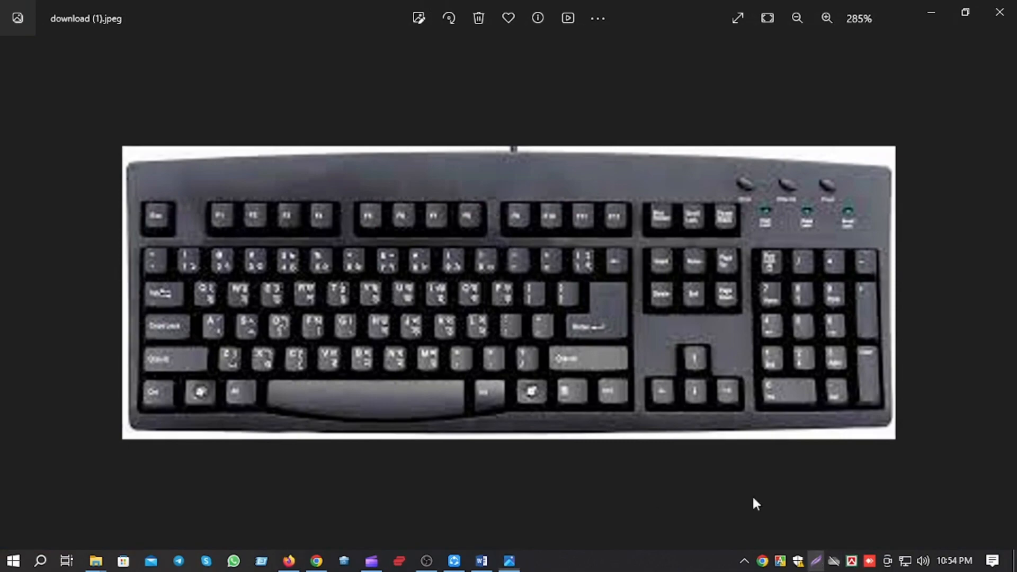
left_click_drag(542, 347, 630, 377)
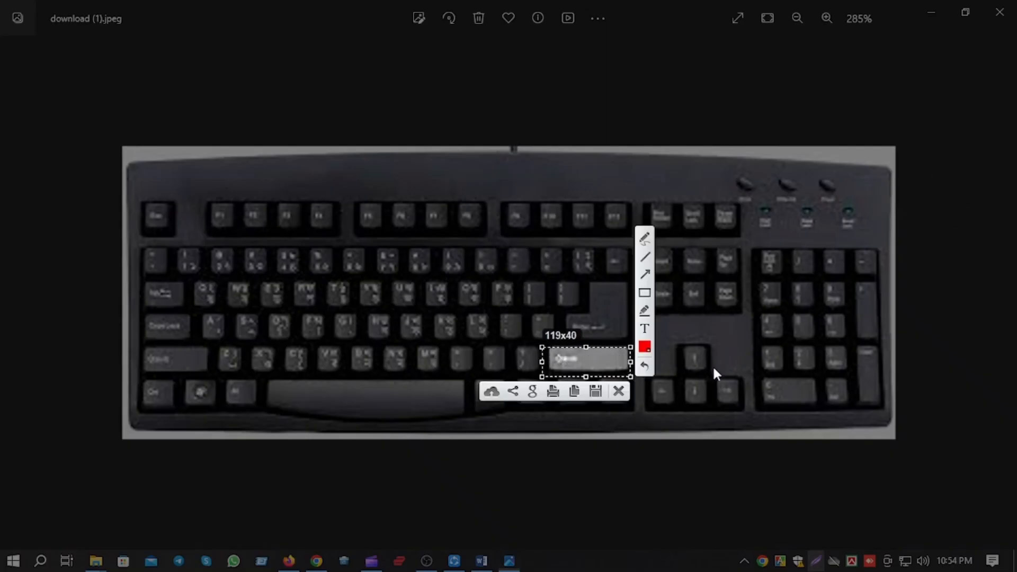
left_click(619, 392)
left_click(931, 11)
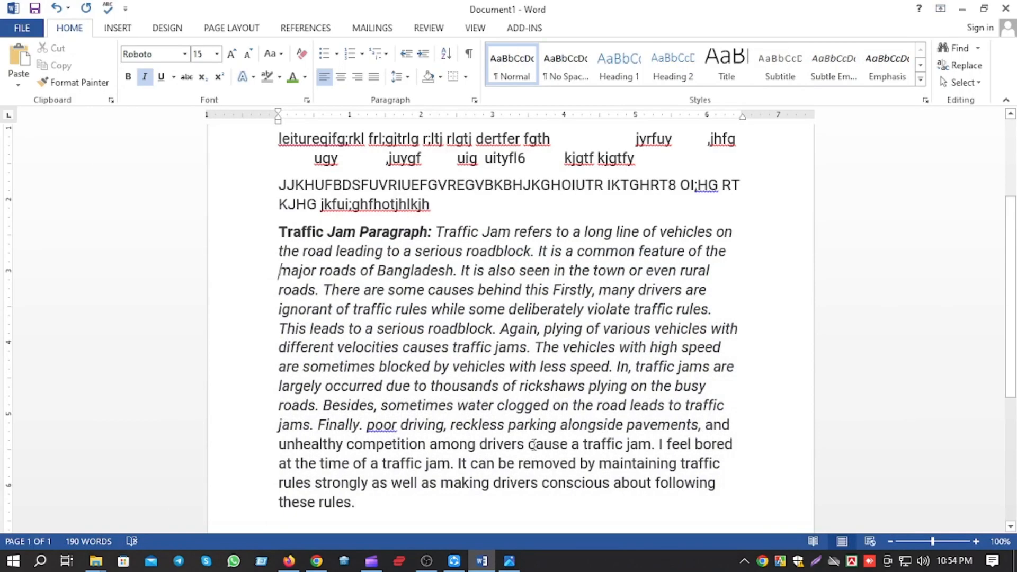
Delete the first line of sample text, directly below the Traffic Jam title in Word.
scroll(374, 389, "down", 1)
scroll(371, 366, "up", 3)
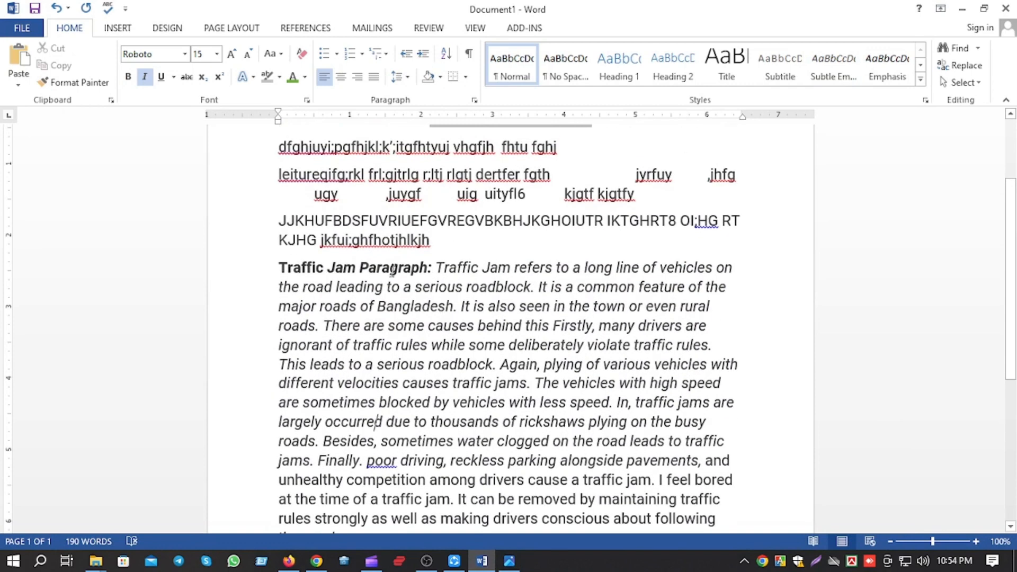
scroll(369, 343, "up", 2)
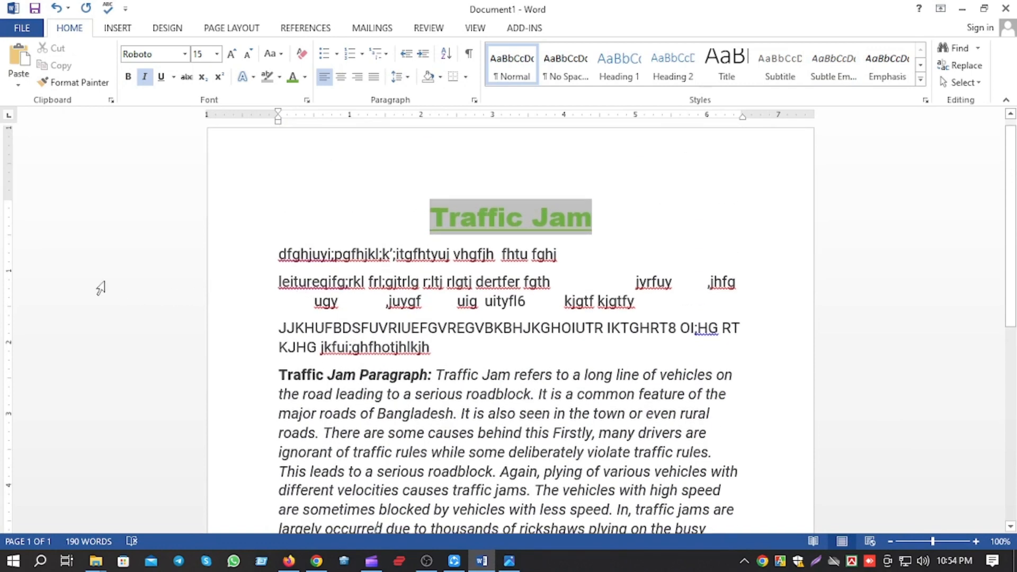
left_click(99, 284)
left_click(135, 347)
left_click(139, 263)
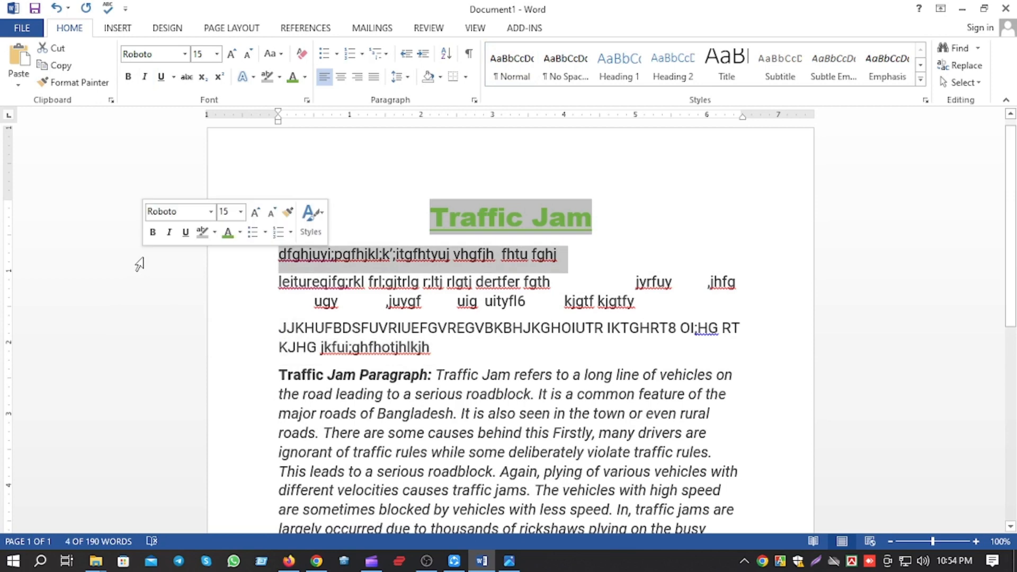
key("Delete")
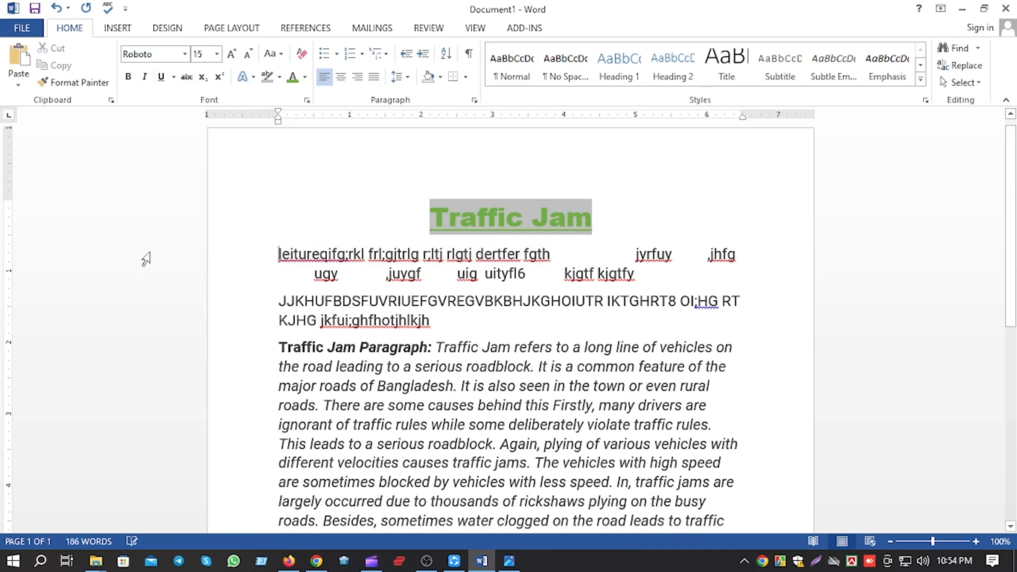
Delete the sample text between "leitureqifg;" and "IKTGHRT8".
left_click_drag(241, 241, 486, 291)
left_click(486, 291)
left_click_drag(379, 255, 487, 302)
key("Delete")
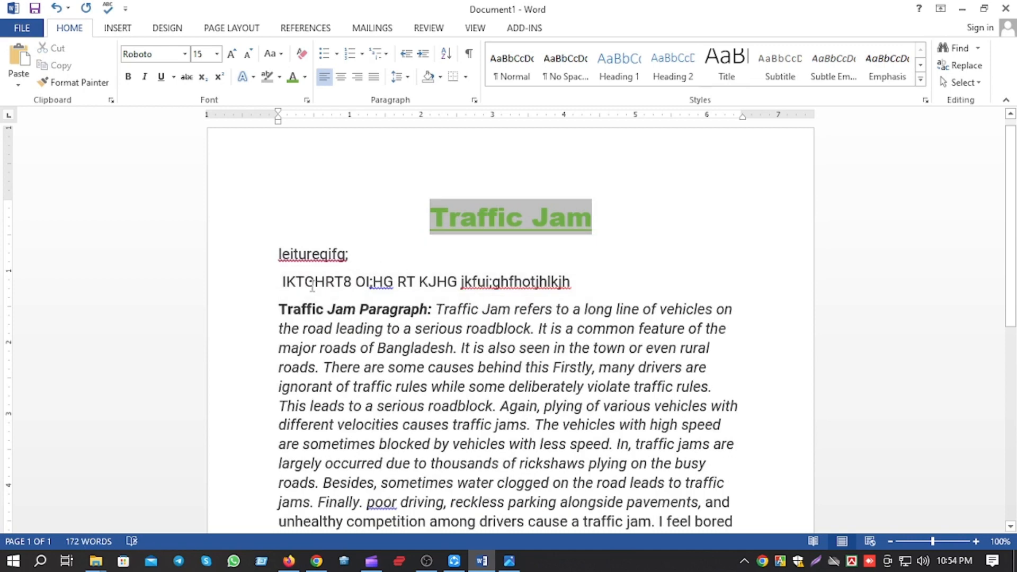
Block-select a narrow vertical strip from the title line down to the Traffic Jam paragraph's third line and delete its text.
left_click(256, 294)
left_click(416, 329)
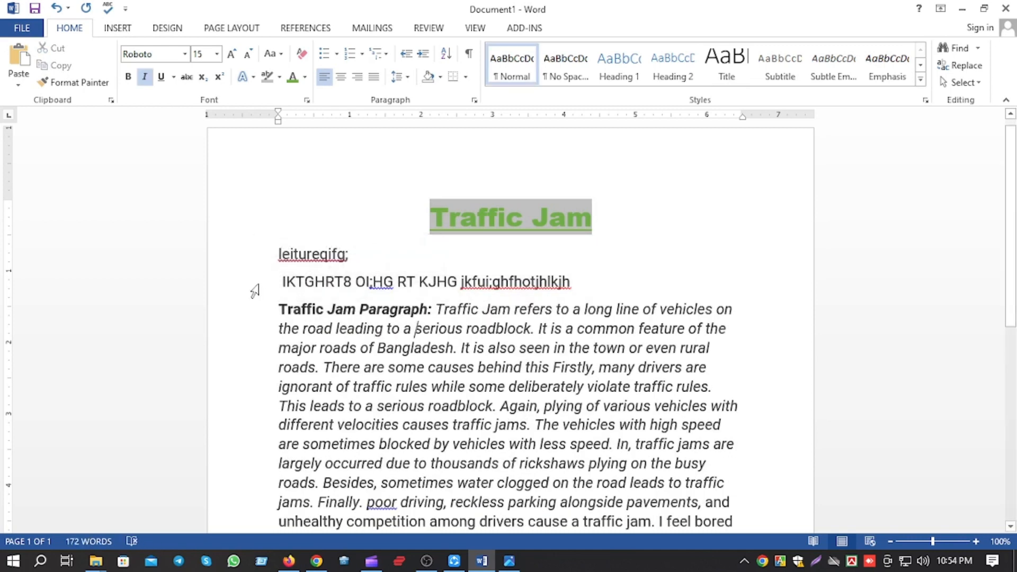
left_click_drag(241, 242, 356, 356)
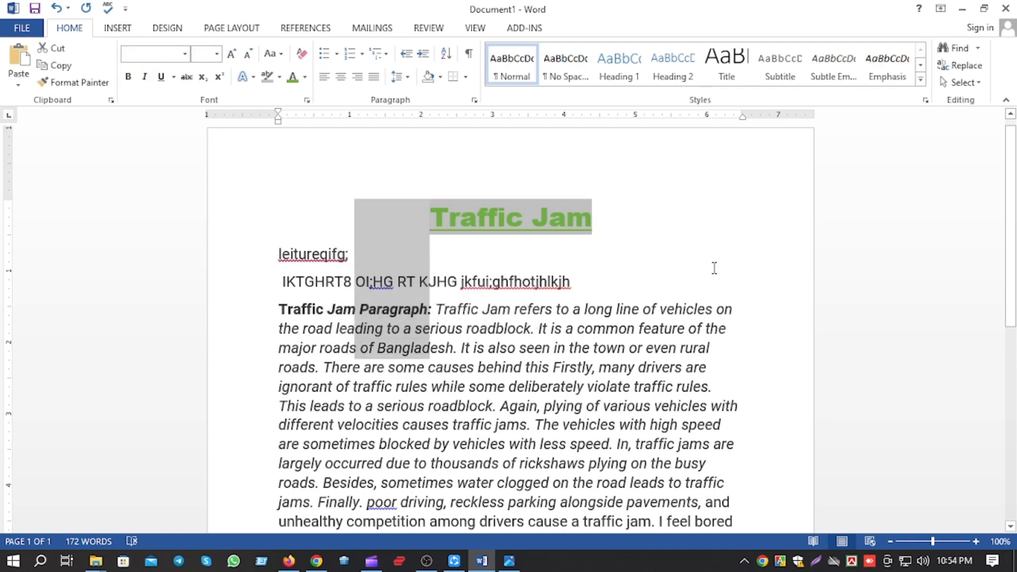
key("Delete")
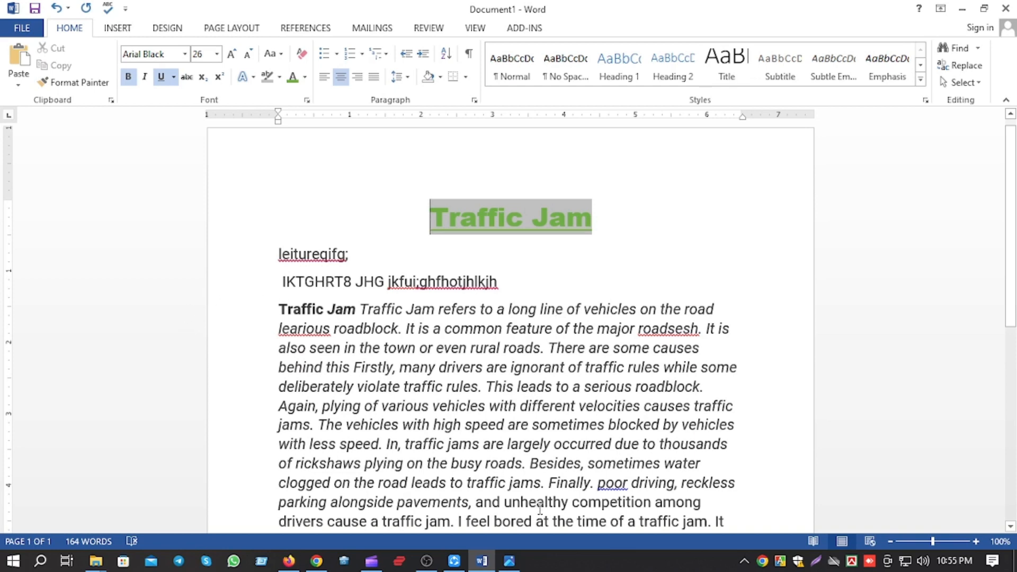
Split the Traffic Jam paragraph after "major roadsesh. It is", leaving three empty lines before "also seen in the town".
scroll(357, 520, "down", 3)
scroll(360, 371, "up", 3)
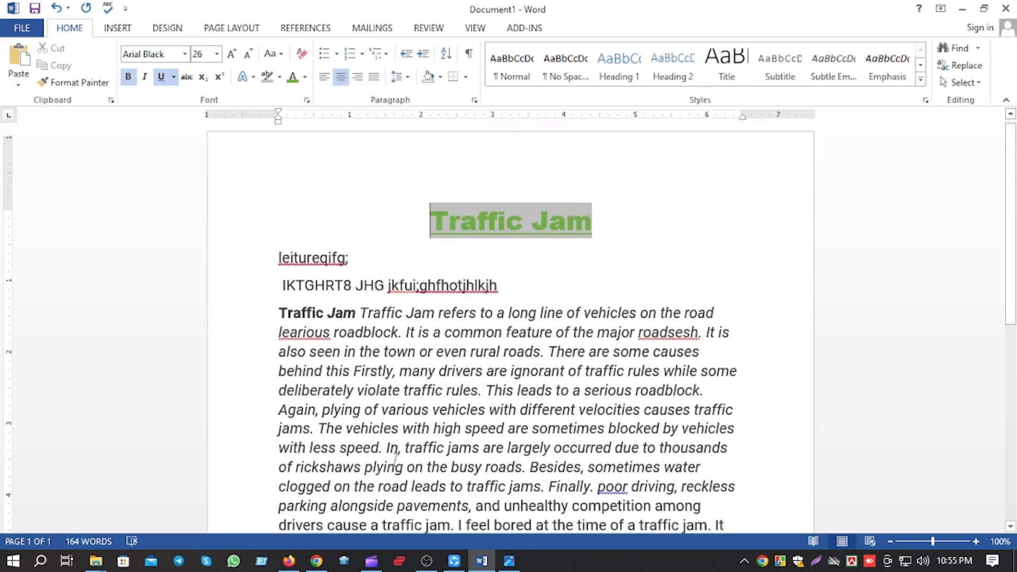
left_click(742, 333)
key("Return")
key("Return")
key("Return")
key("Return")
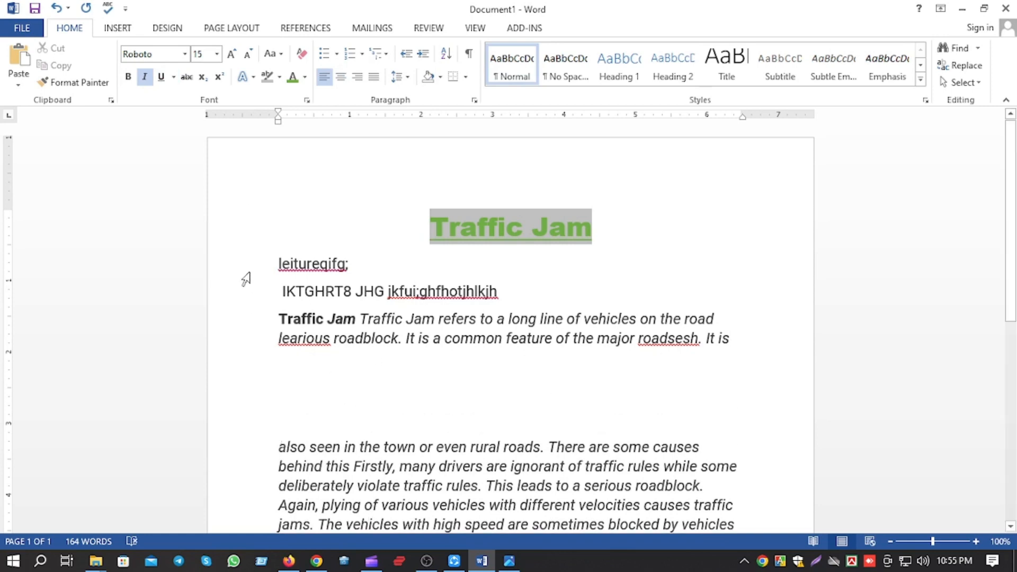
Copy the line "Traffic Jam Traffic Jam refers to a long line of vehicles on the road" and paste it into the three empty lines.
left_click(263, 323)
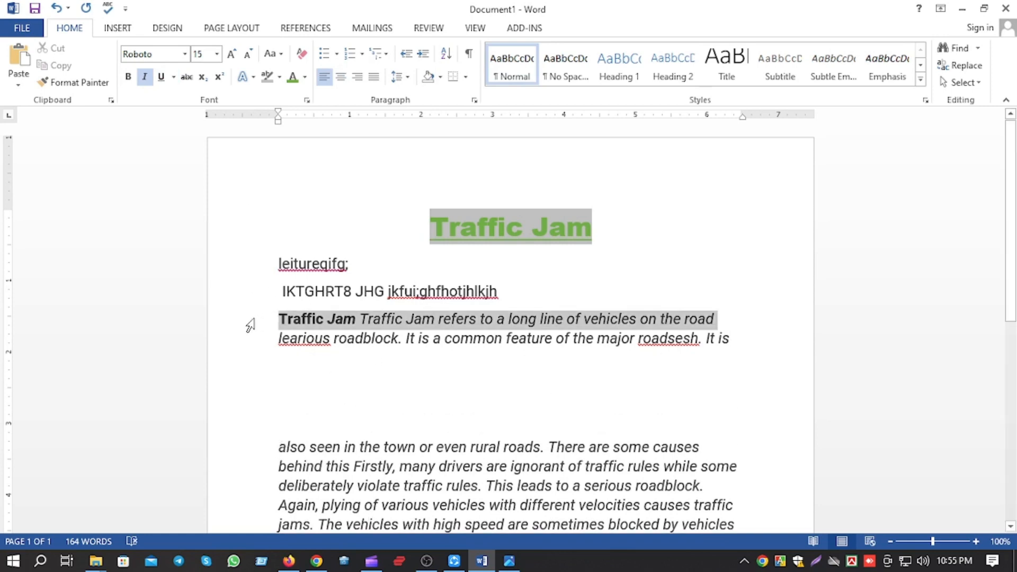
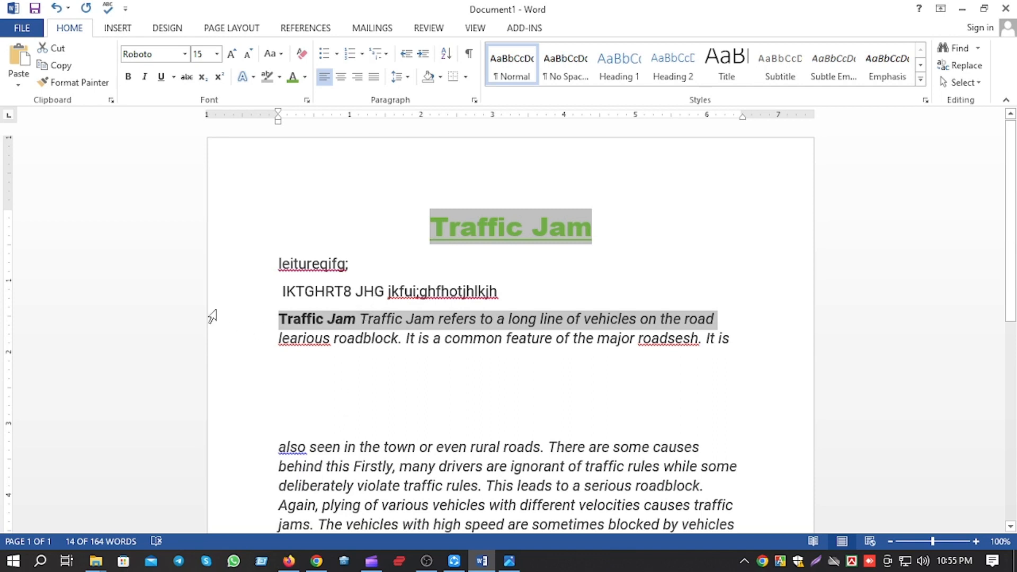
left_click(162, 320)
key("ctrl+c")
left_click(291, 363)
key("ctrl+v")
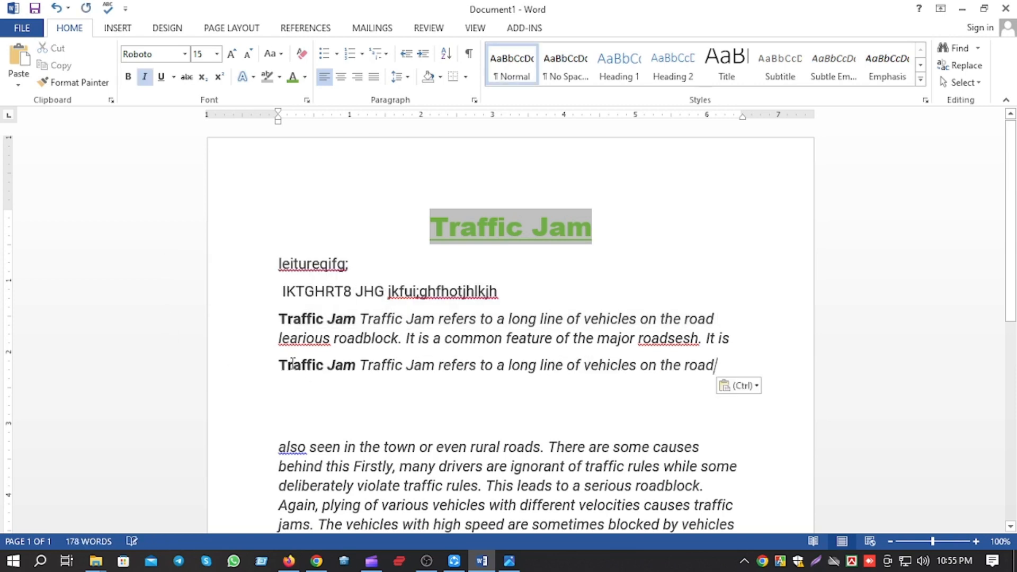
key("ctrl+v")
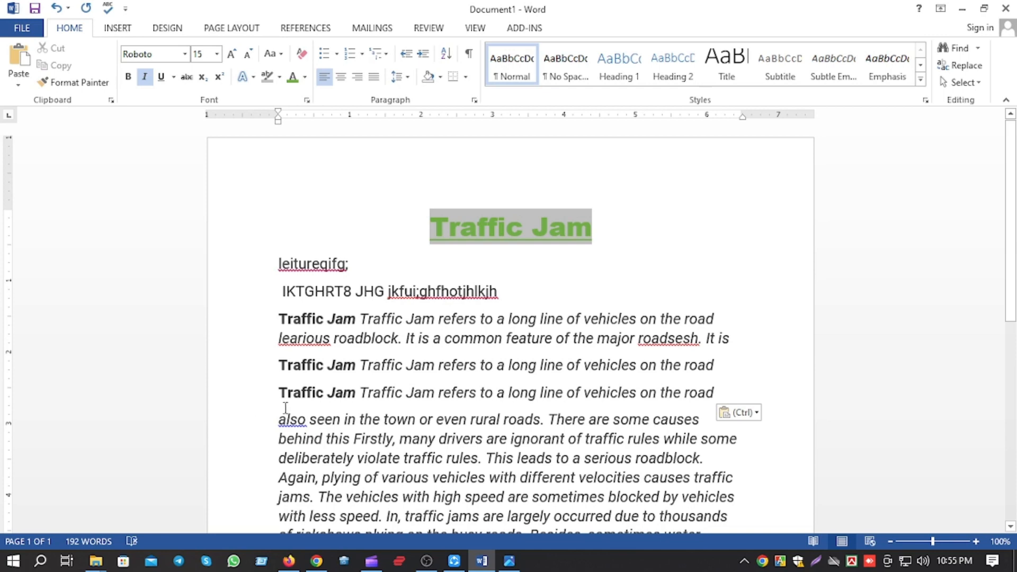
key("ctrl+v")
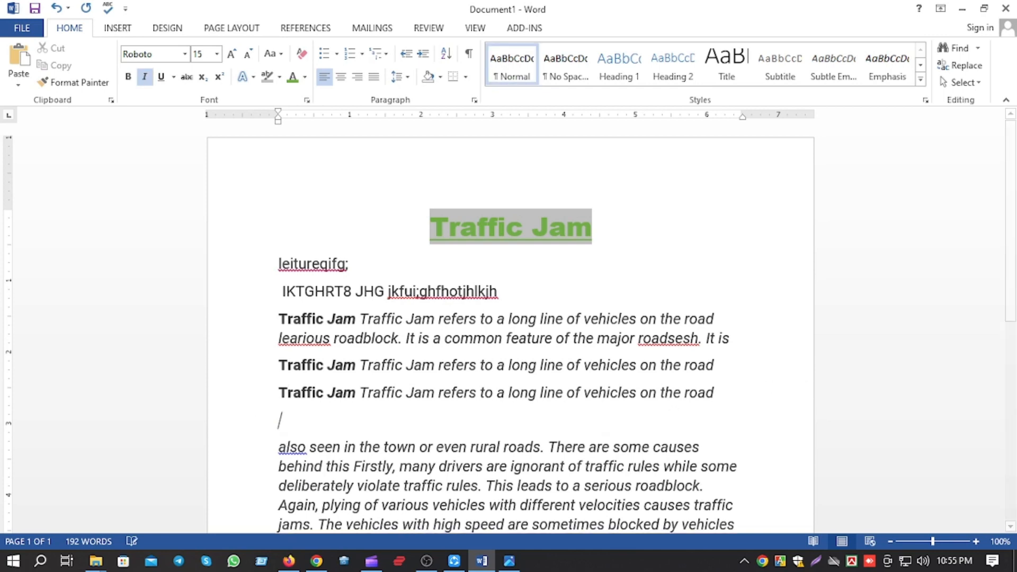
Delete "The vehicles with high speed are sometimes" from the paragraph beginning "also seen in the town".
scroll(758, 408, "down", 2)
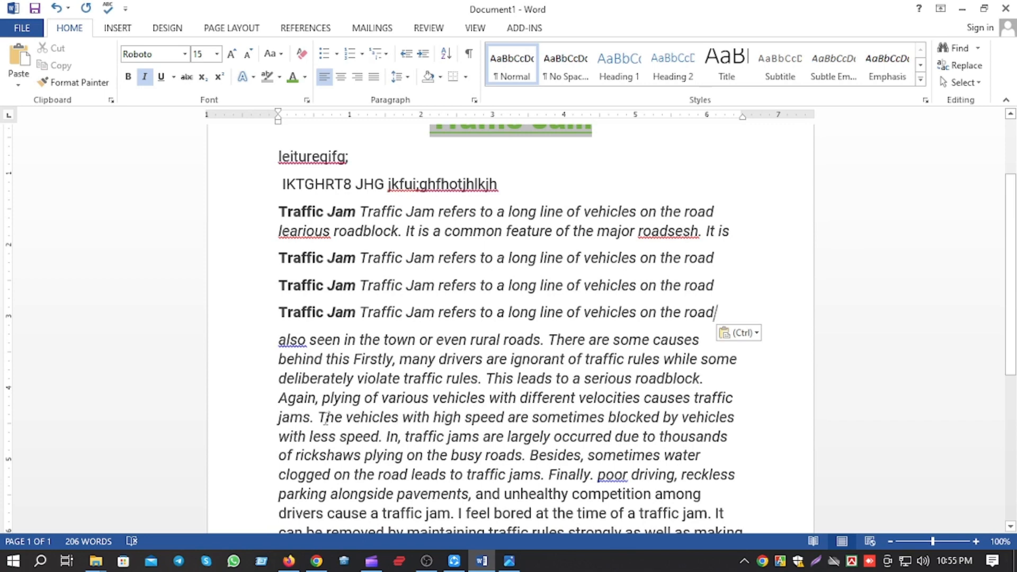
left_click_drag(319, 419, 562, 418)
key("Delete")
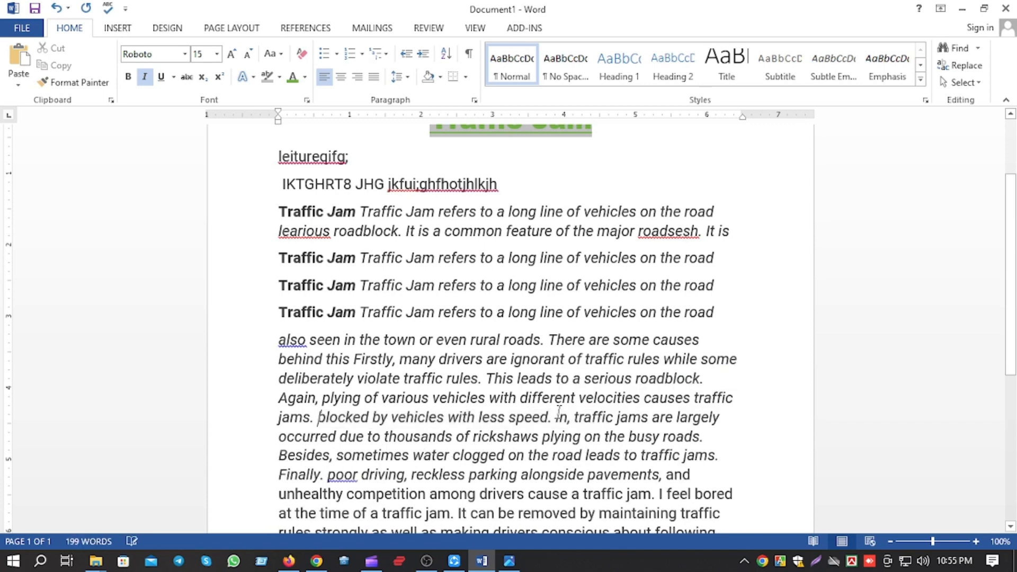
Paste the copied line "Traffic Jam Traffic Jam refers to a long line of vehicles on the road" before "blocked by vehicles with less speed".
key("ctrl+v")
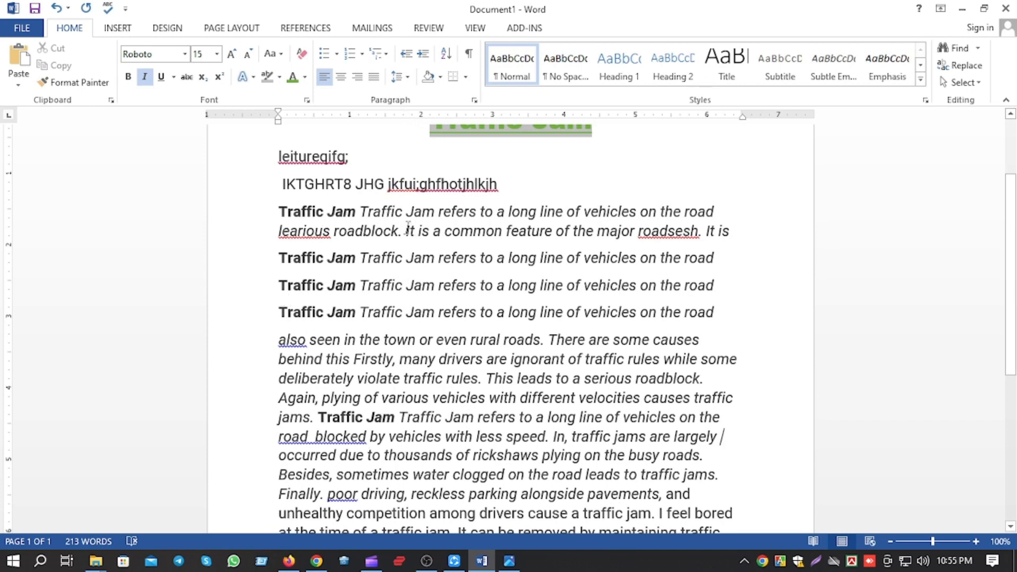
Move the sentence "It is a common feature of the major roadsesh" from after "learious roadblock." to the document's end, after "these rules.".
left_click_drag(408, 229, 700, 232)
key("ctrl+c")
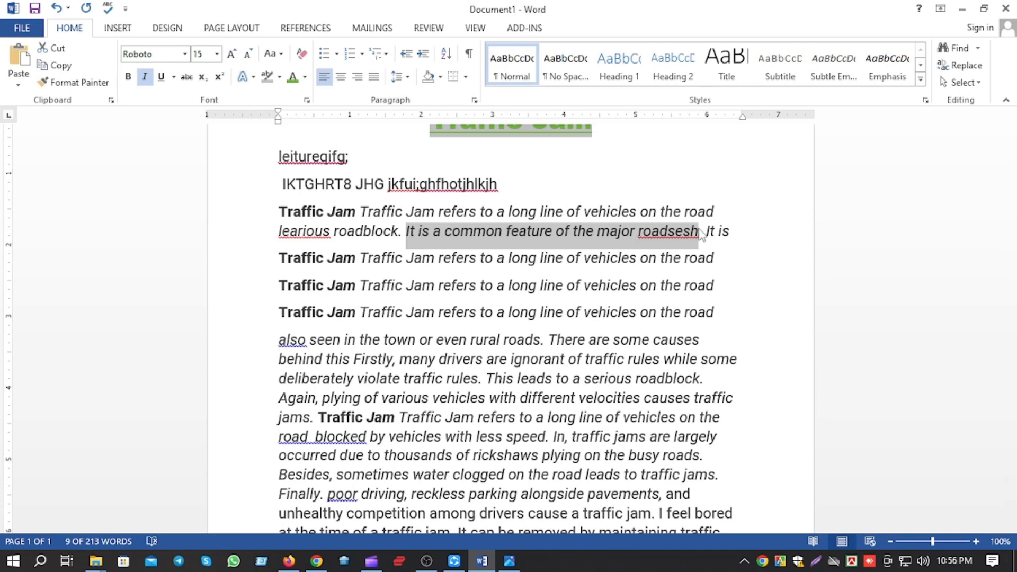
key("Delete")
scroll(583, 318, "down", 5)
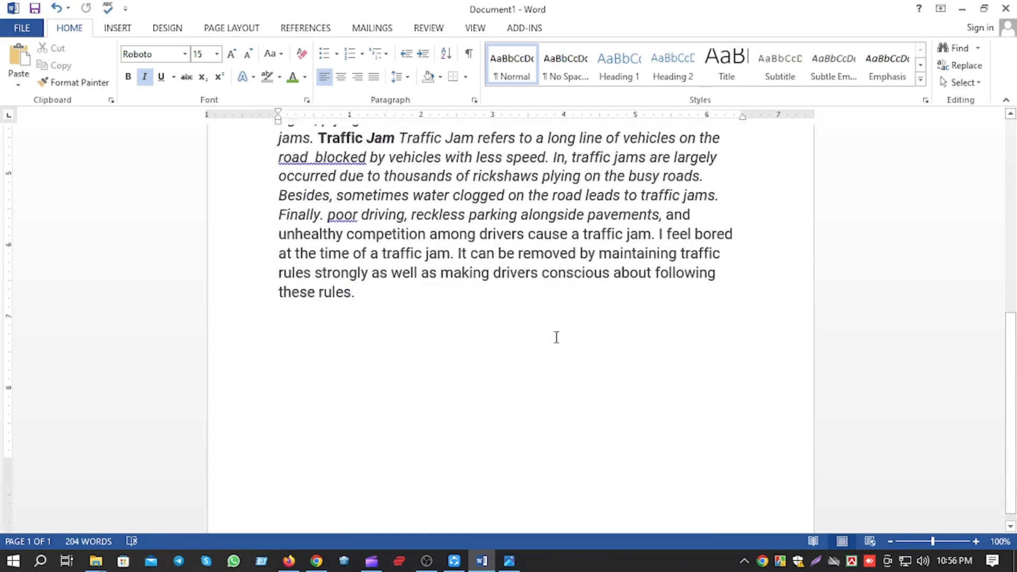
scroll(557, 337, "up", 10)
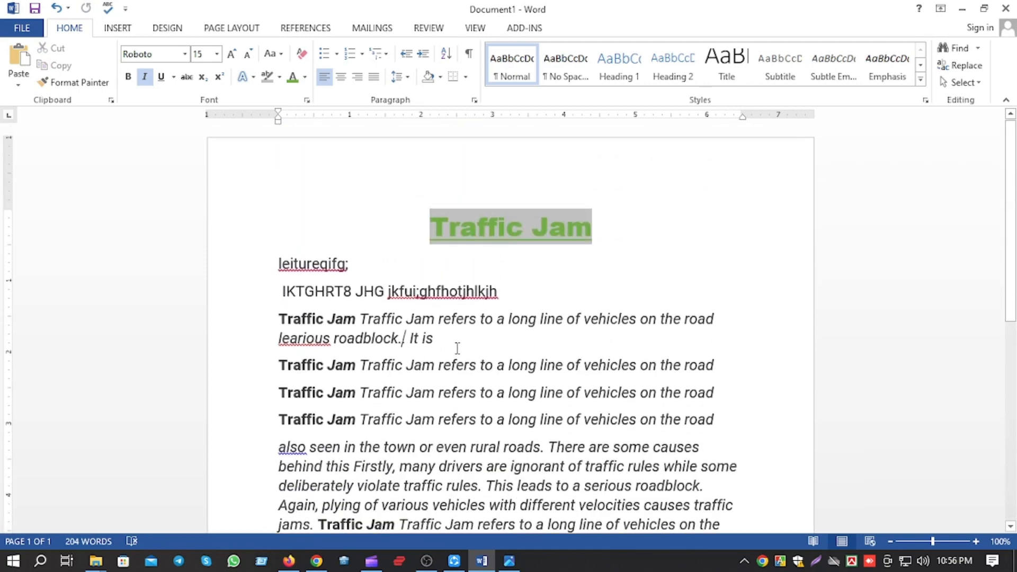
type(".")
scroll(465, 344, "down", 6)
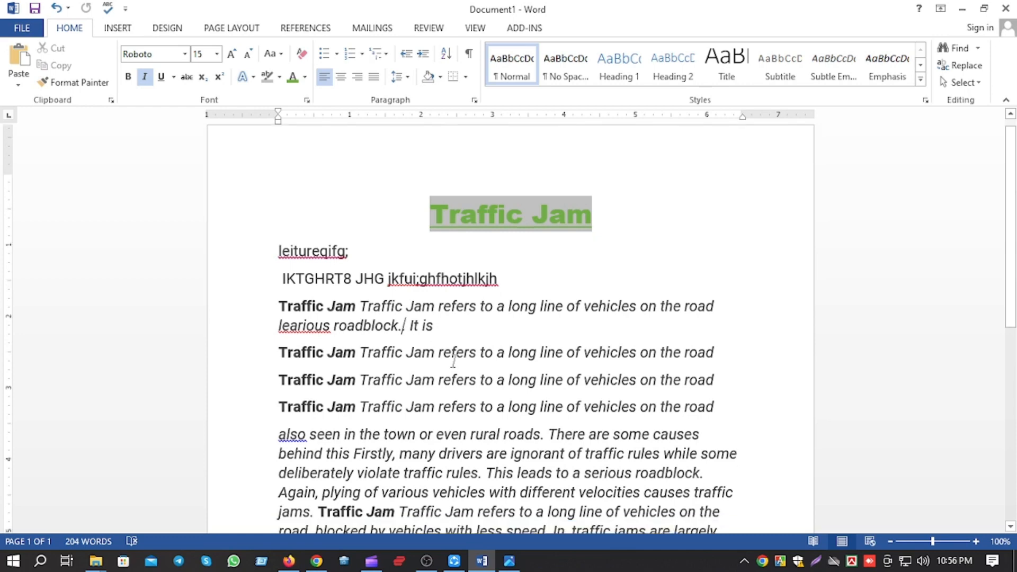
left_click(376, 326)
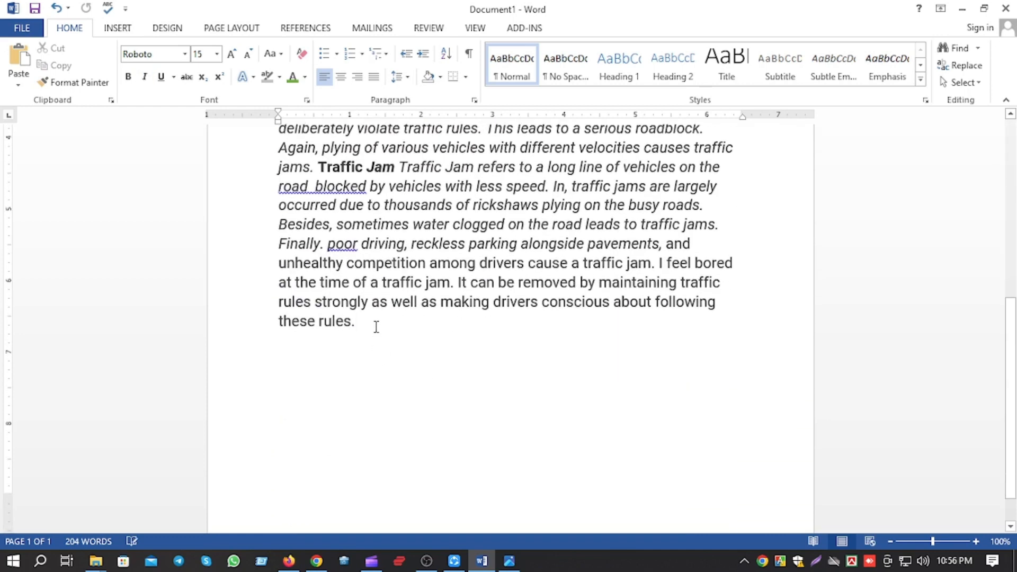
key("ctrl+v")
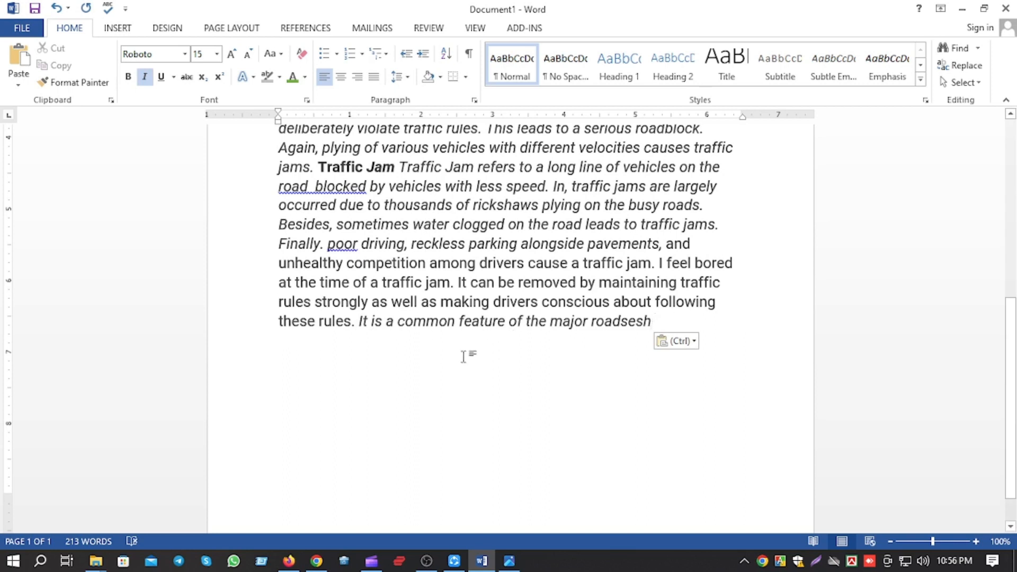
Undo the last paste at the document's end, and paste the cut sentence after "these rules." again.
scroll(506, 403, "up", 3)
scroll(506, 384, "up", 5)
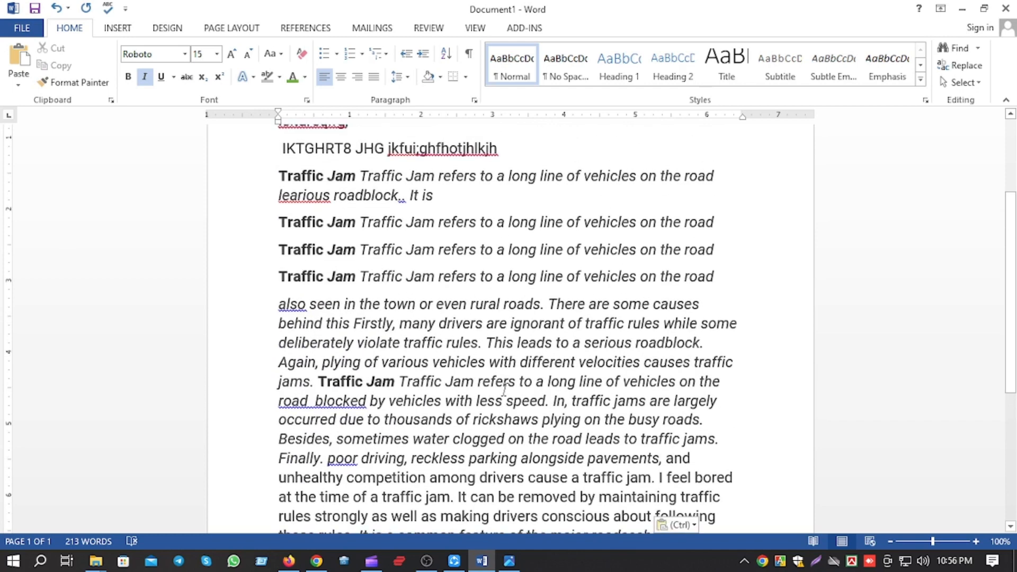
scroll(513, 447, "down", 2)
scroll(512, 446, "down", 3)
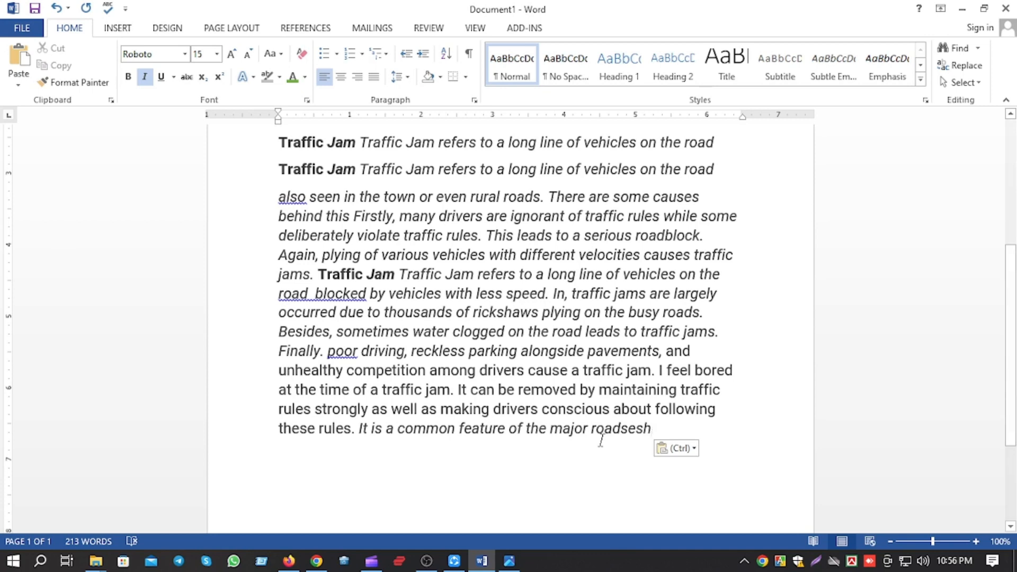
key("ctrl+z")
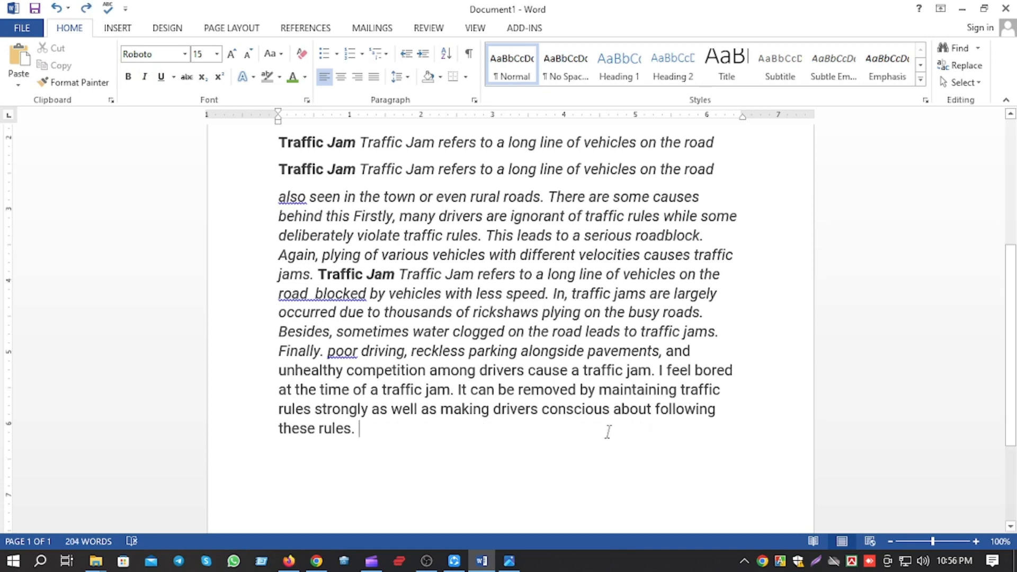
scroll(544, 429, "up", 3)
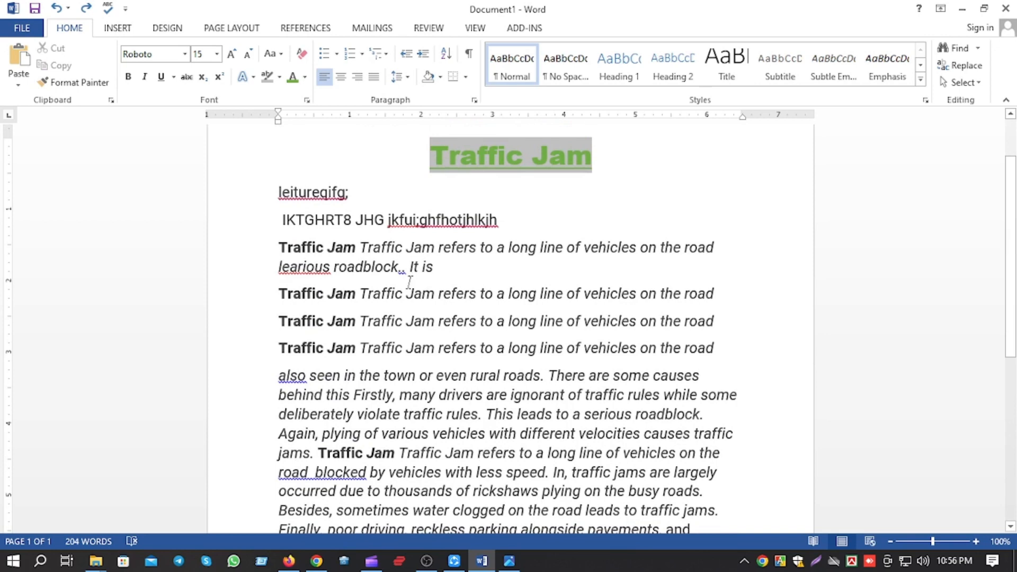
scroll(727, 339, "down", 1)
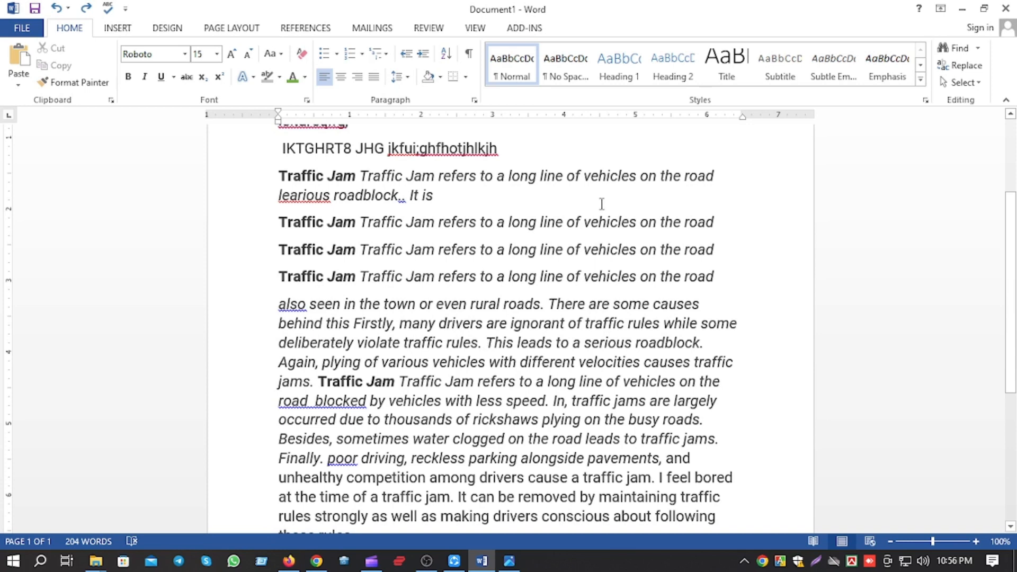
scroll(463, 395, "down", 3)
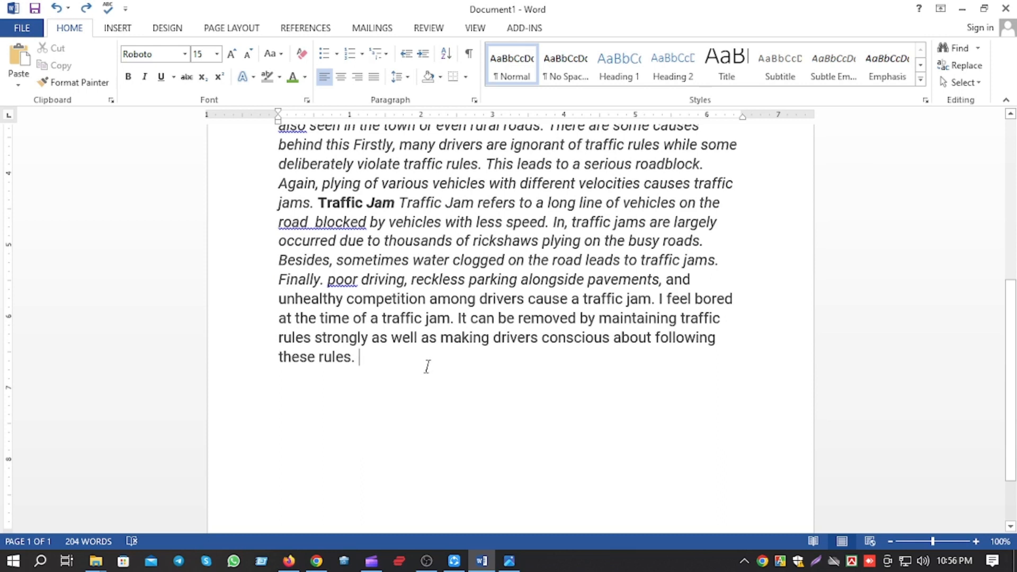
key("ctrl+v")
left_click_drag(657, 386, 427, 320)
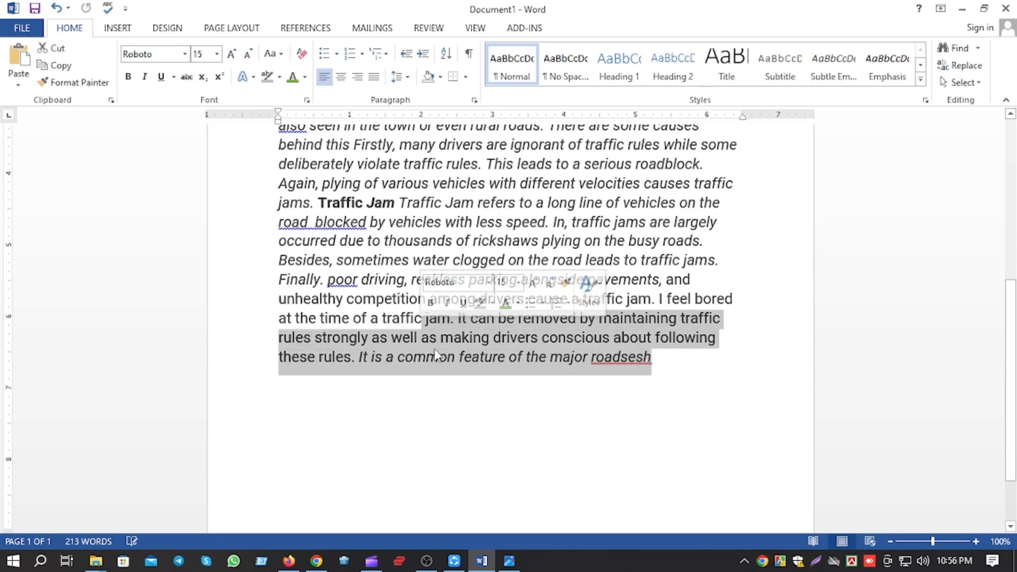
left_click(583, 427)
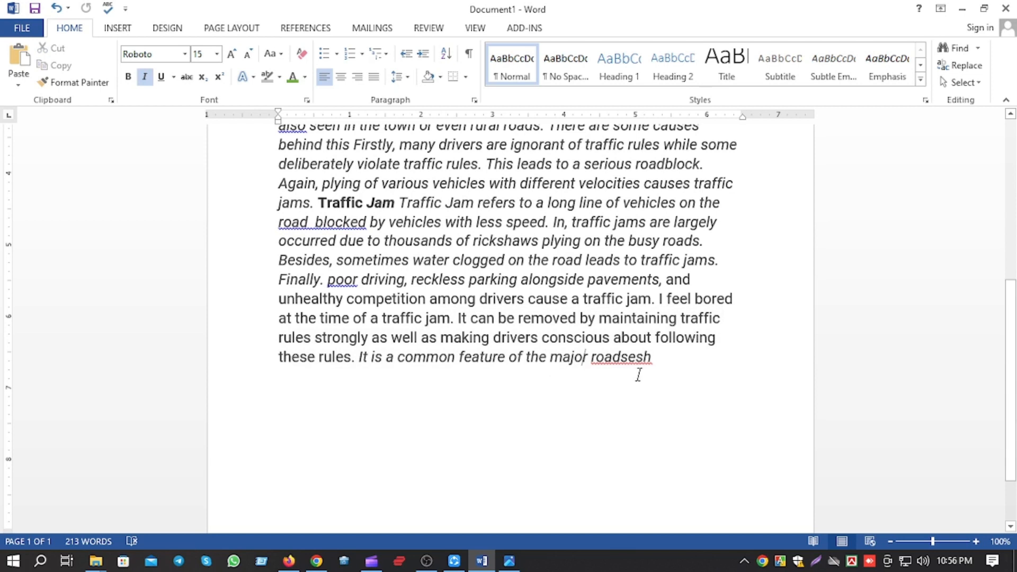
left_click_drag(651, 360, 370, 367)
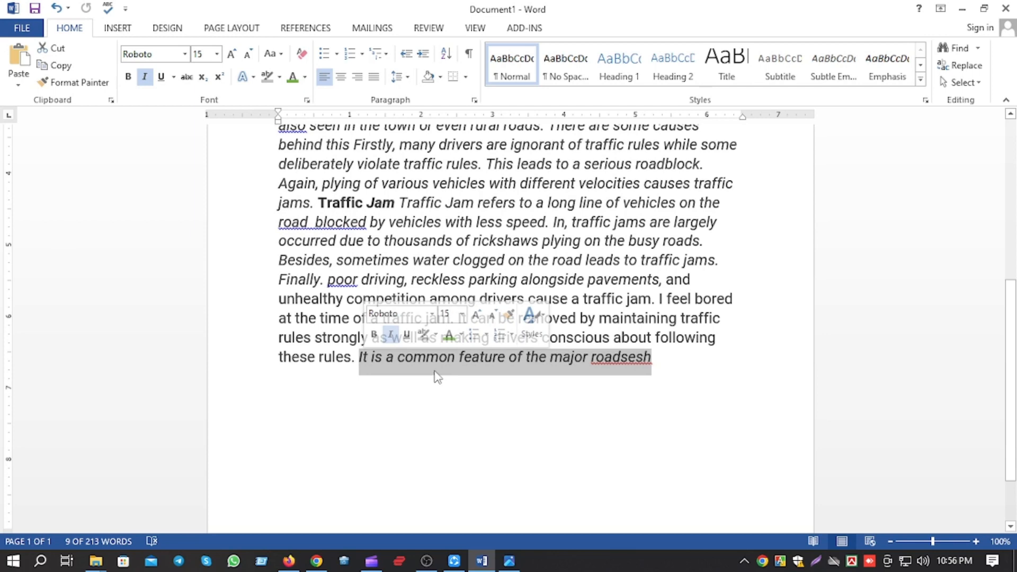
left_click(501, 373)
scroll(415, 402, "up", 5)
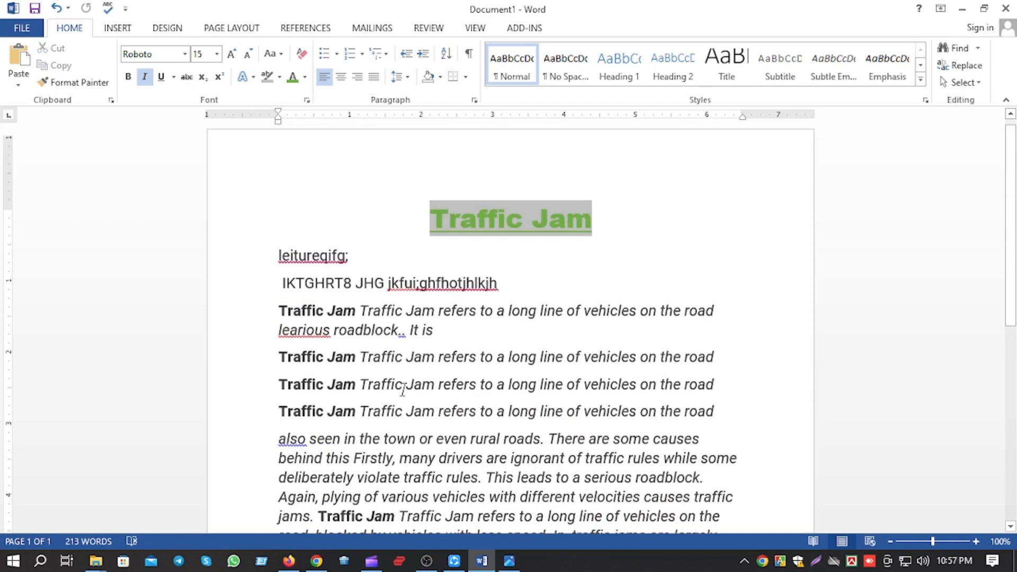
left_click_drag(261, 174, 619, 532)
left_click(621, 401)
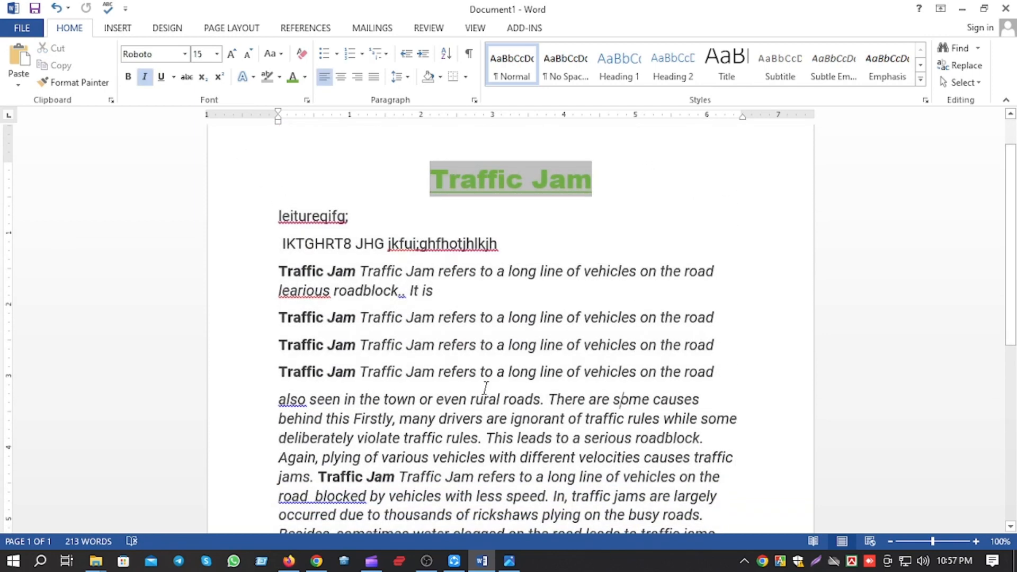
scroll(486, 388, "up", 1)
left_click(510, 354)
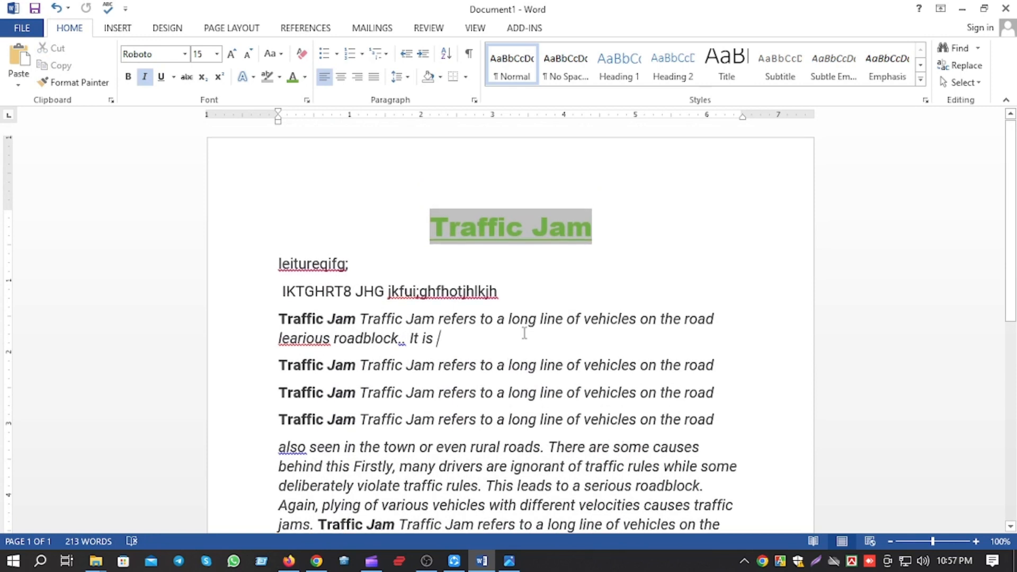
Start saving the document on this computer and browse to the Documents folder as the save location.
key("ctrl+s")
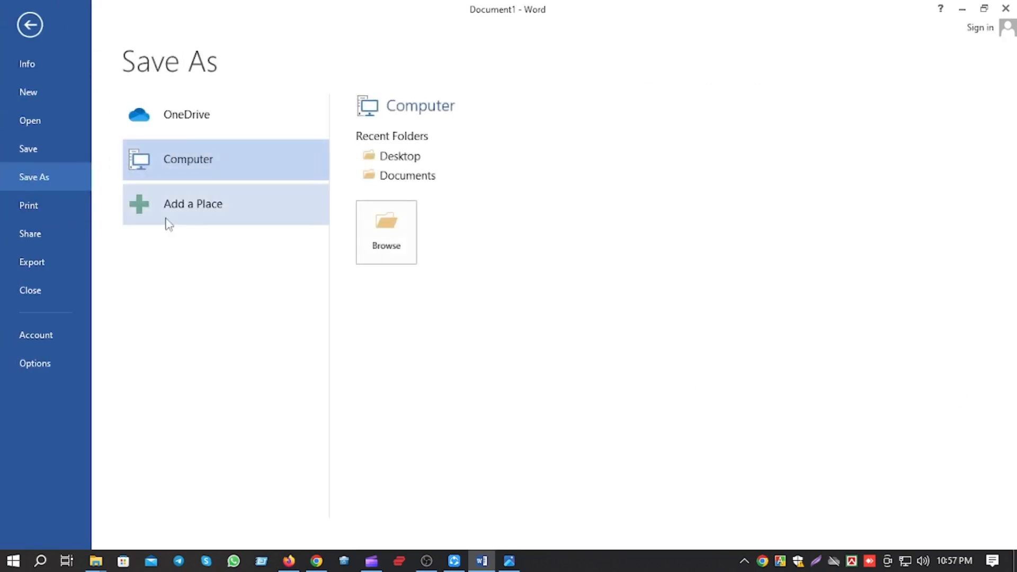
left_click(389, 240)
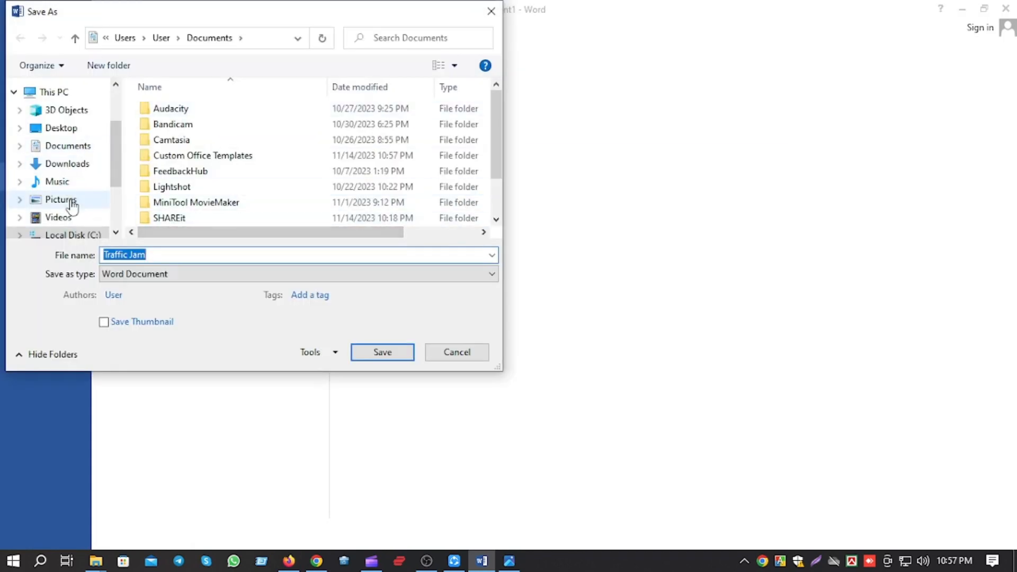
left_click(86, 151)
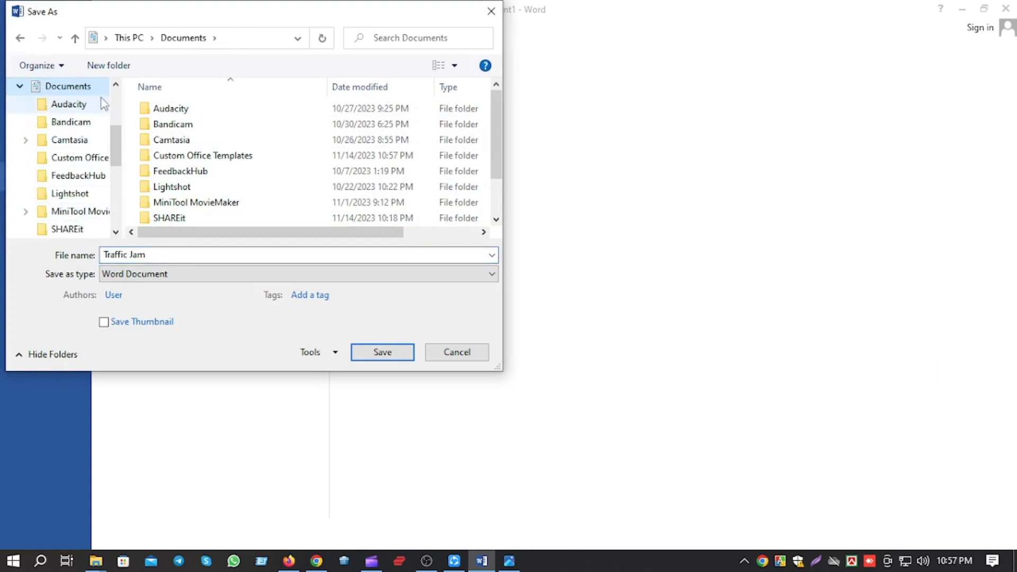
left_click(491, 11)
left_click(387, 233)
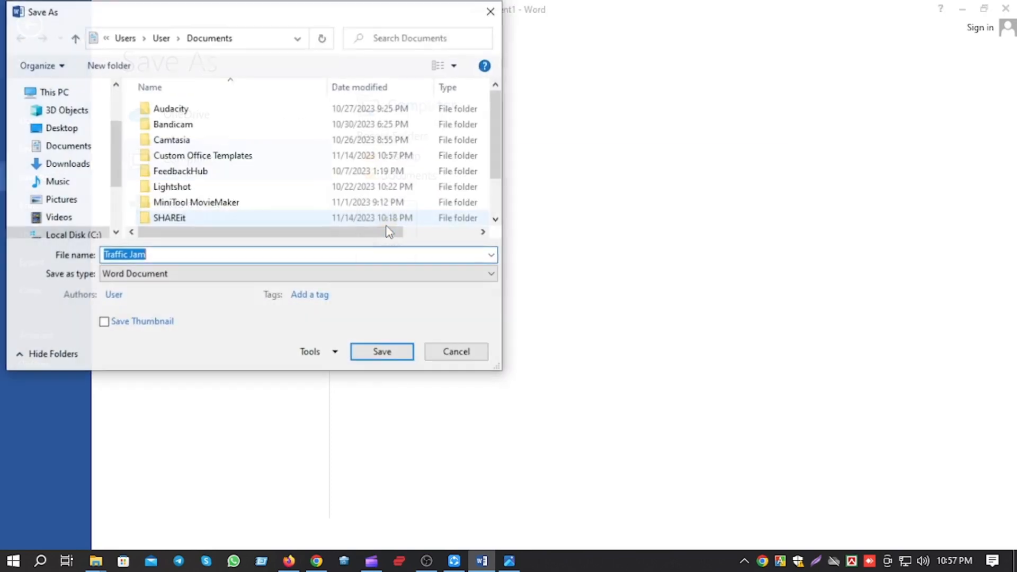
left_click(68, 146)
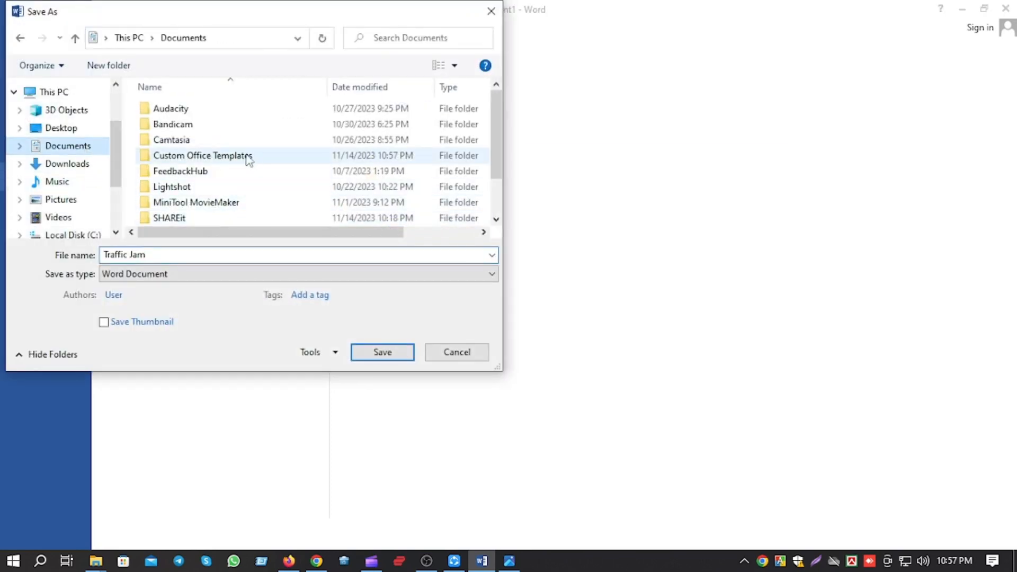
scroll(248, 174, "down", 1)
scroll(235, 182, "up", 1)
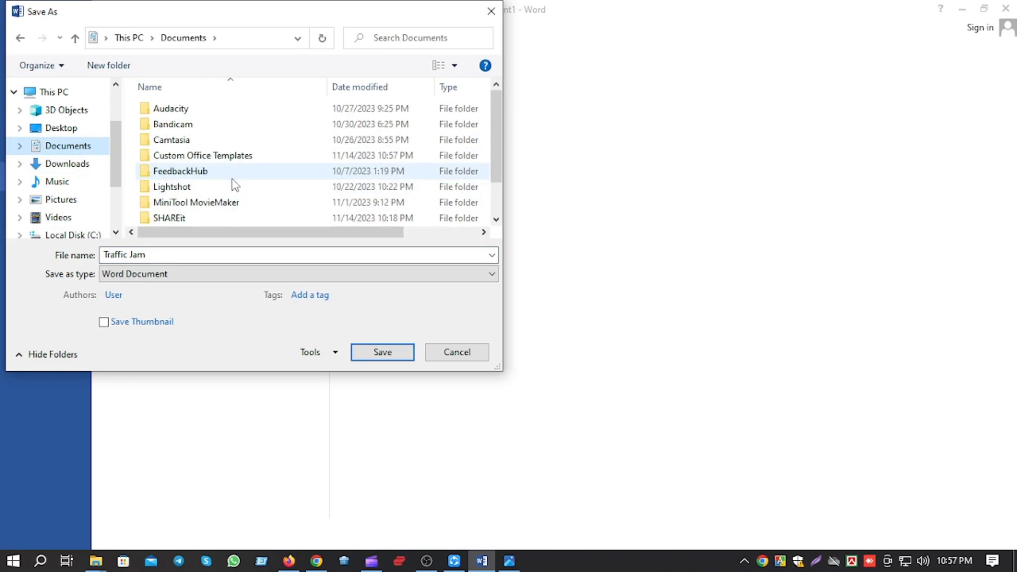
Create a new folder named "A M TECH" inside the Documents folder.
right_click(135, 105)
mouse_move(110, 258)
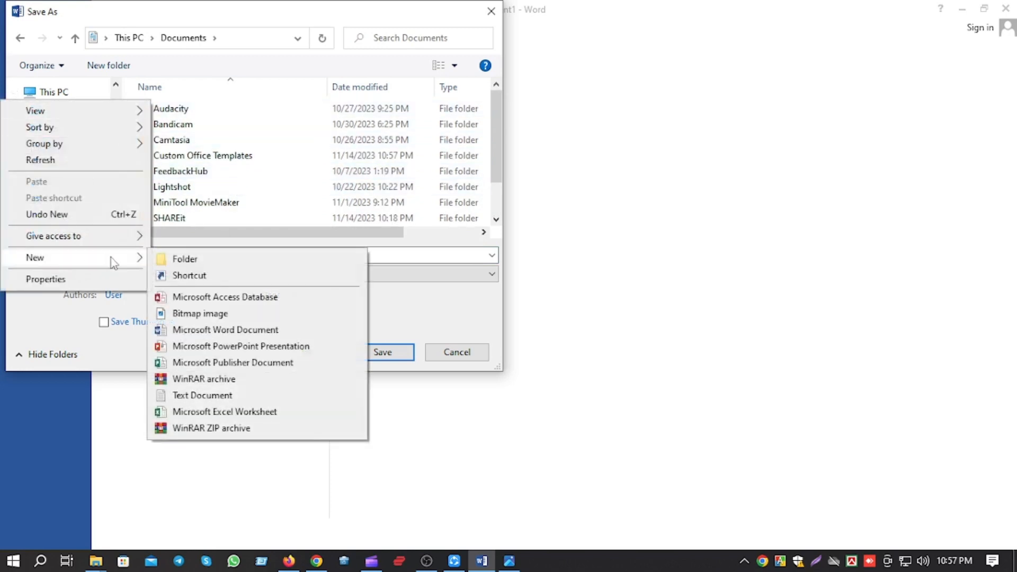
left_click(178, 258)
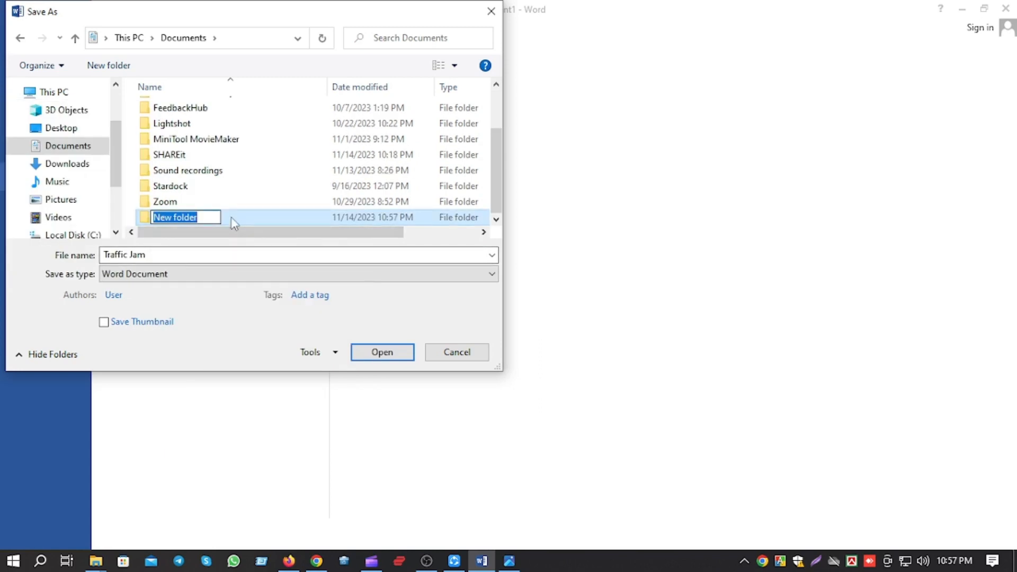
type("A M TECH")
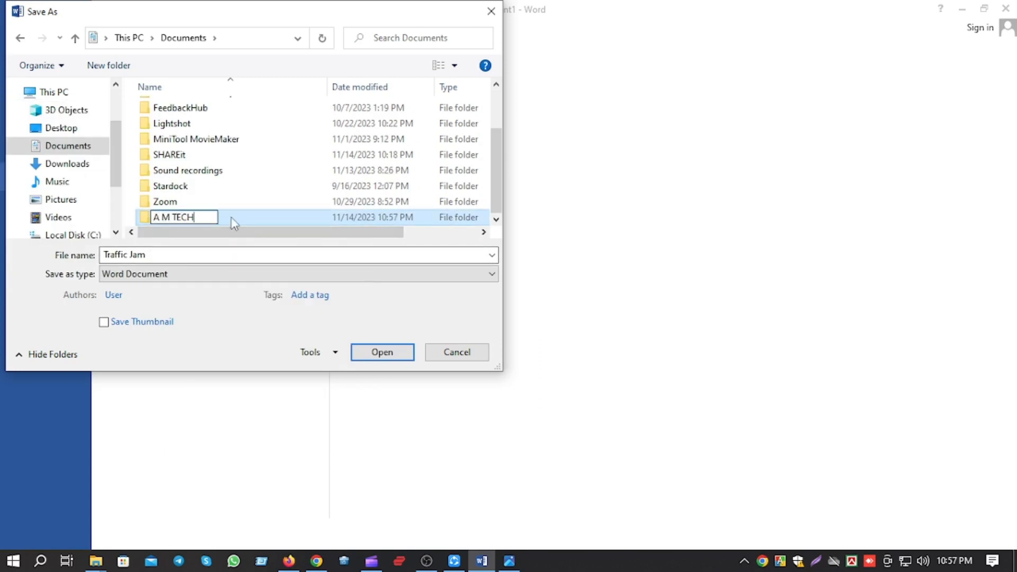
key("Return")
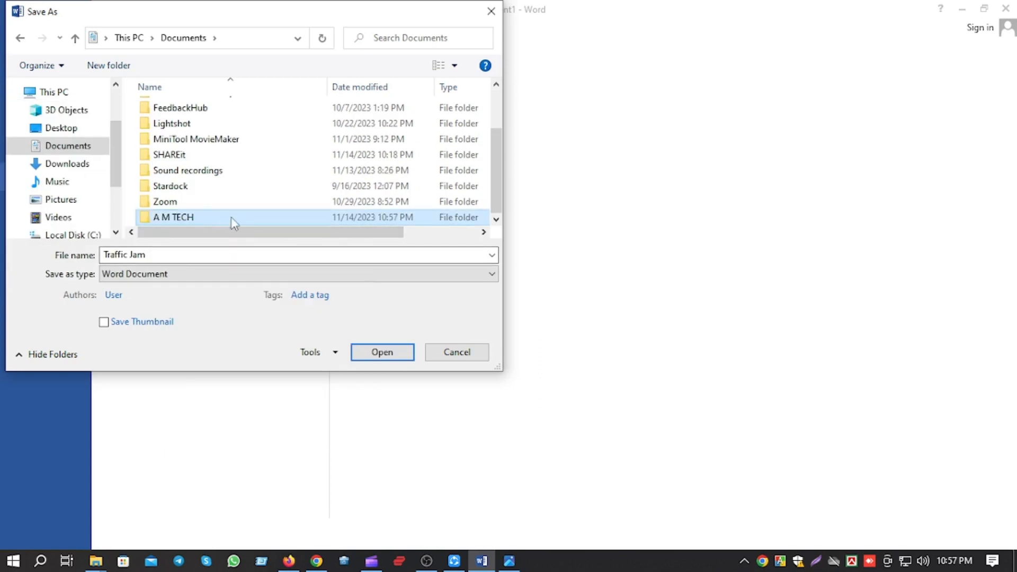
Save the document in the A M TECH folder under the name "Traffic Jam" as a Word Document.
double_click(236, 217)
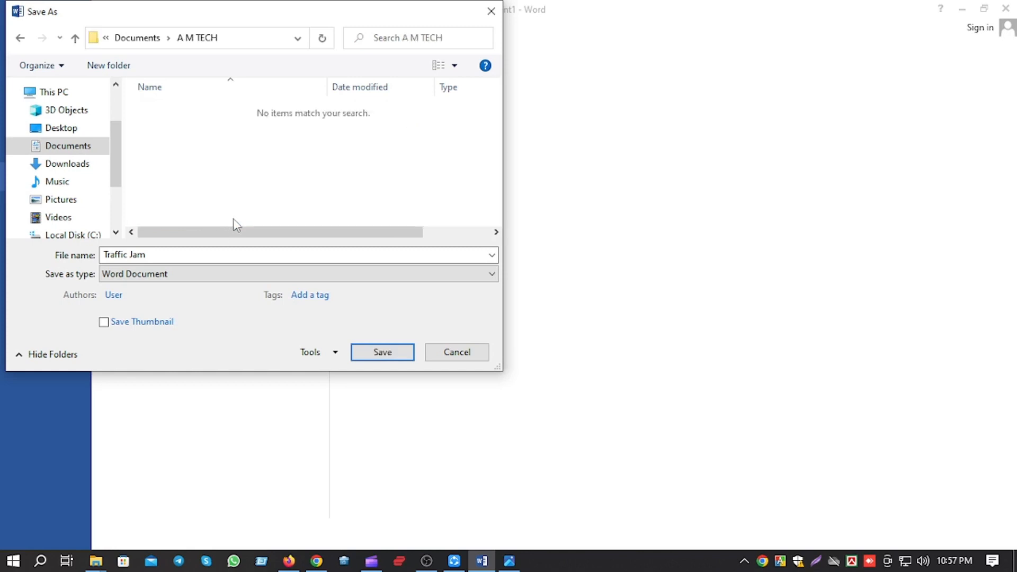
left_click(183, 255)
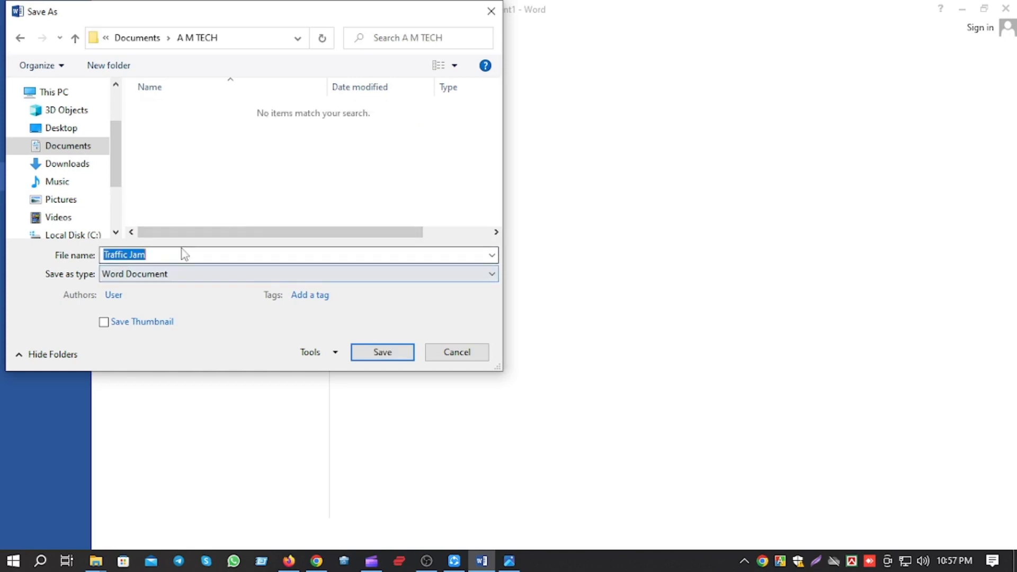
left_click(182, 255)
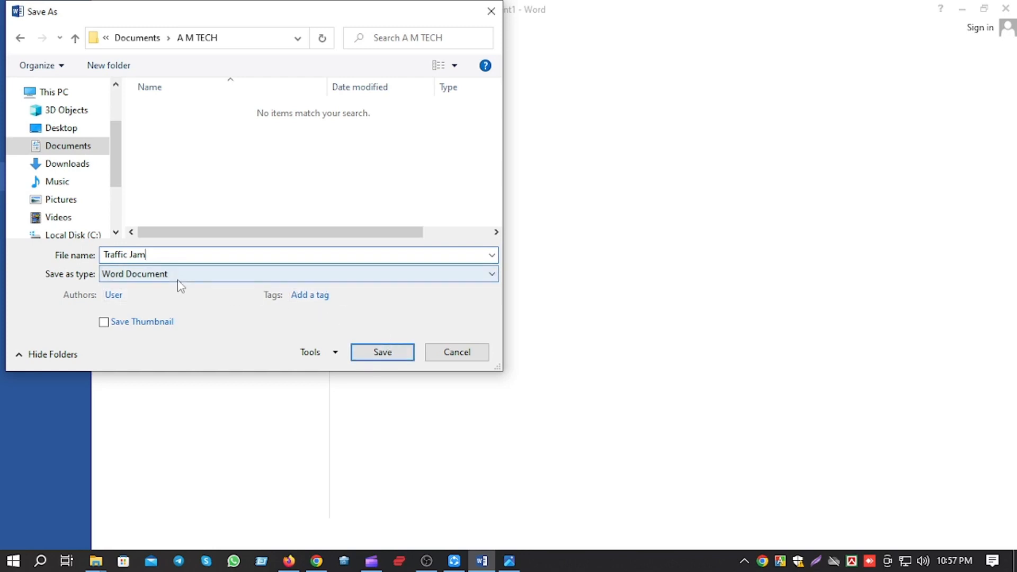
left_click(215, 276)
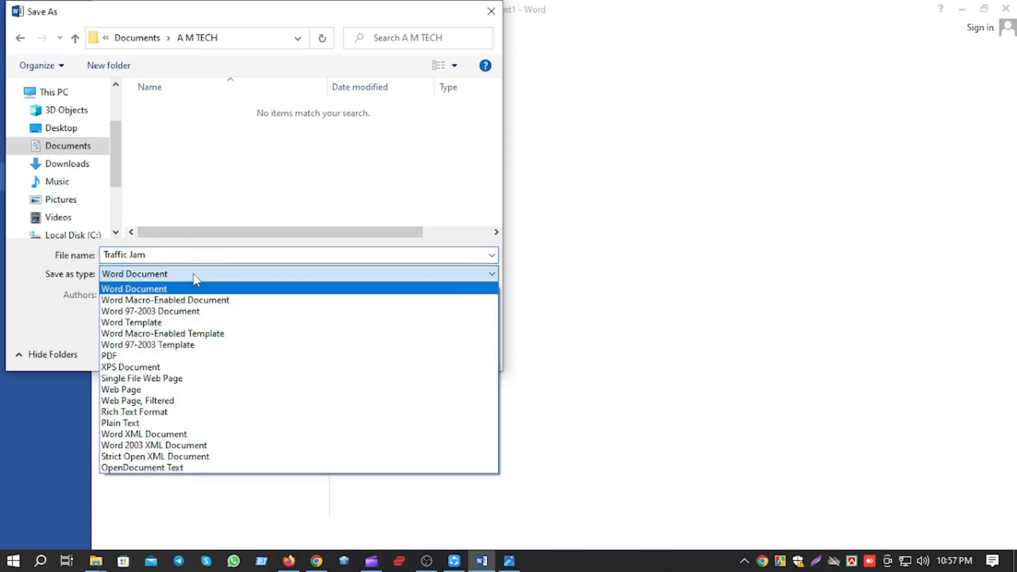
left_click(214, 271)
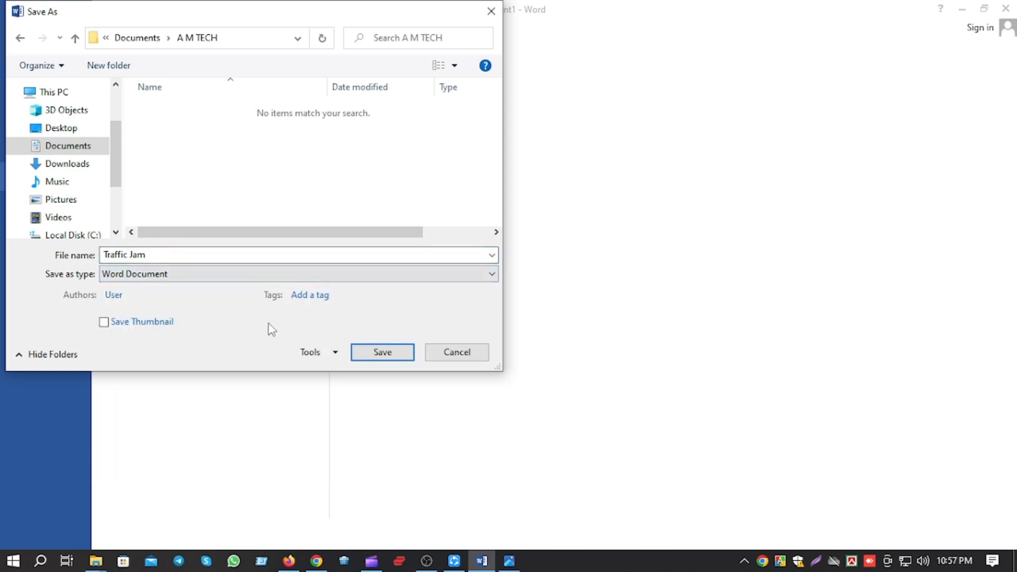
left_click(387, 355)
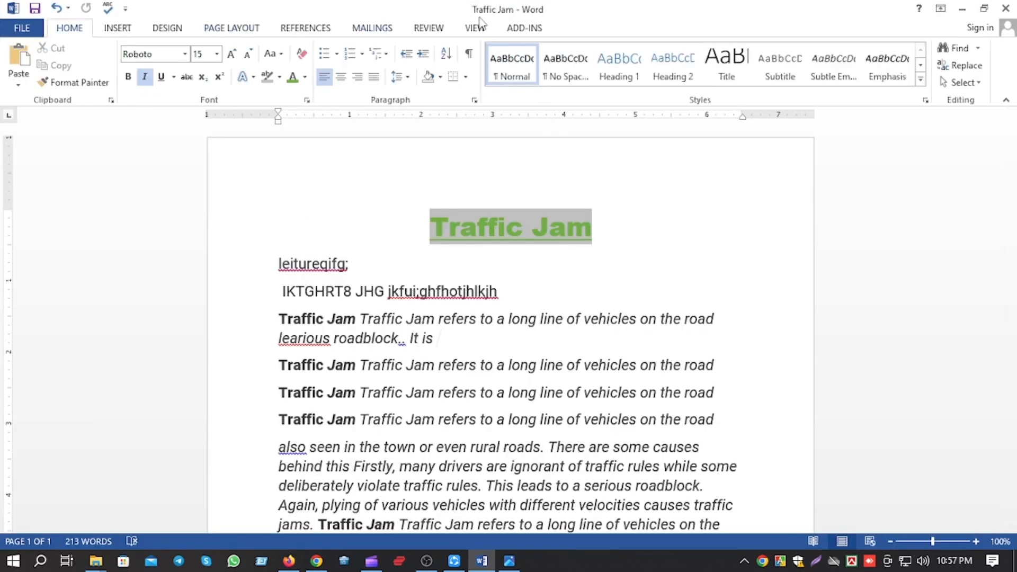
View the list of recent documents and close the Traffic Jam document.
left_click(23, 29)
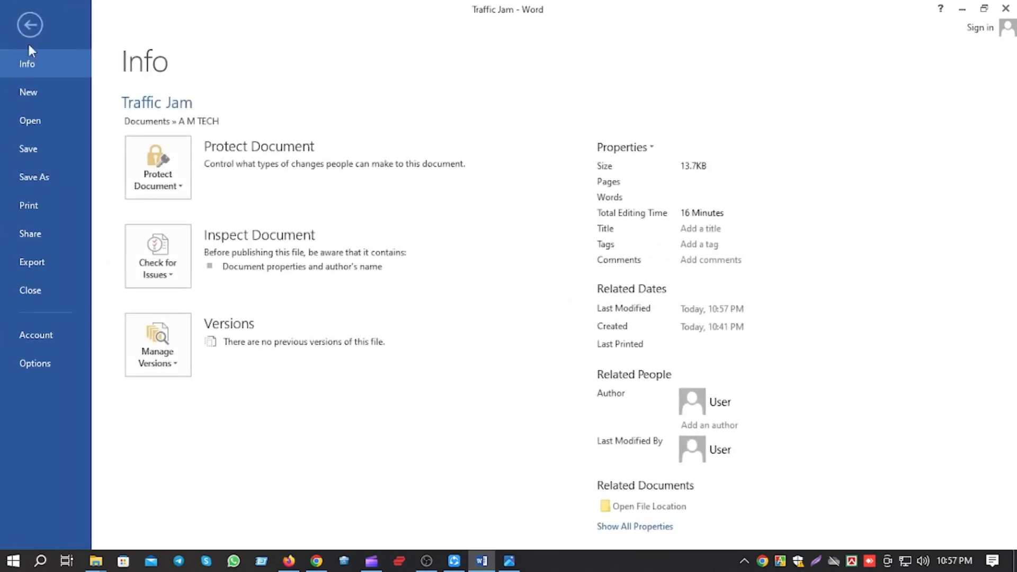
left_click(39, 119)
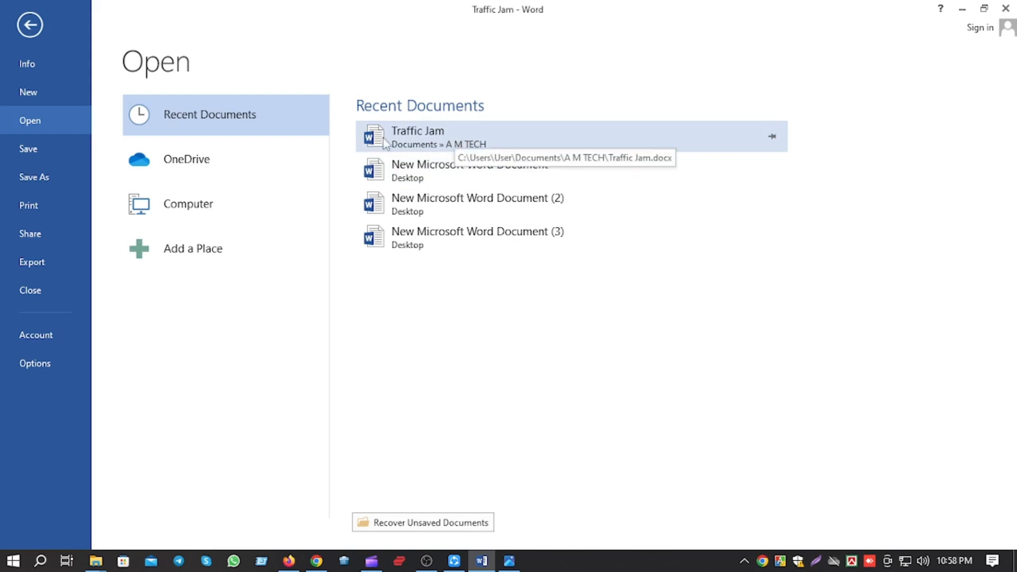
left_click(1007, 8)
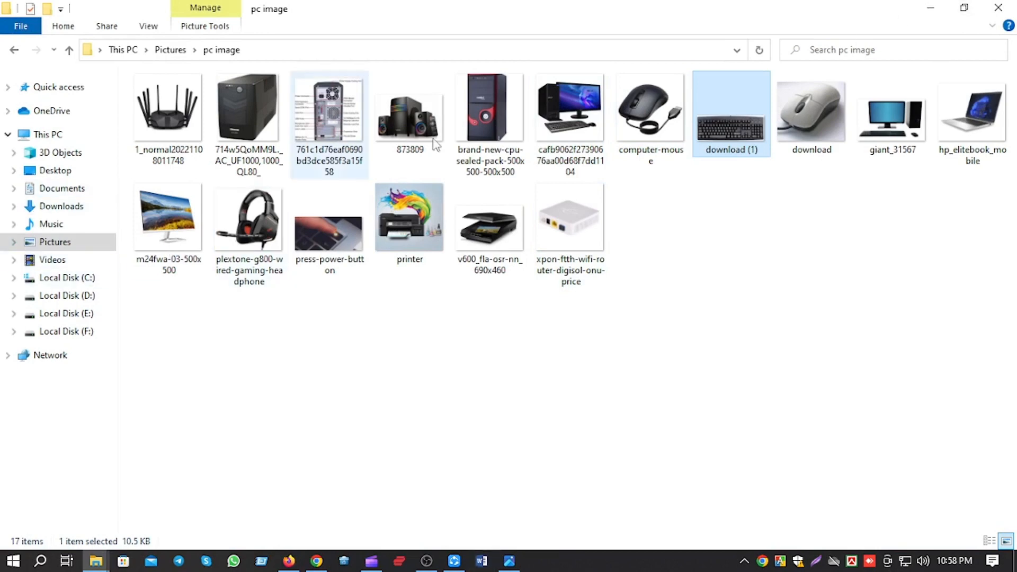
Minimize the pc image folder window and open the Traffic Jam document from the A M TECH folder in Documents.
left_click(931, 7)
left_click(931, 8)
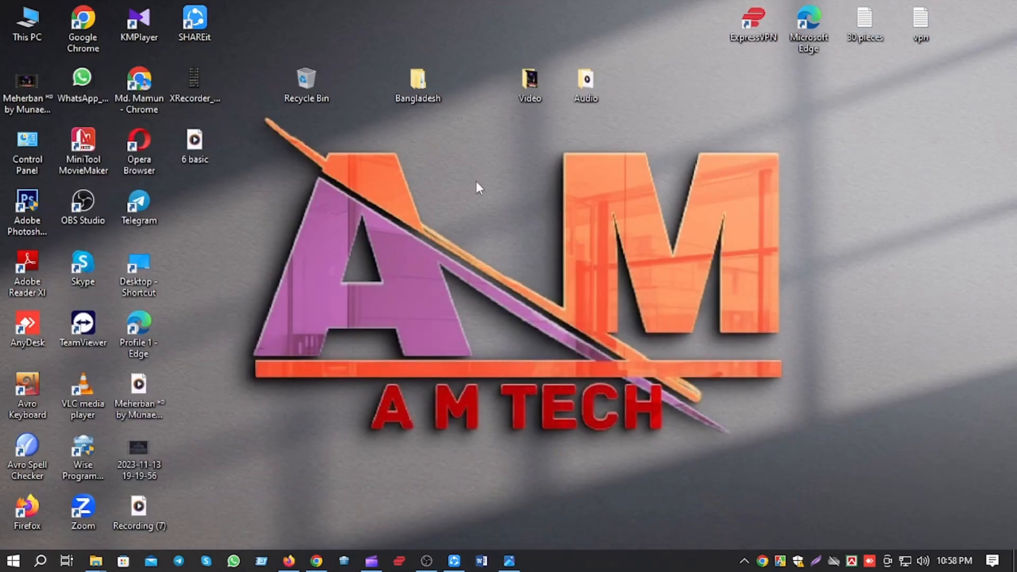
right_click(336, 154)
left_click(430, 202)
double_click(30, 20)
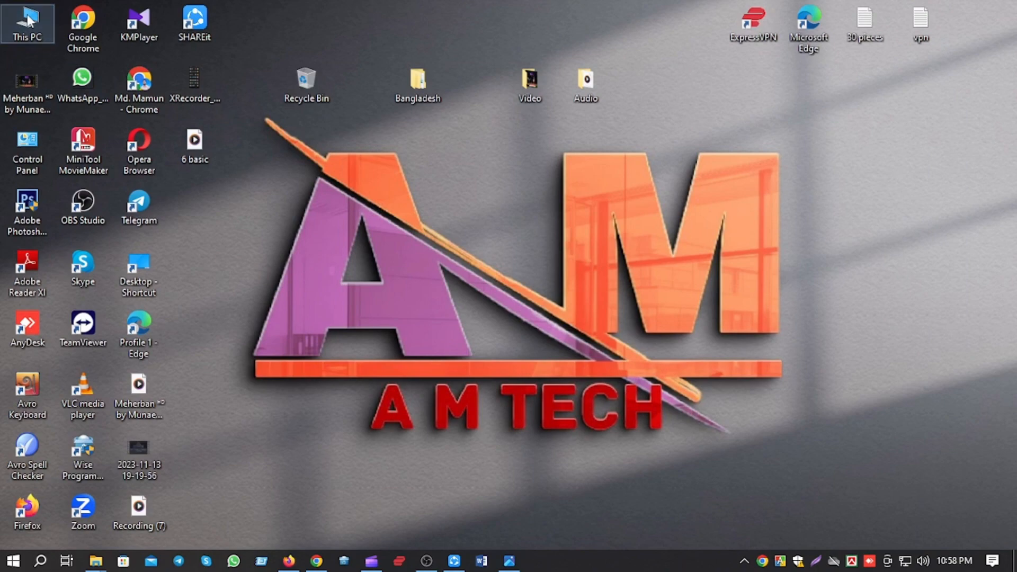
double_click(586, 109)
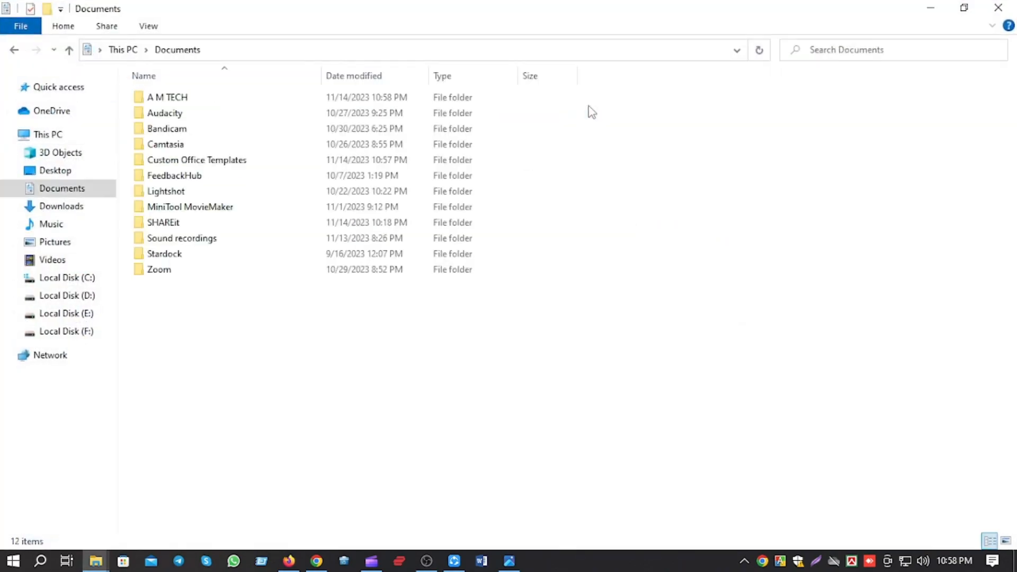
left_click(202, 108)
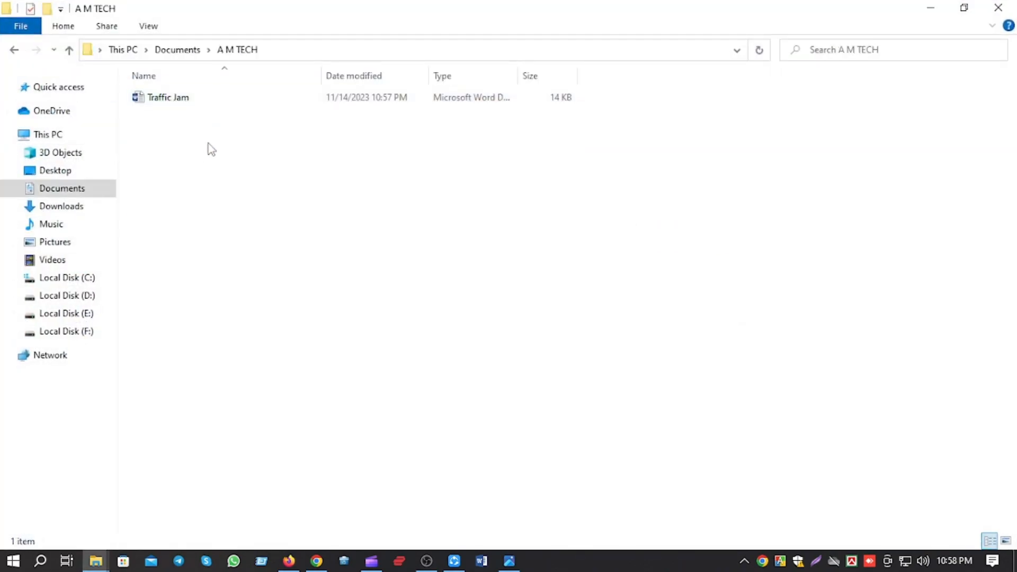
double_click(205, 96)
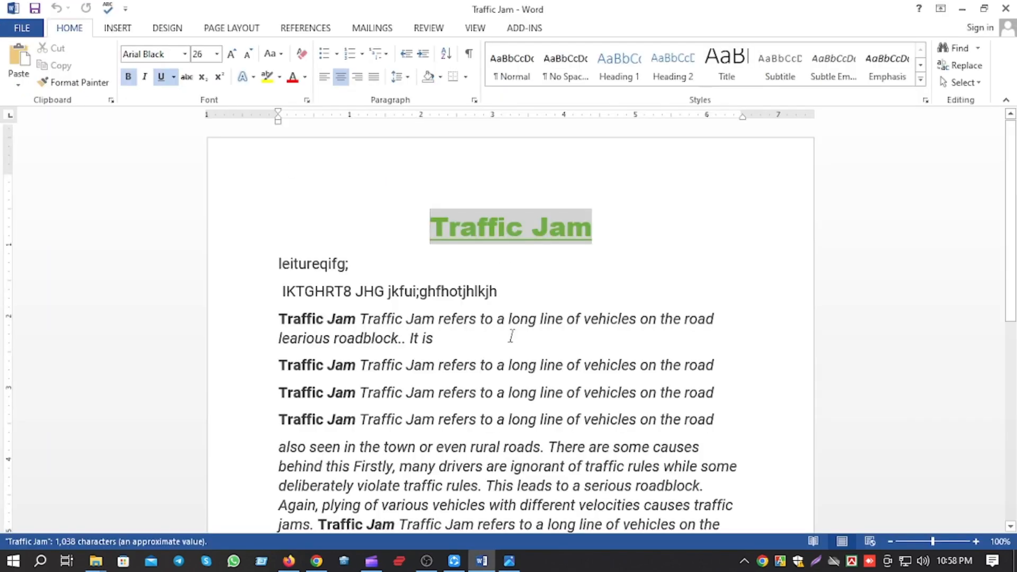
Look over the reopened document, check the recent documents list, and return to the document's title.
scroll(494, 316, "down", 3)
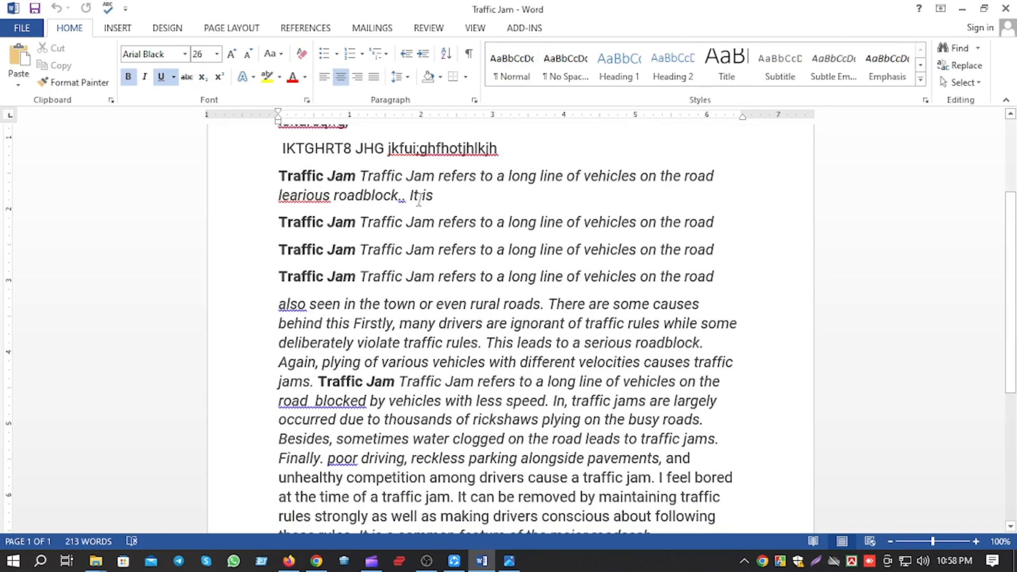
left_click(12, 27)
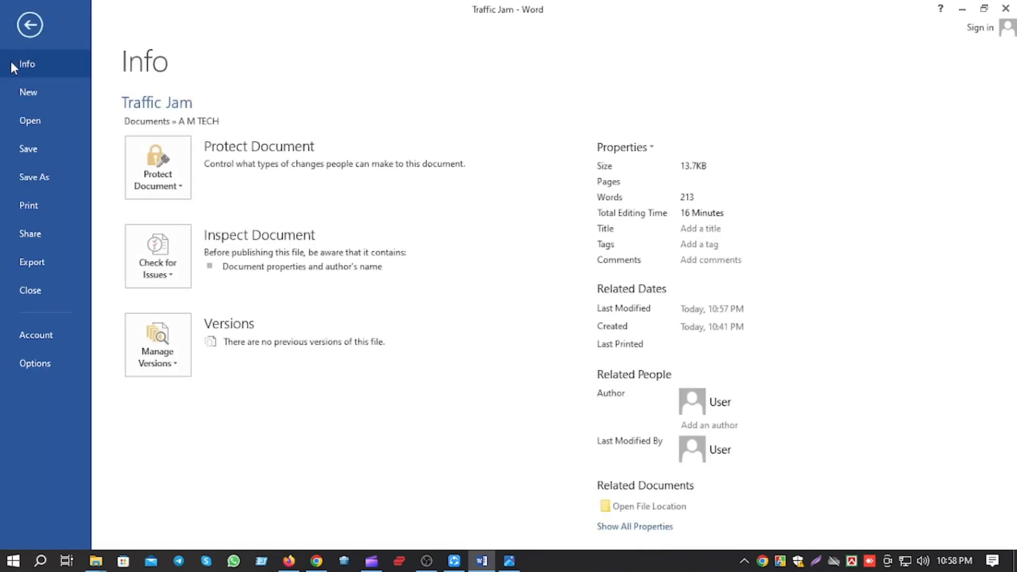
left_click(33, 120)
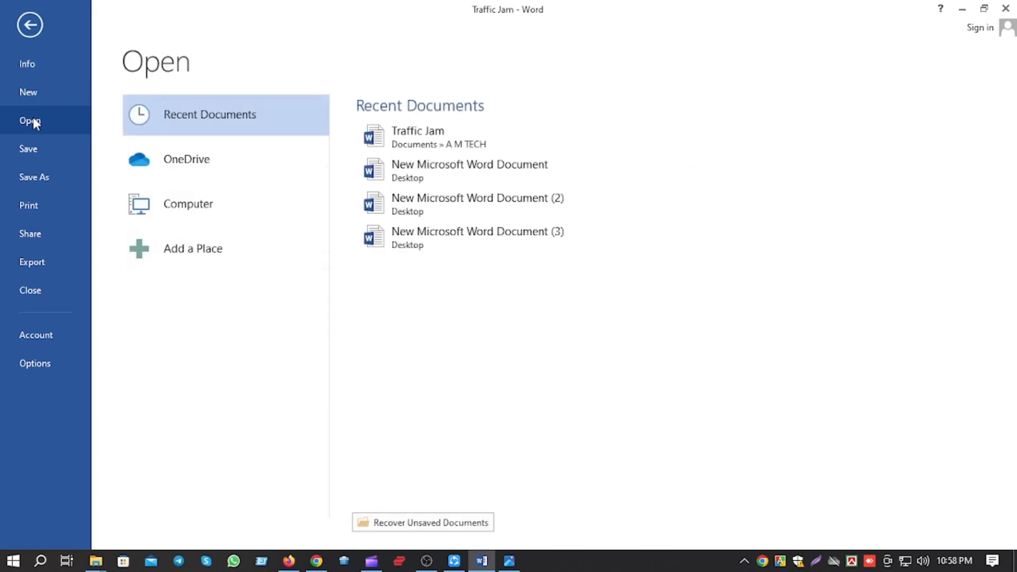
left_click(36, 21)
scroll(558, 245, "up", 3)
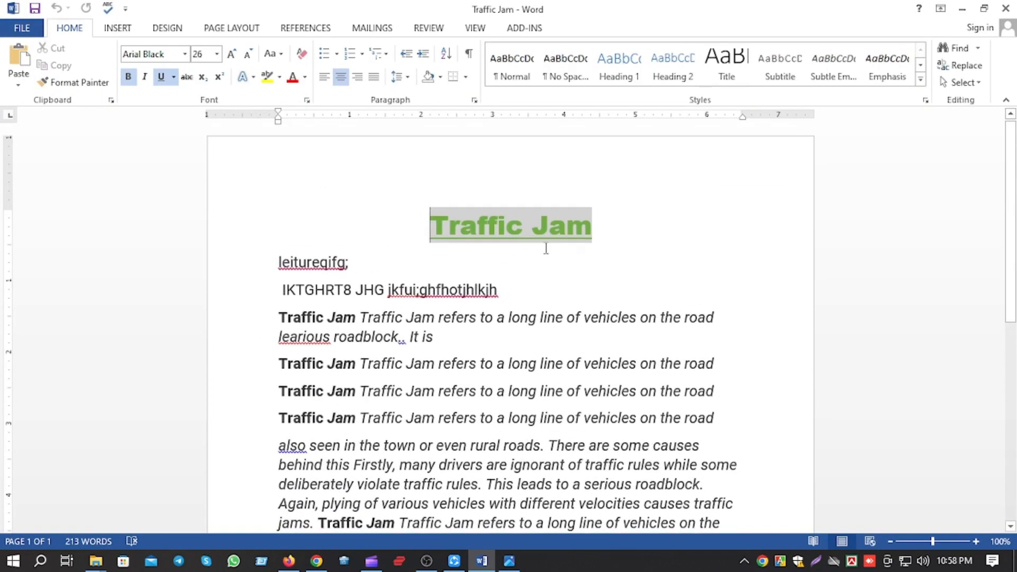
Add "hguyoyjhyuvbngfjh" after "It is" and "hjhgjkg" after "long" in the third Traffic Jam line, and save the document.
left_click(564, 334)
type("hguyoy")
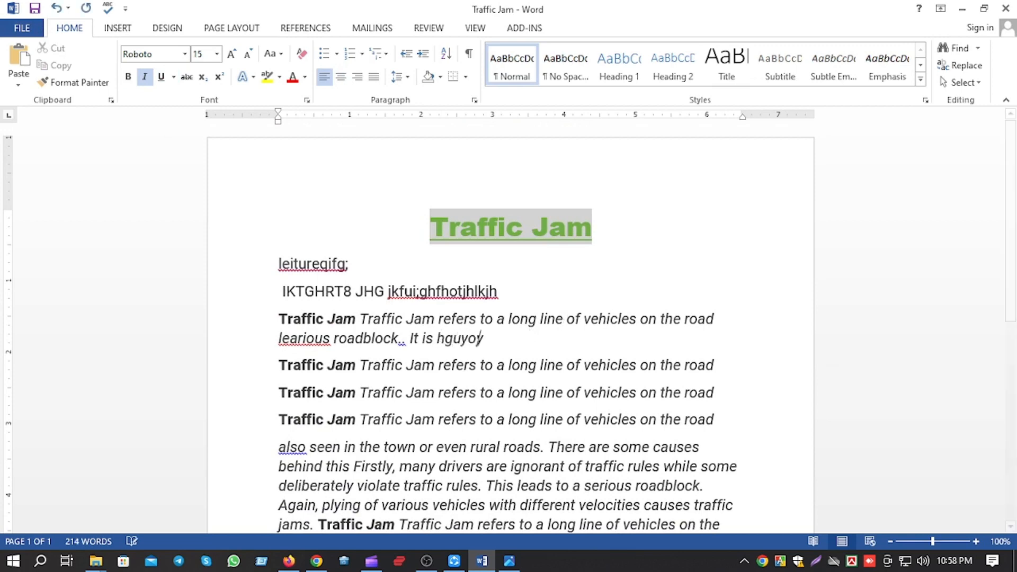
type("jhyuvbngfjh")
left_click(507, 392)
type("hjhgjkg")
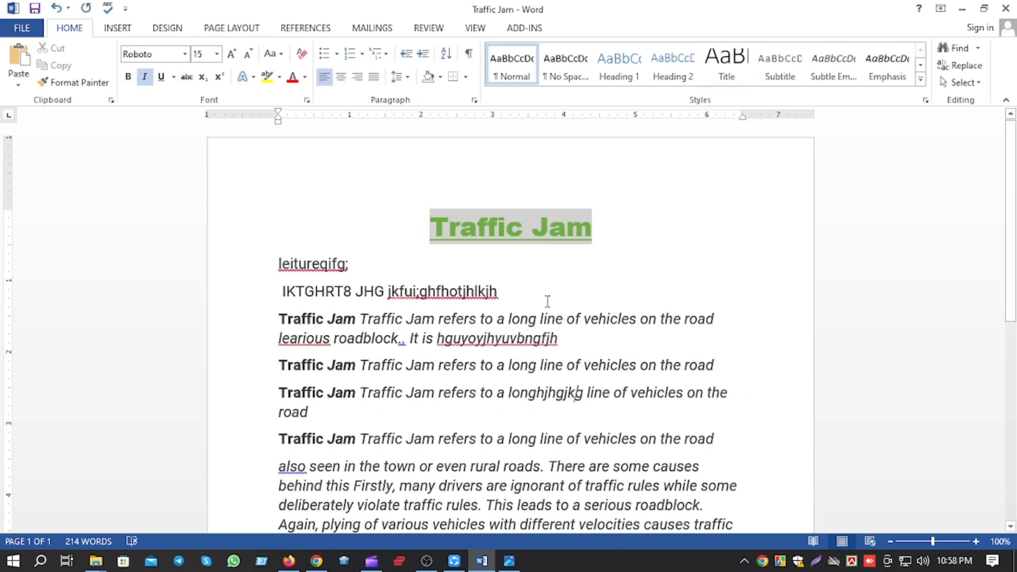
left_click(572, 287)
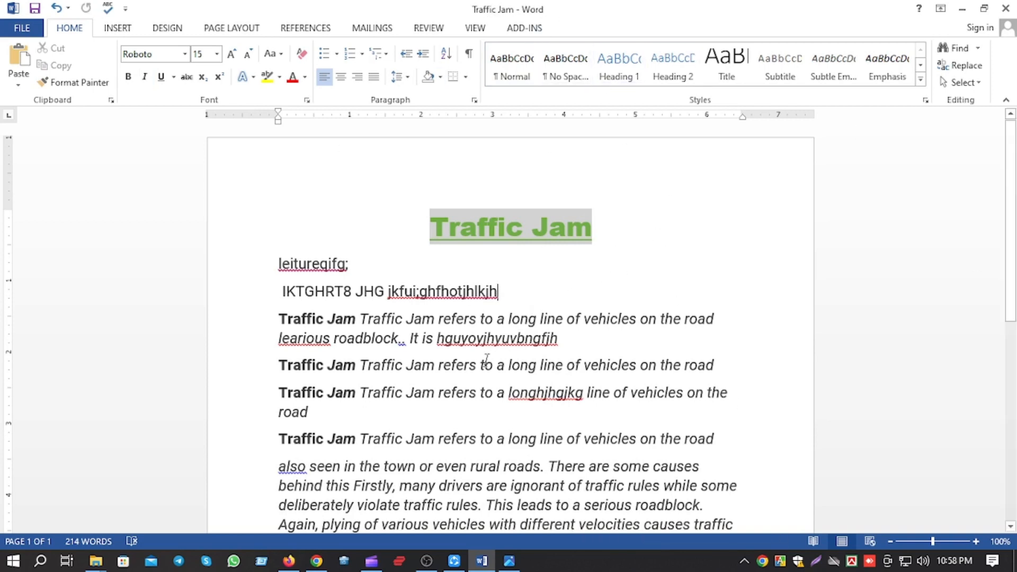
Add the word "vhyjytjyht" at the end of the "learious roadblock" line.
left_click(612, 345)
type("vhyjytj")
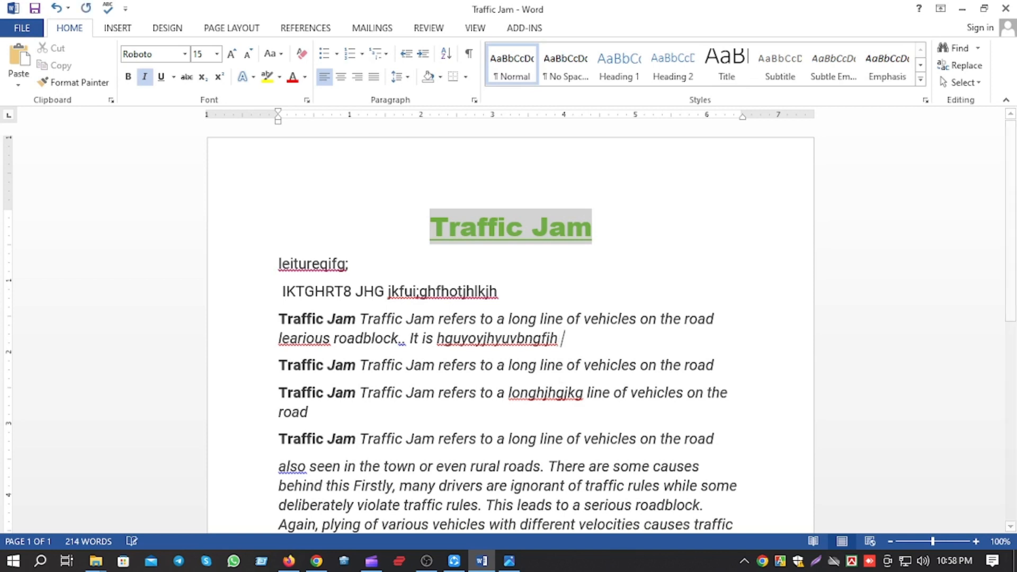
type("yht")
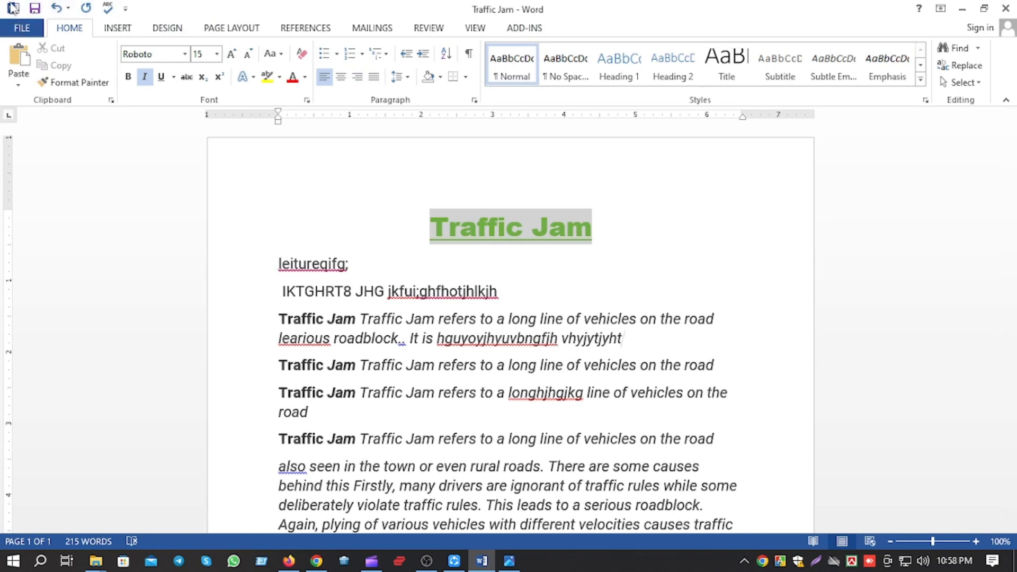
Save a copy of the document in the A M TECH folder under the name "Traffic Jam 01" as a Word Document.
left_click(17, 27)
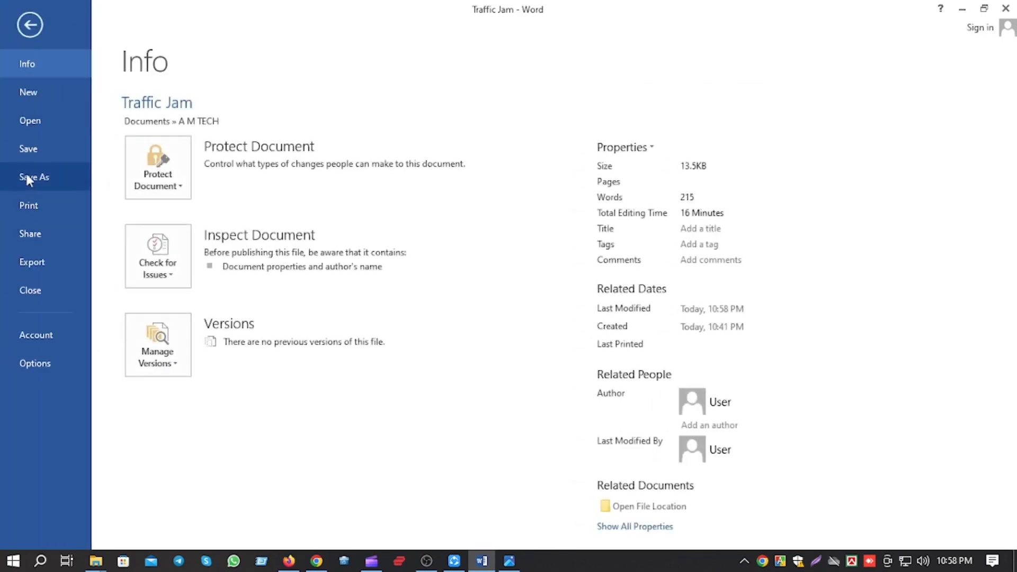
left_click(52, 178)
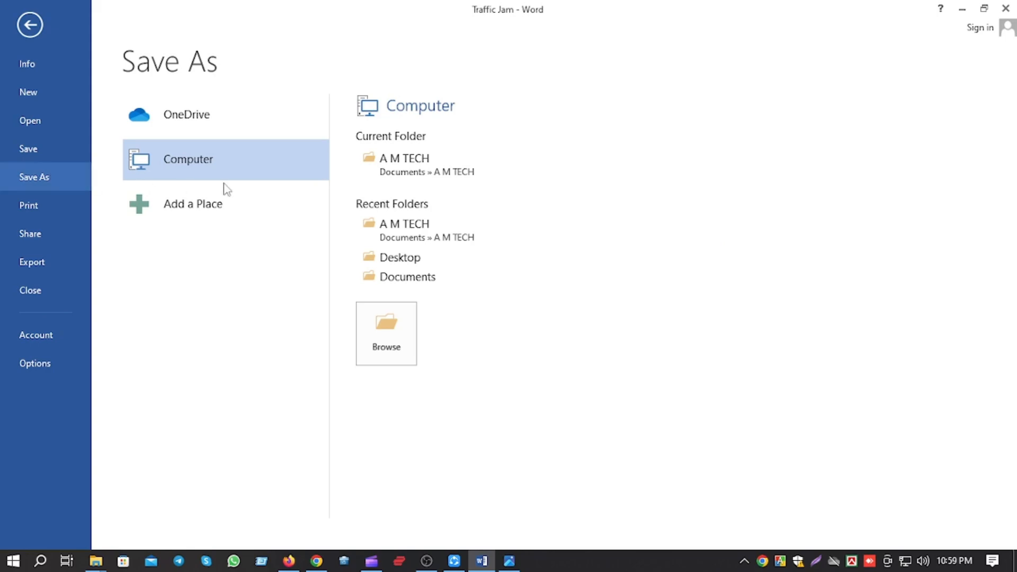
left_click(383, 345)
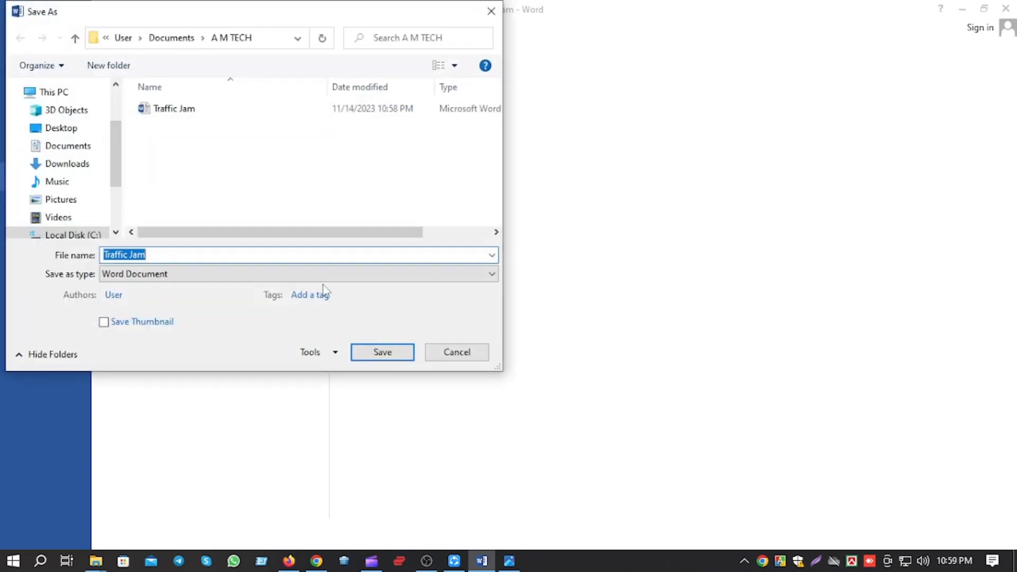
left_click(83, 151)
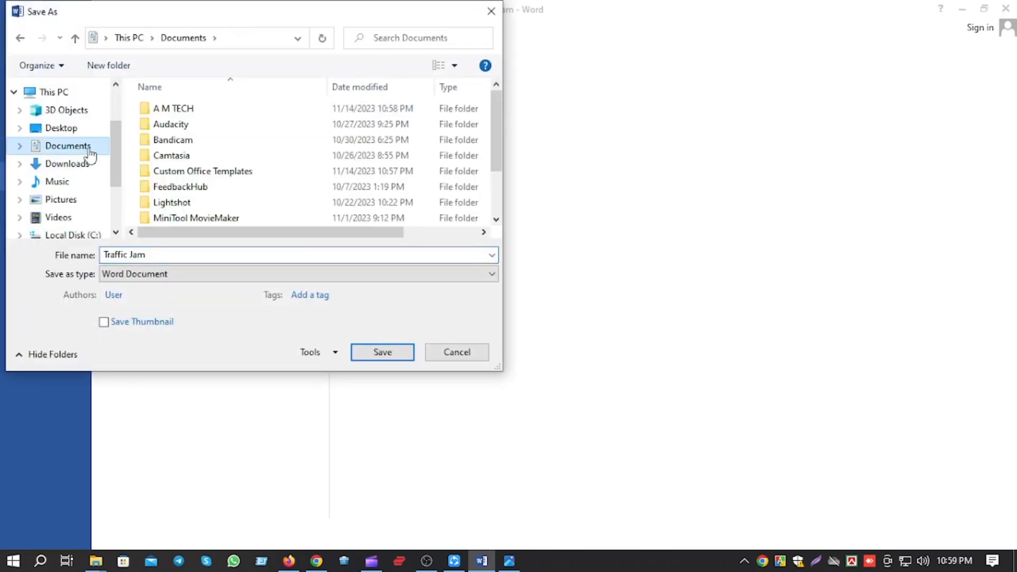
double_click(224, 111)
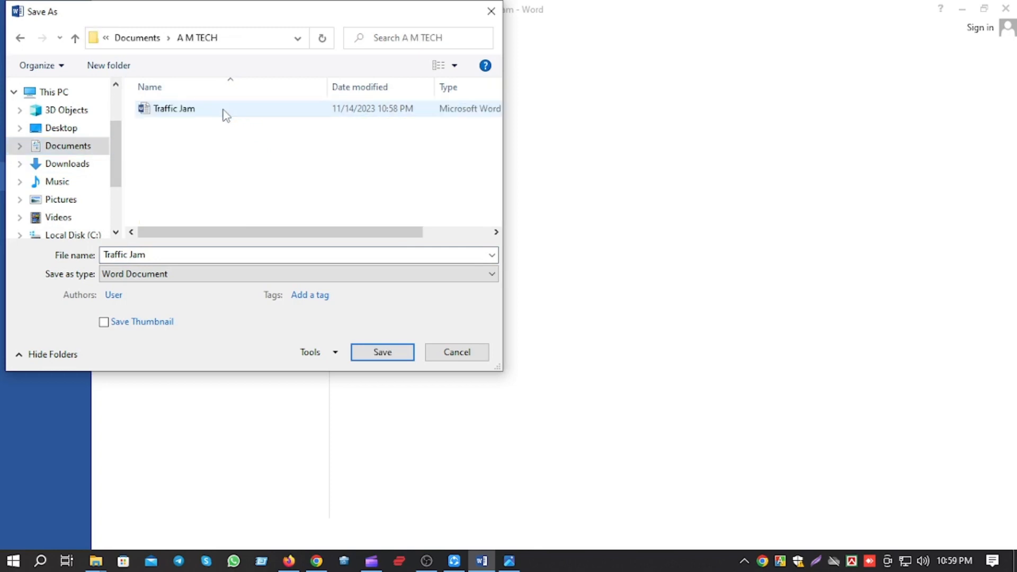
left_click(180, 255)
left_click(180, 256)
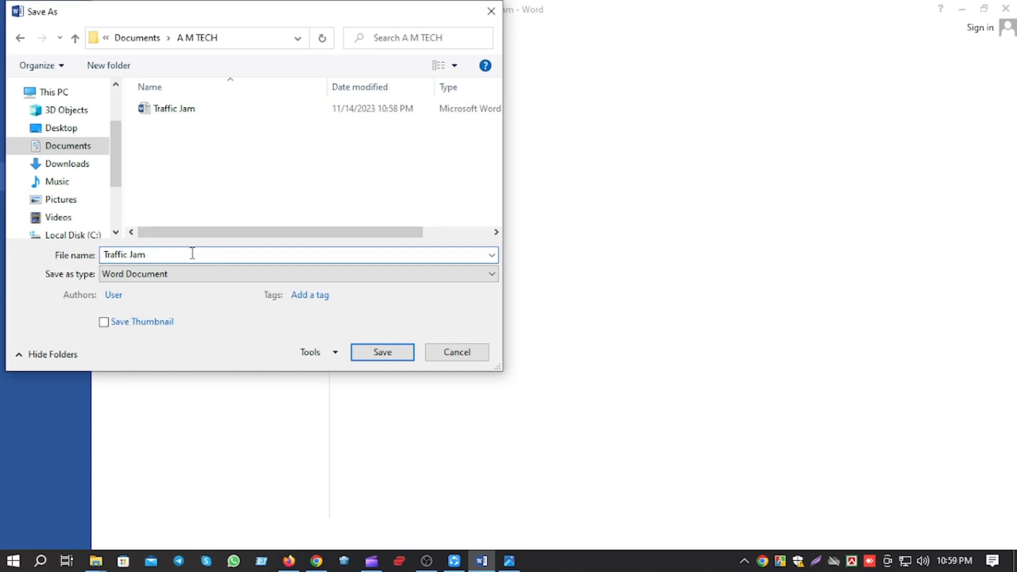
left_click(400, 352)
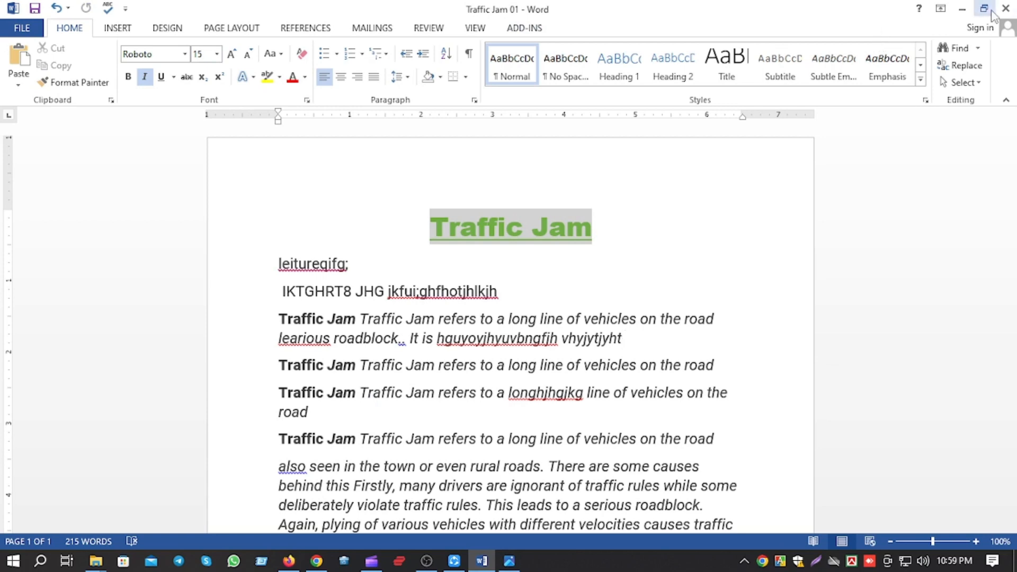
Switch to the A M TECH folder and open the original Traffic Jam file, bringing its window to the front.
left_click(478, 564)
left_click(243, 171)
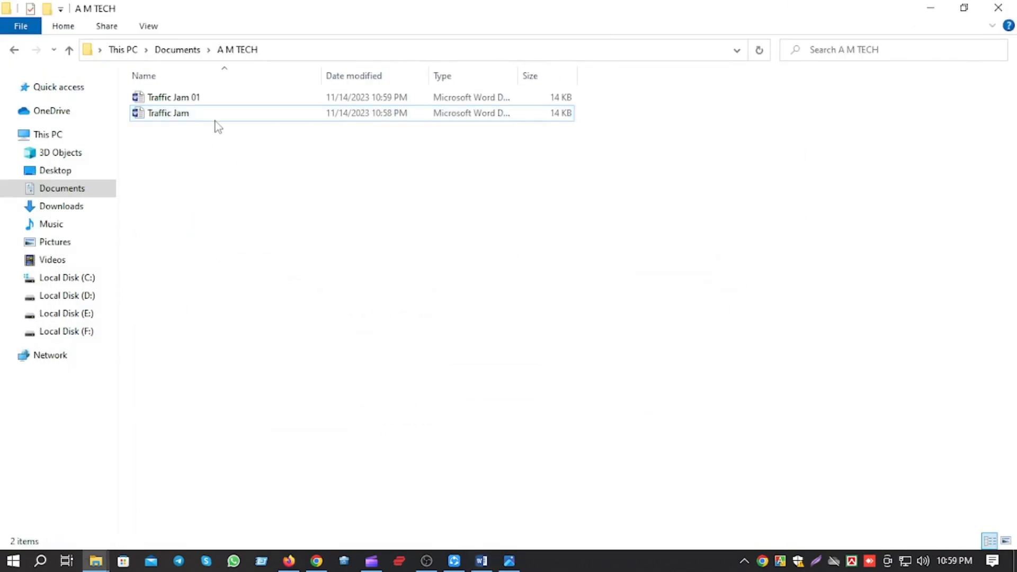
double_click(215, 116)
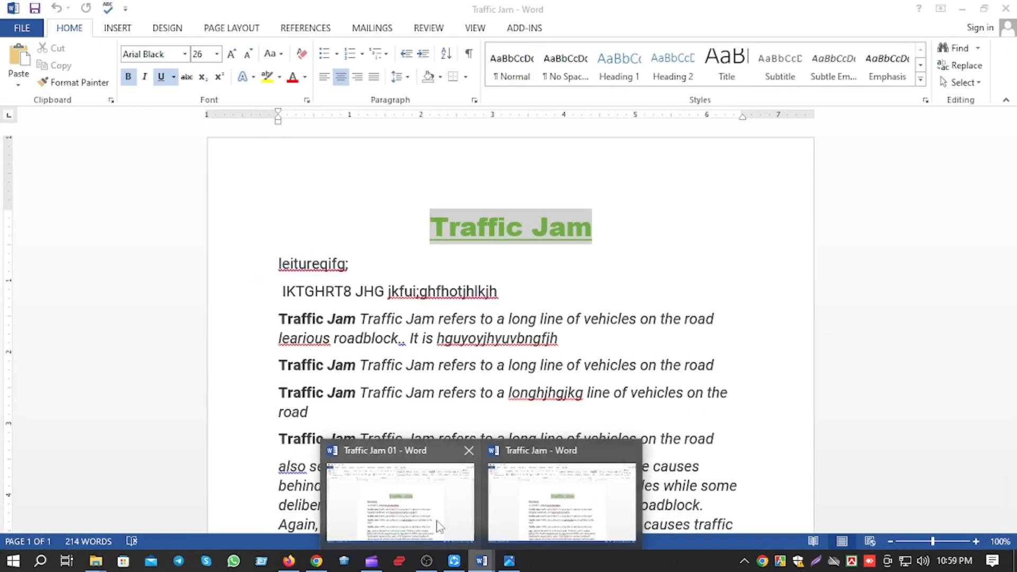
left_click(484, 563)
left_click(563, 504)
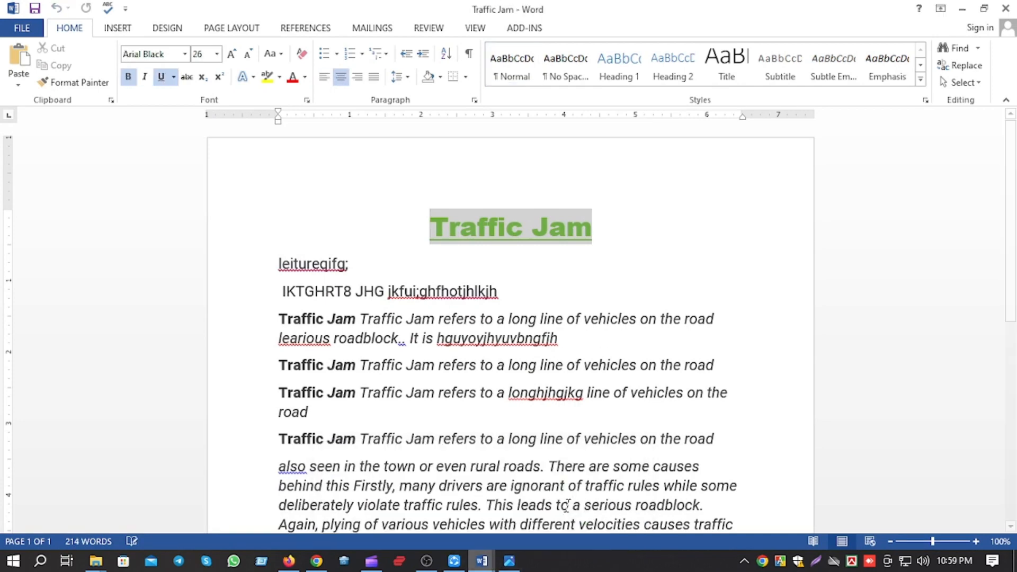
Read through the original Traffic Jam document to check which of the added text it contains.
left_click(556, 297)
scroll(563, 292, "down", 3)
scroll(563, 290, "up", 3)
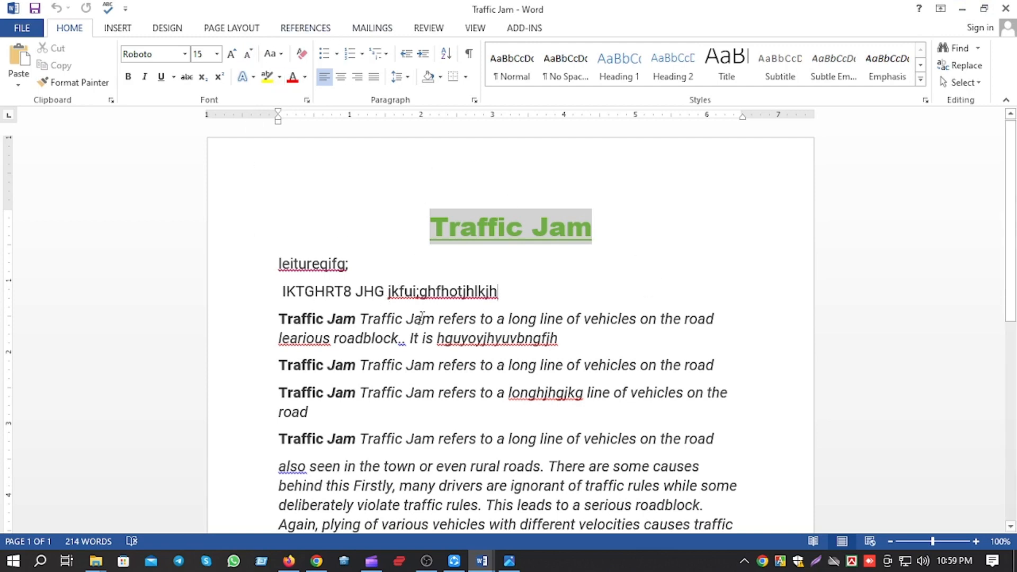
scroll(422, 318, "down", 6)
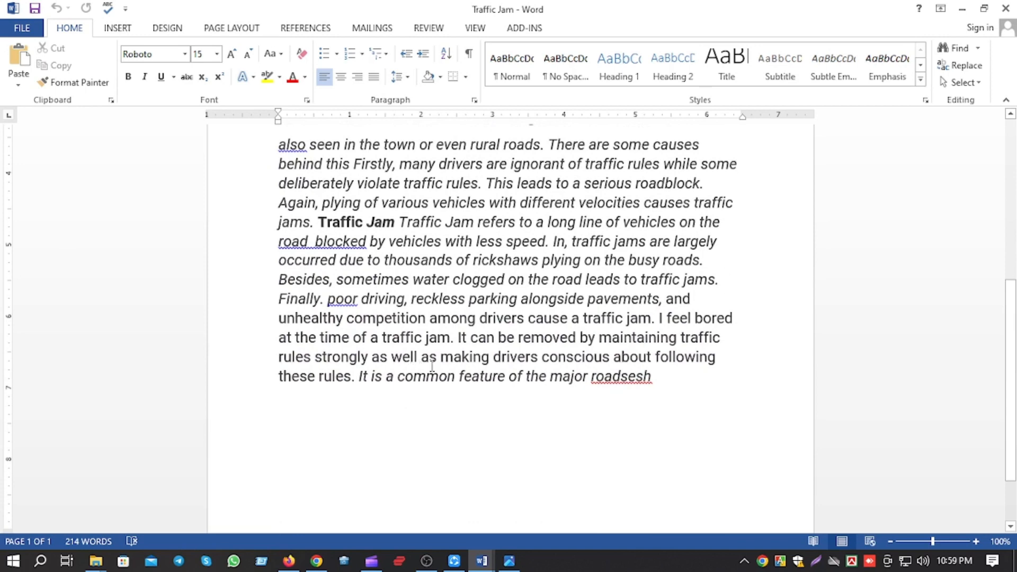
scroll(434, 361, "up", 6)
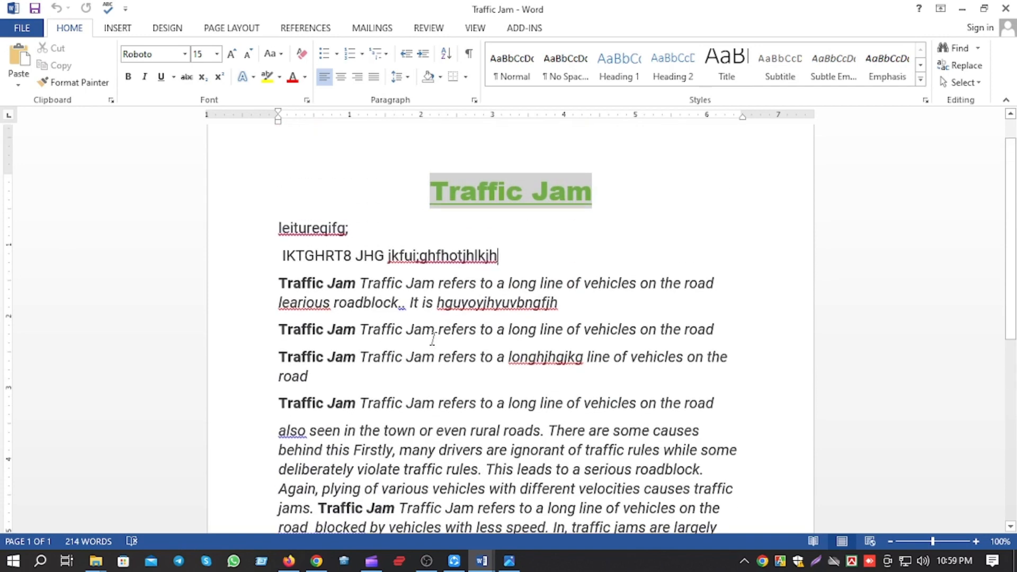
scroll(433, 339, "up", 1)
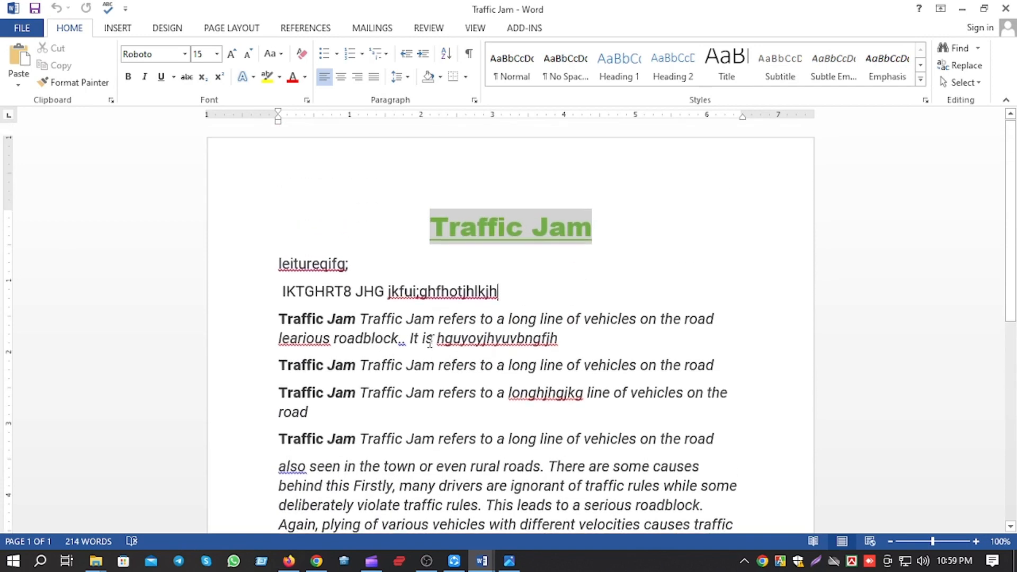